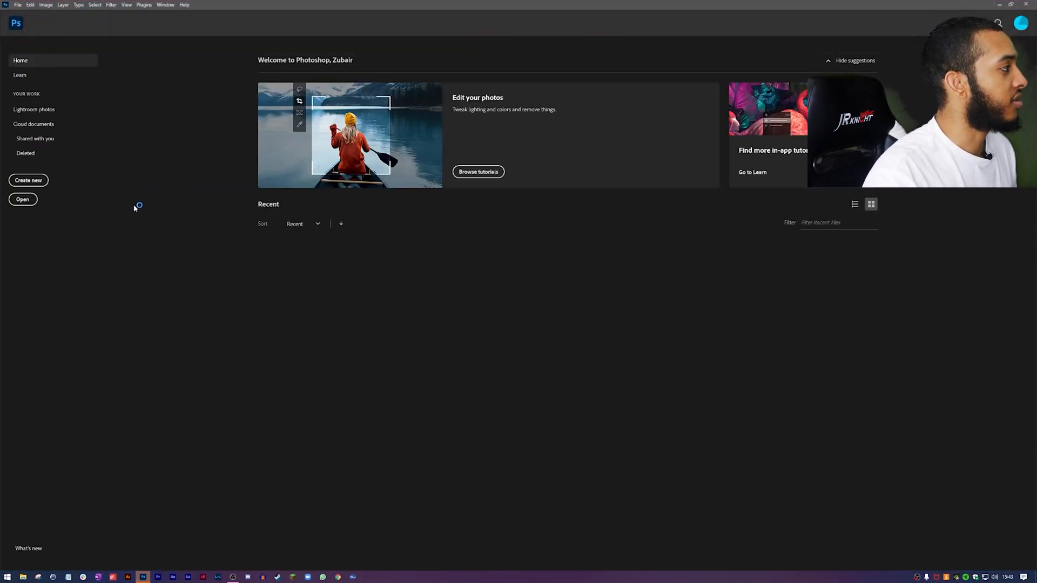
- Create a new document named Digital Collage, 1000 x 1000 pixels at 300 pixels/inch, RGB Color, with a white background
{"action": "left_click", "coordinate": [35, 181]}
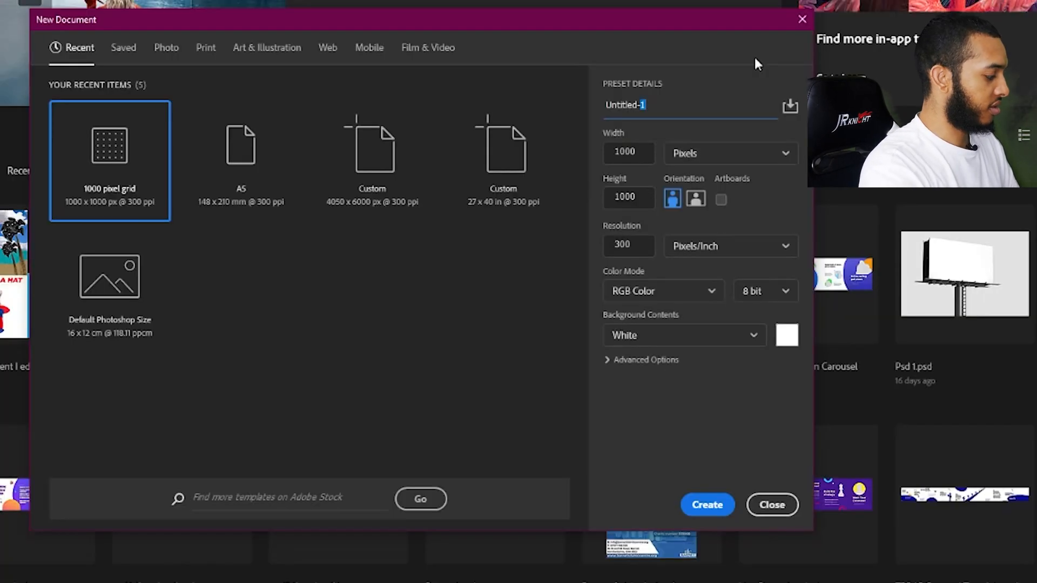
{"action": "key", "text": "ctrl+a"}
{"action": "type", "text": "Digital COllage"}
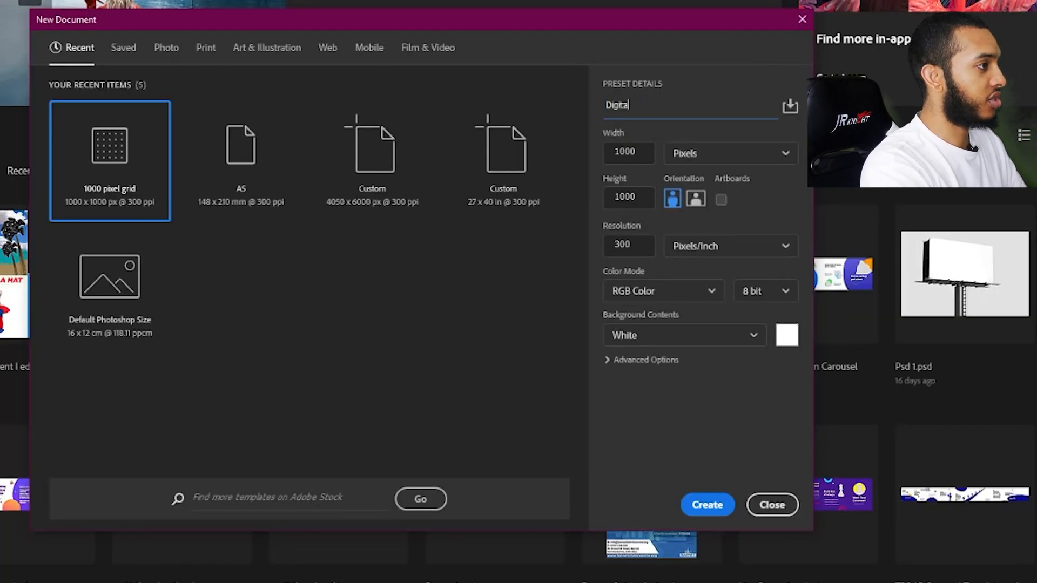
{"action": "double_click", "coordinate": [673, 103]}
{"action": "type", "text": "C"}
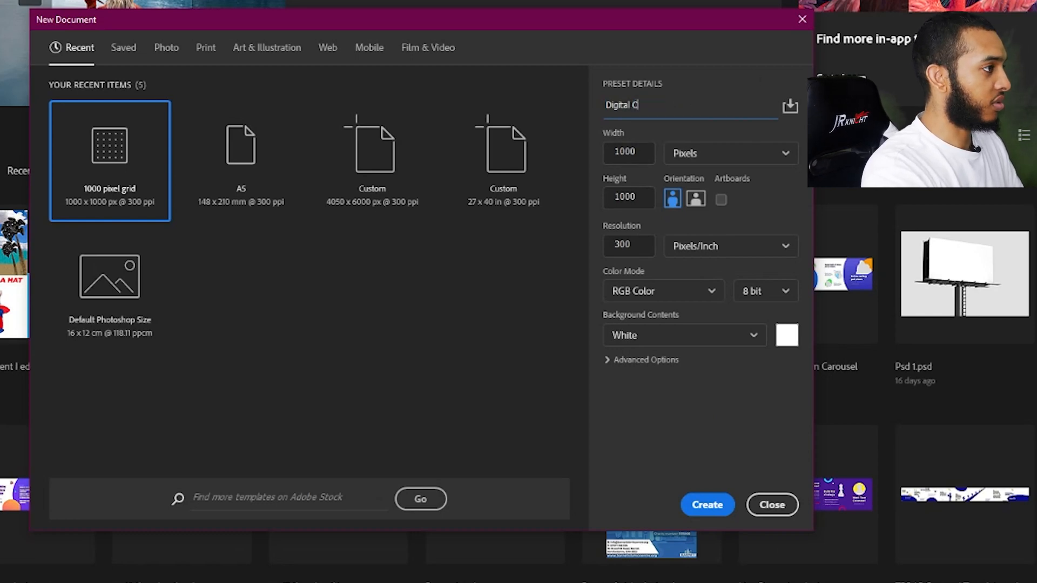
{"action": "type", "text": "ollage"}
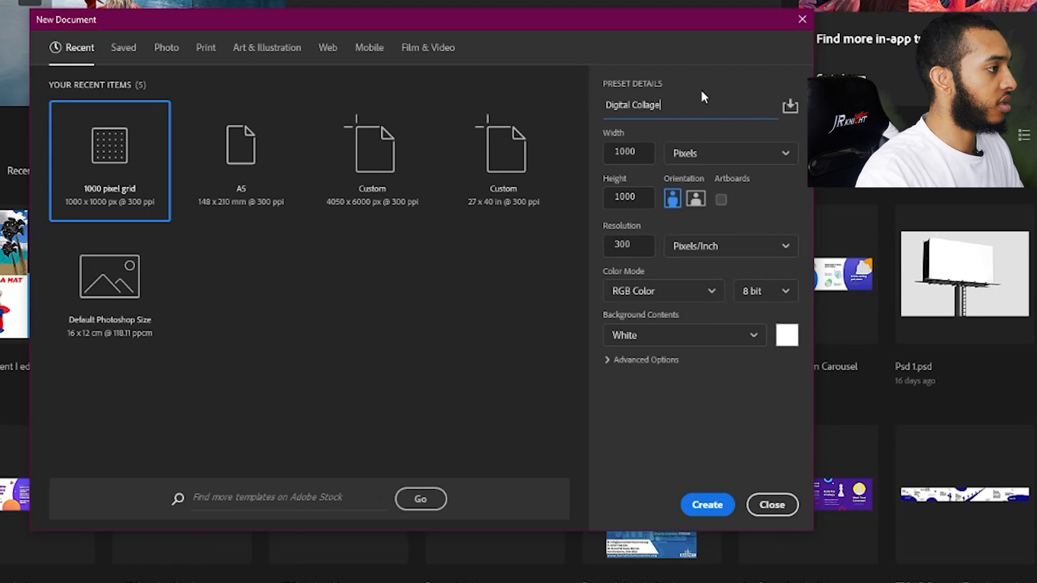
{"action": "left_click", "coordinate": [707, 505]}
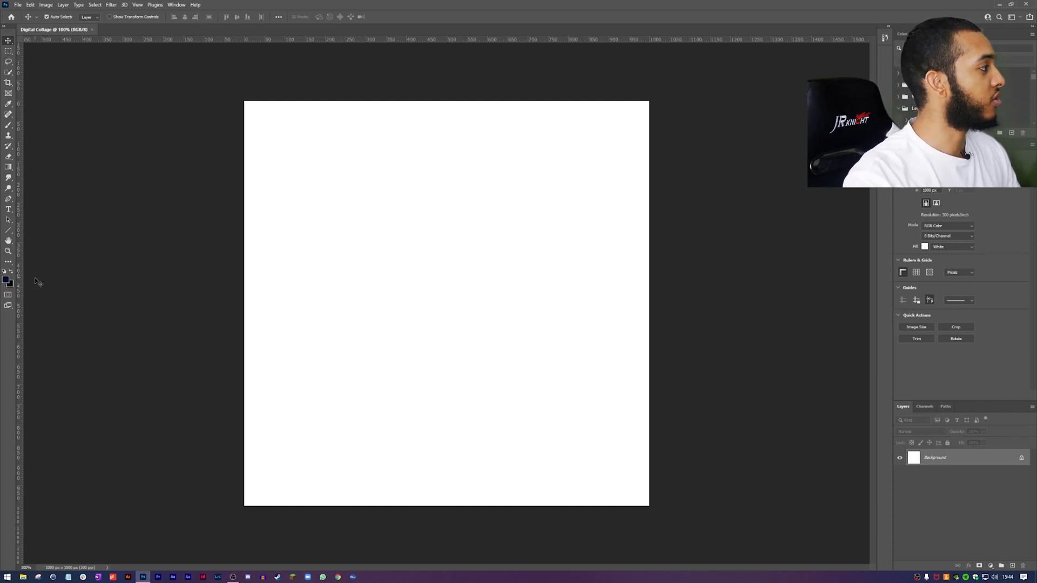
- Set the foreground color to white and return to the Move tool
{"action": "left_click", "coordinate": [5, 280]}
{"action": "left_click", "coordinate": [552, 257]}
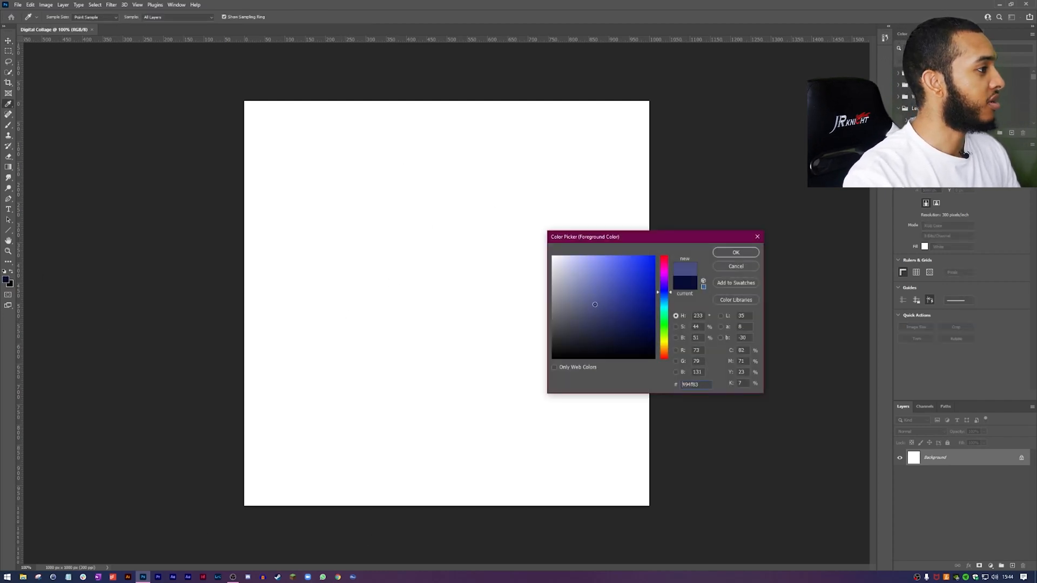
{"action": "left_click", "coordinate": [731, 255]}
{"action": "key", "text": "v"}
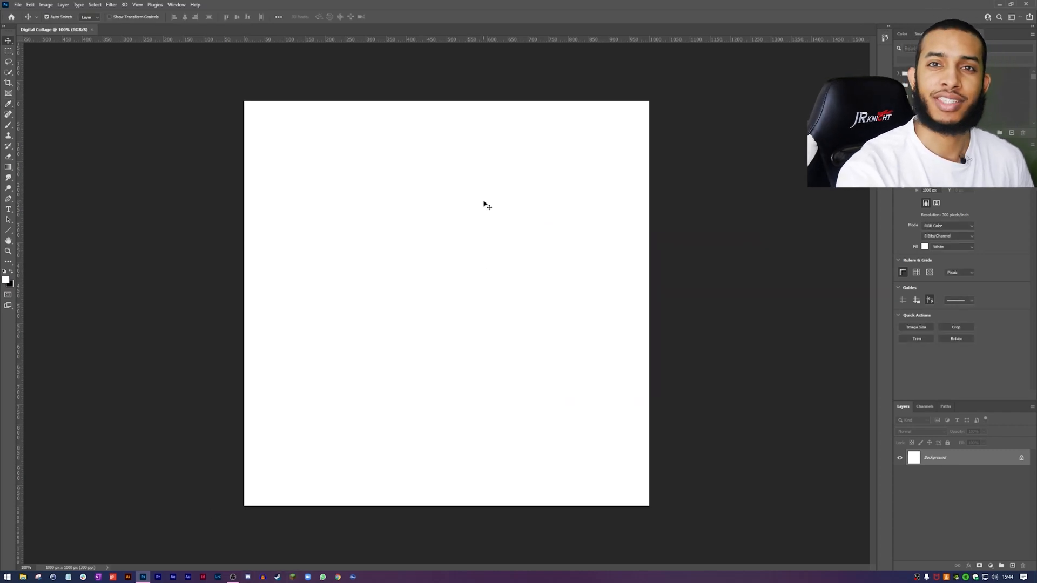
- Switch to the Chrome browser, open Envato Elements and search all items for "collage"
{"action": "left_click", "coordinate": [337, 577]}
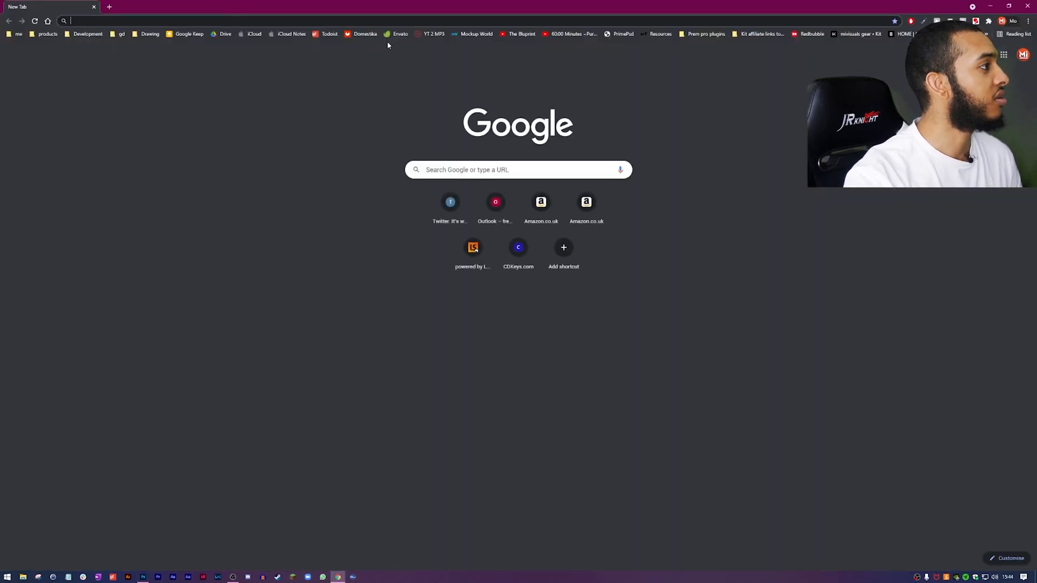
{"action": "left_click", "coordinate": [398, 34]}
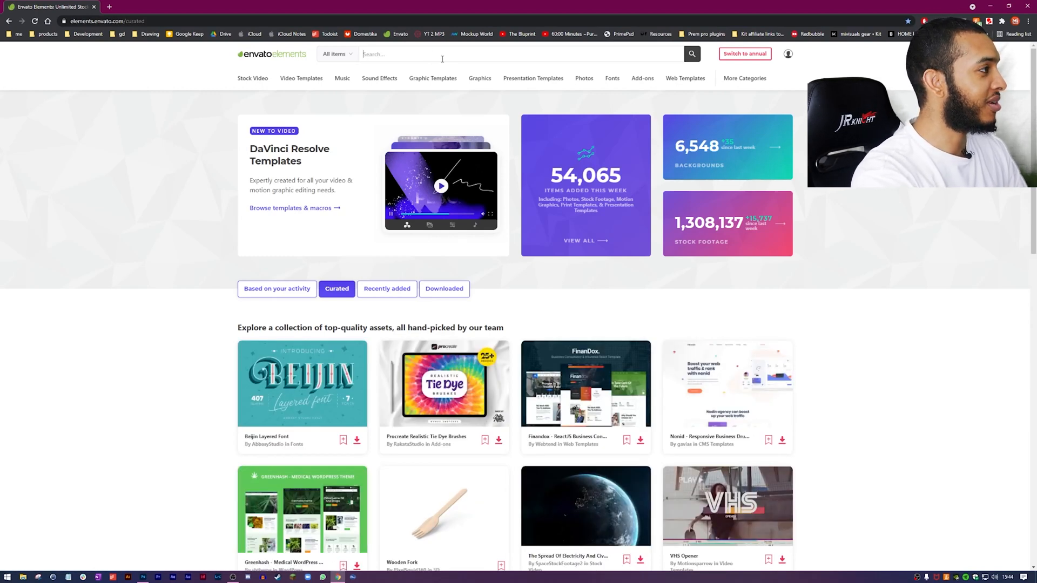
{"action": "type", "text": "collage"}
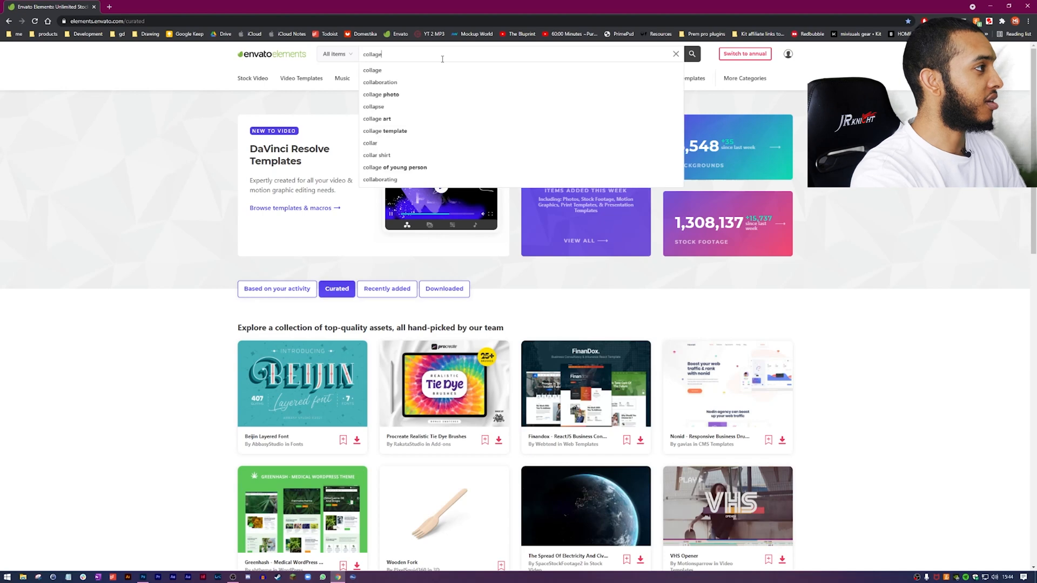
{"action": "key", "text": "Return"}
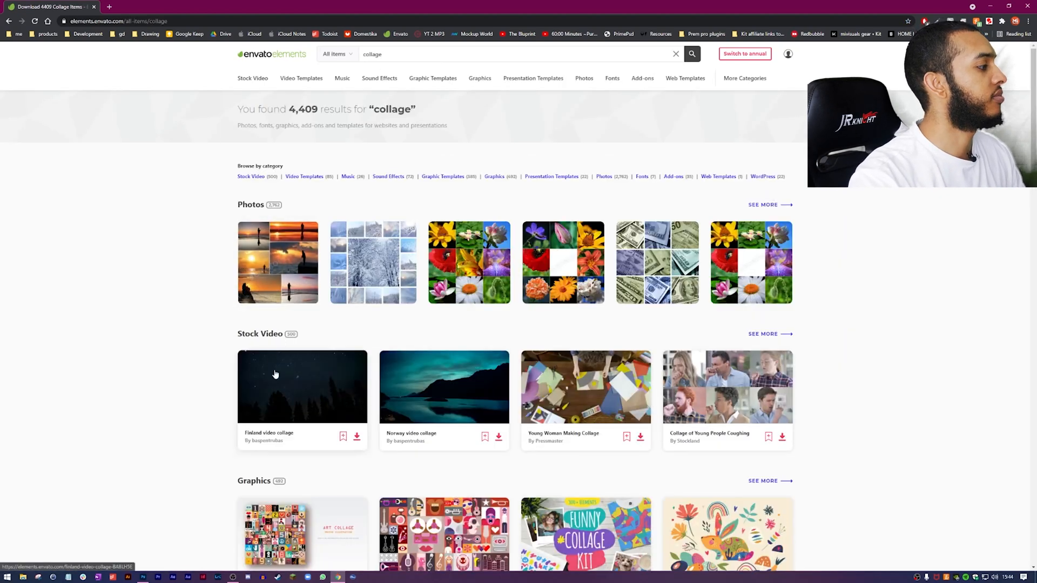
- Narrow the collage results to photos and look through them for source images
{"action": "scroll", "coordinate": [264, 288], "scroll_direction": "down", "scroll_amount": 3}
{"action": "scroll", "coordinate": [265, 288], "scroll_direction": "up", "scroll_amount": 3}
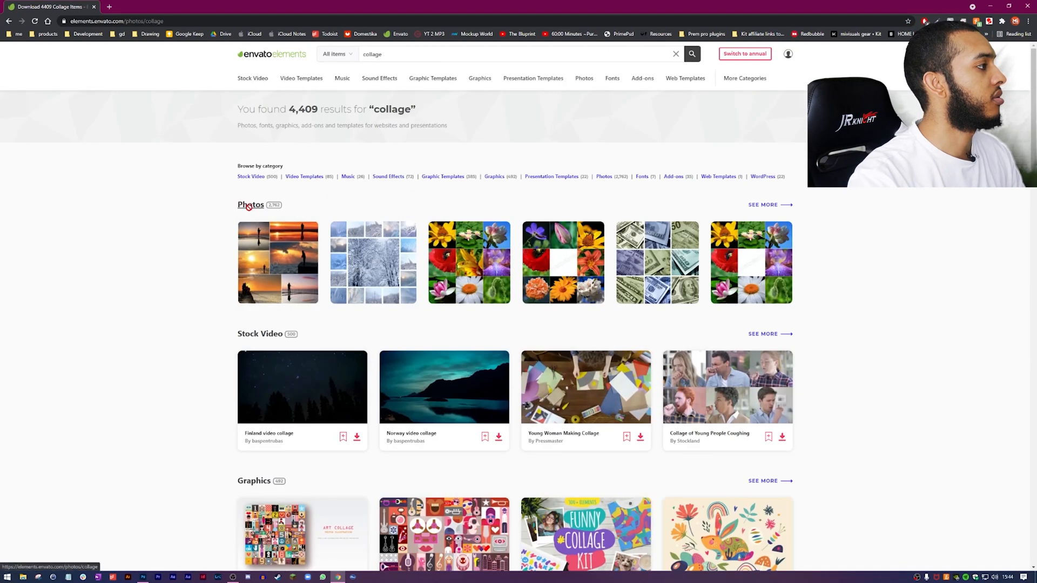
{"action": "left_click", "coordinate": [250, 211]}
{"action": "scroll", "coordinate": [906, 343], "scroll_direction": "down", "scroll_amount": 15}
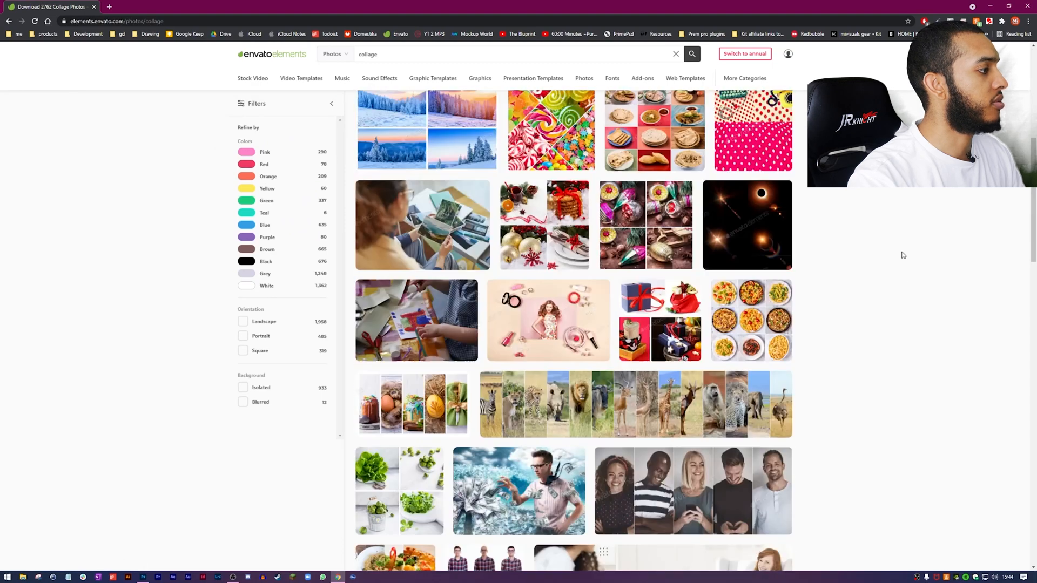
{"action": "scroll", "coordinate": [1026, 162], "scroll_direction": "up", "scroll_amount": 3}
{"action": "scroll", "coordinate": [1035, 103], "scroll_direction": "up", "scroll_amount": 10}
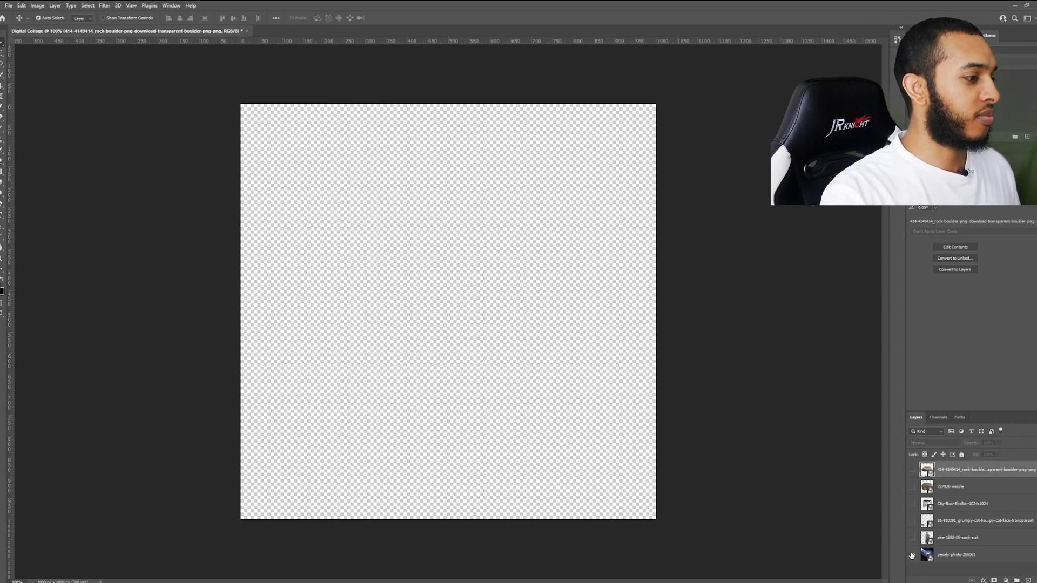
- Make all six hidden image layers visible, from the space photo up to the boulder, nudging the cat head slightly
{"action": "left_click", "coordinate": [911, 555]}
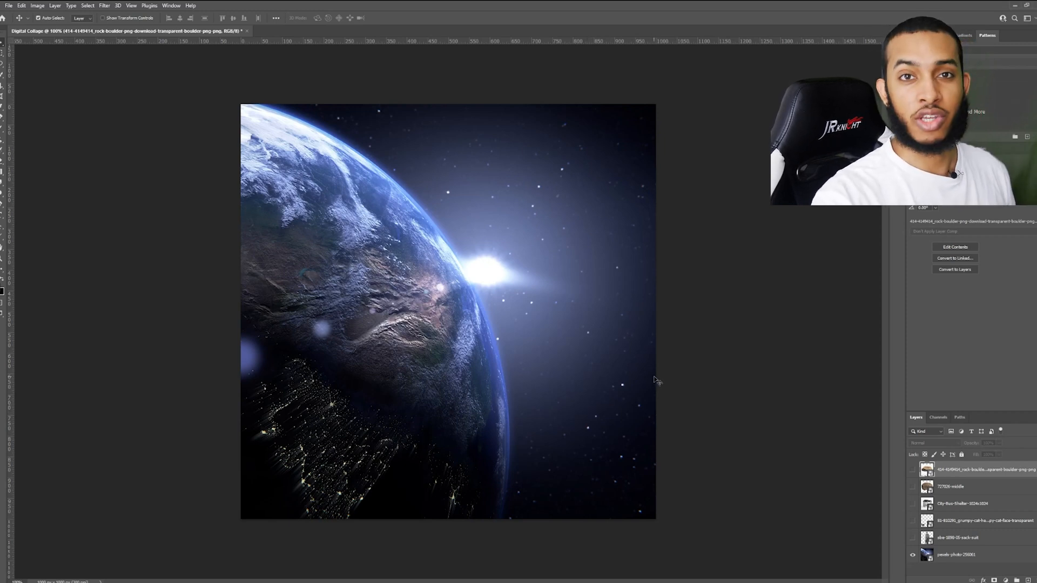
{"action": "left_click", "coordinate": [576, 387]}
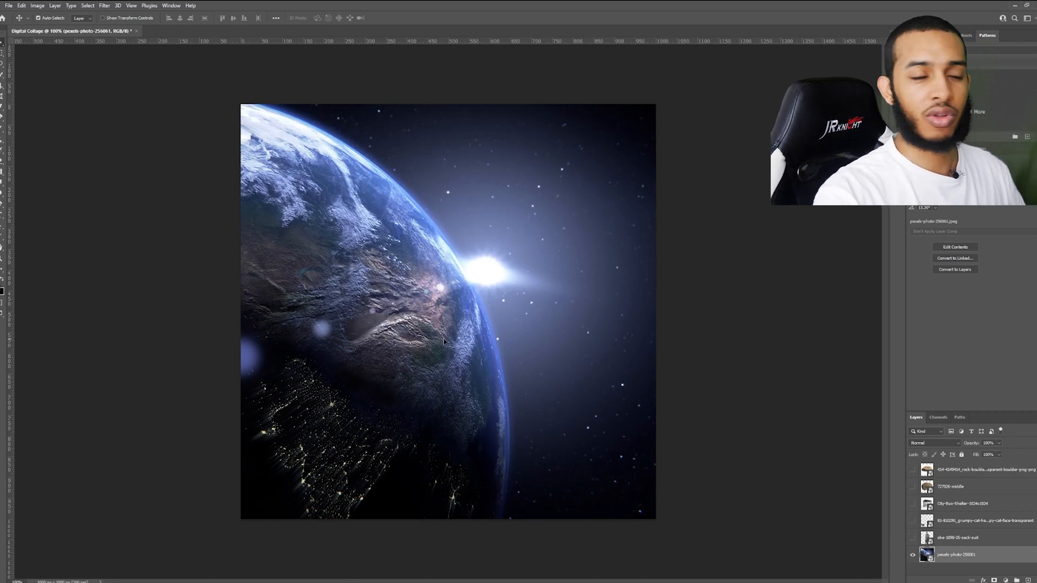
{"action": "left_click", "coordinate": [912, 538]}
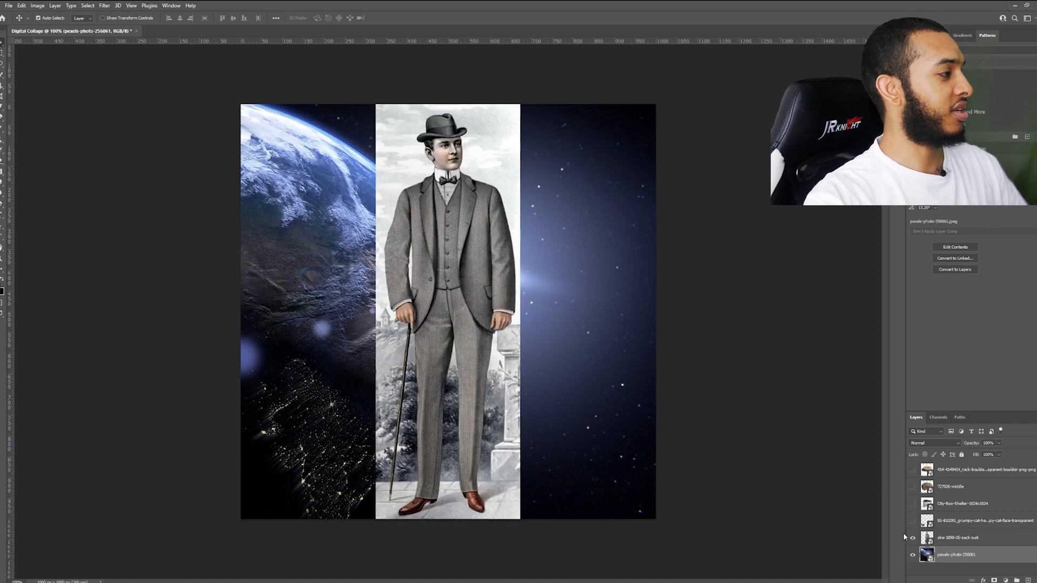
{"action": "left_click", "coordinate": [912, 521]}
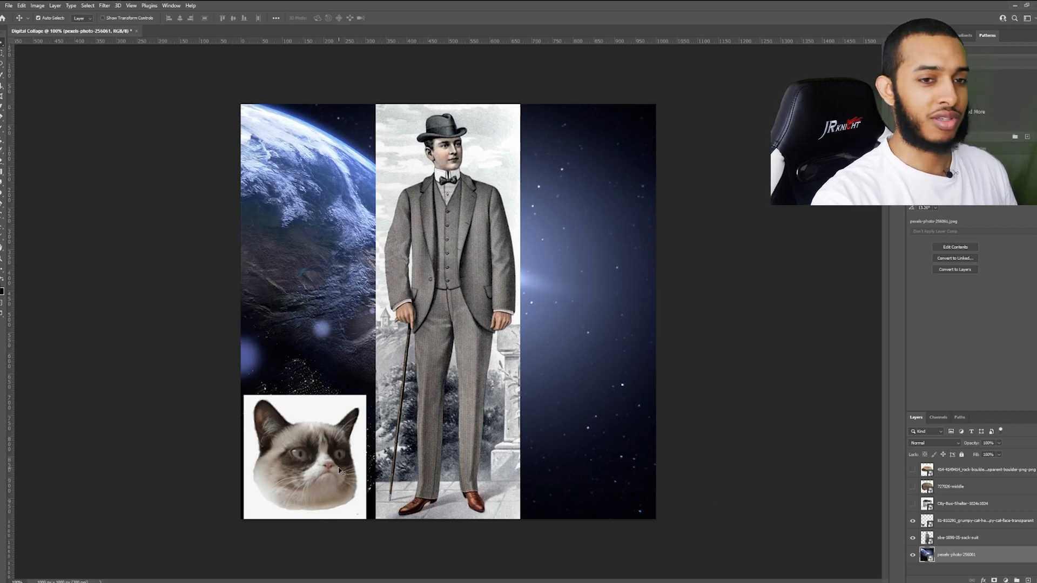
{"action": "mouse_move", "coordinate": [308, 479]}
{"action": "left_mouse_down"}
{"action": "mouse_move", "coordinate": [318, 466]}
{"action": "mouse_move", "coordinate": [308, 479]}
{"action": "left_mouse_up"}
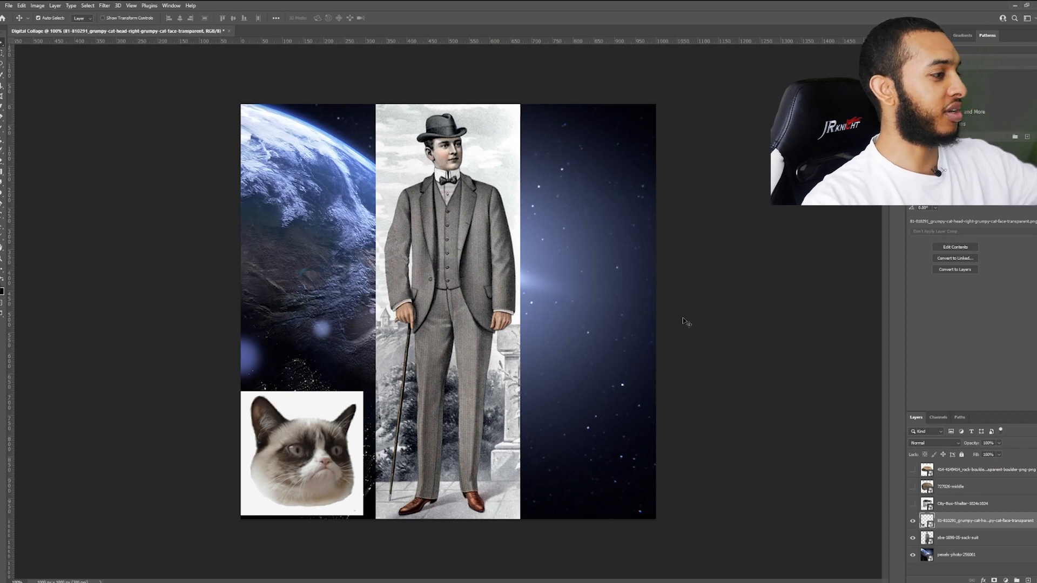
{"action": "left_click", "coordinate": [913, 504]}
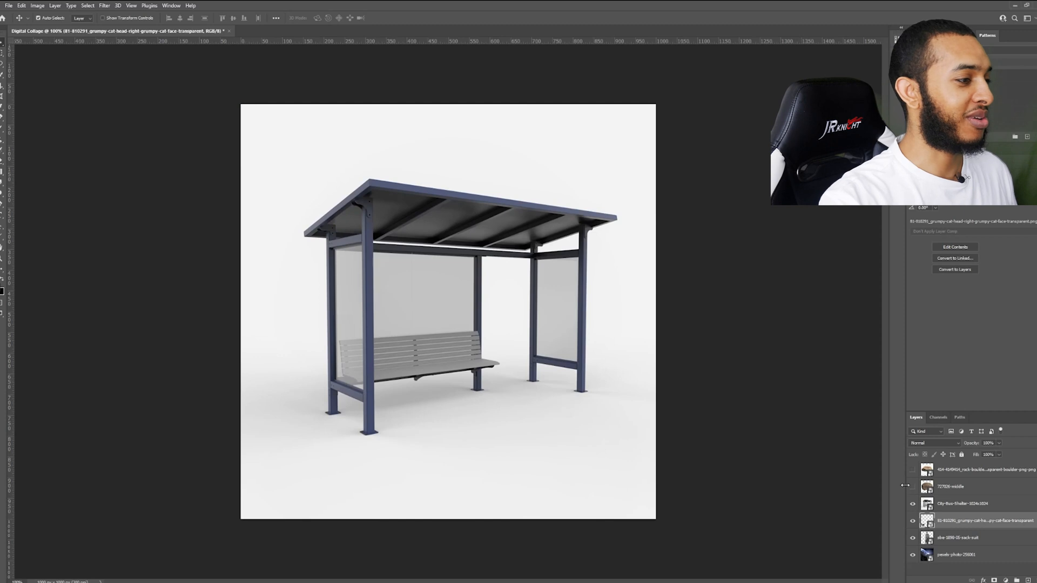
{"action": "left_click", "coordinate": [913, 487]}
{"action": "left_click", "coordinate": [913, 469]}
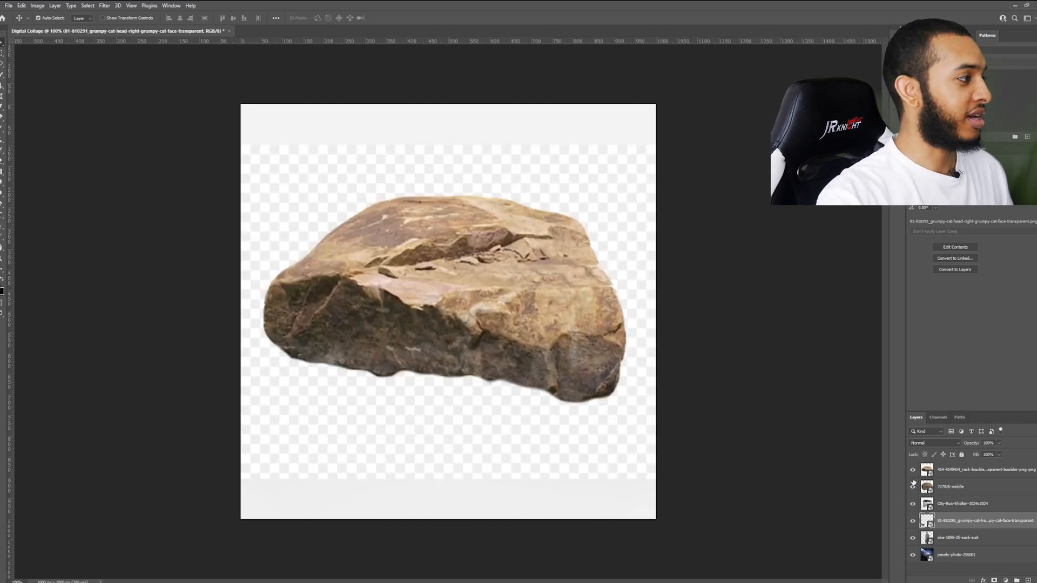
- Select the sack-suit layer and hide the image layers stacked above the space photo
{"action": "left_click", "coordinate": [955, 543]}
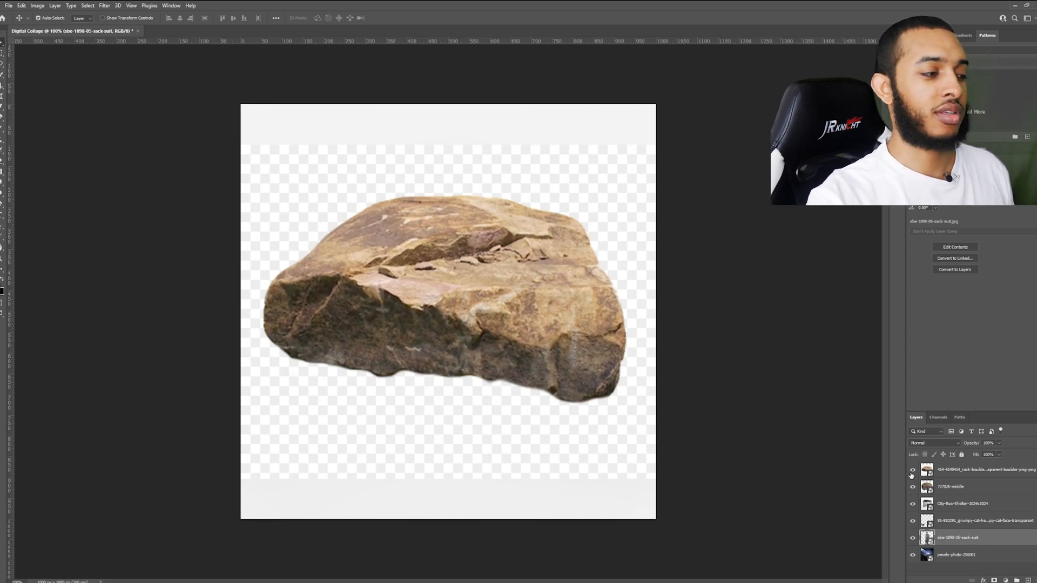
{"action": "left_click_drag", "start_coordinate": [911, 470], "coordinate": [931, 556]}
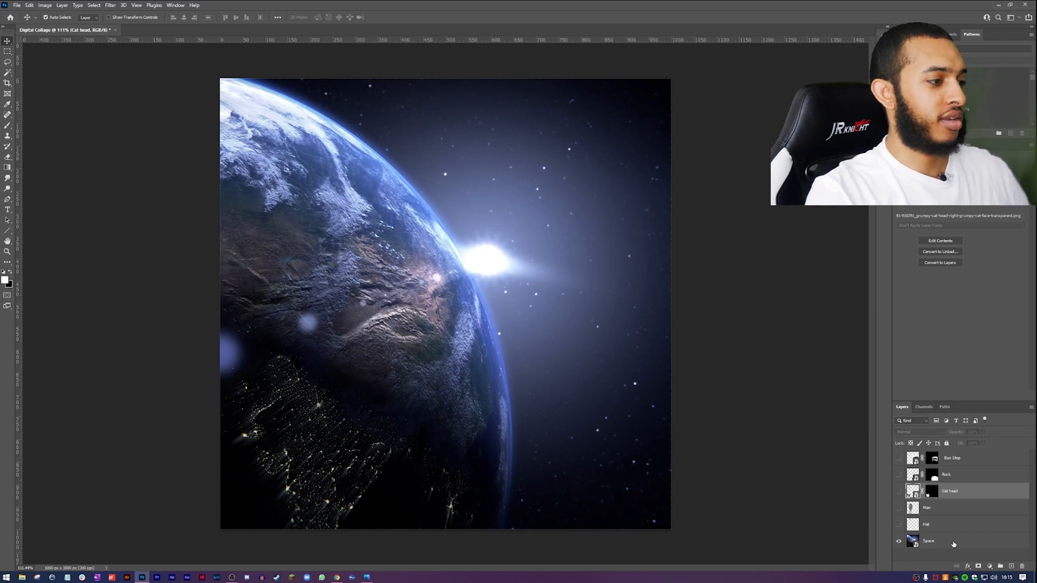
- Make the Bus Stop, Rock, Cat head and Man layers visible over the Space background
{"action": "left_click", "coordinate": [925, 537]}
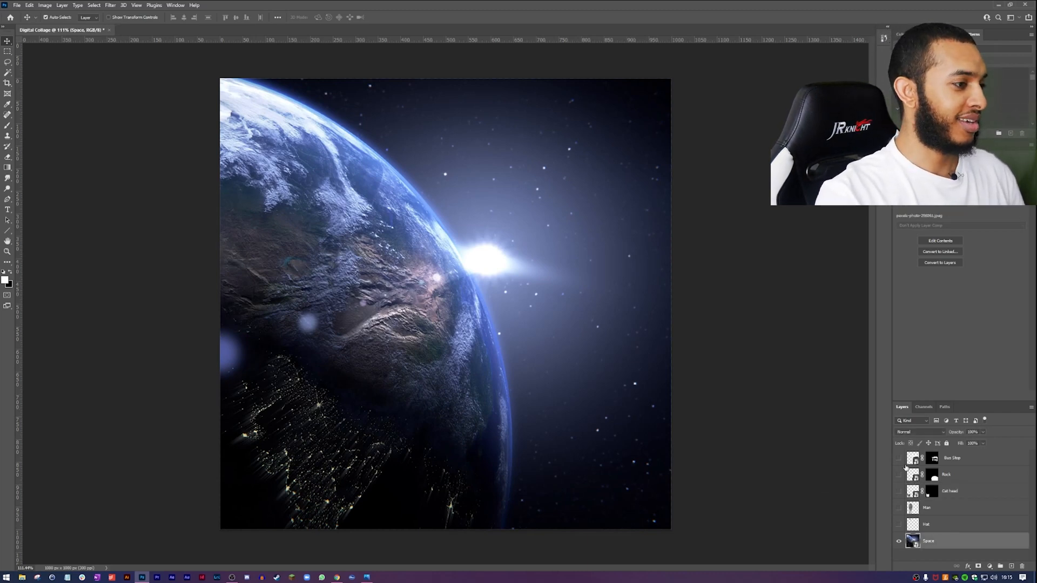
{"action": "left_click", "coordinate": [927, 507]}
{"action": "left_click", "coordinate": [897, 458]}
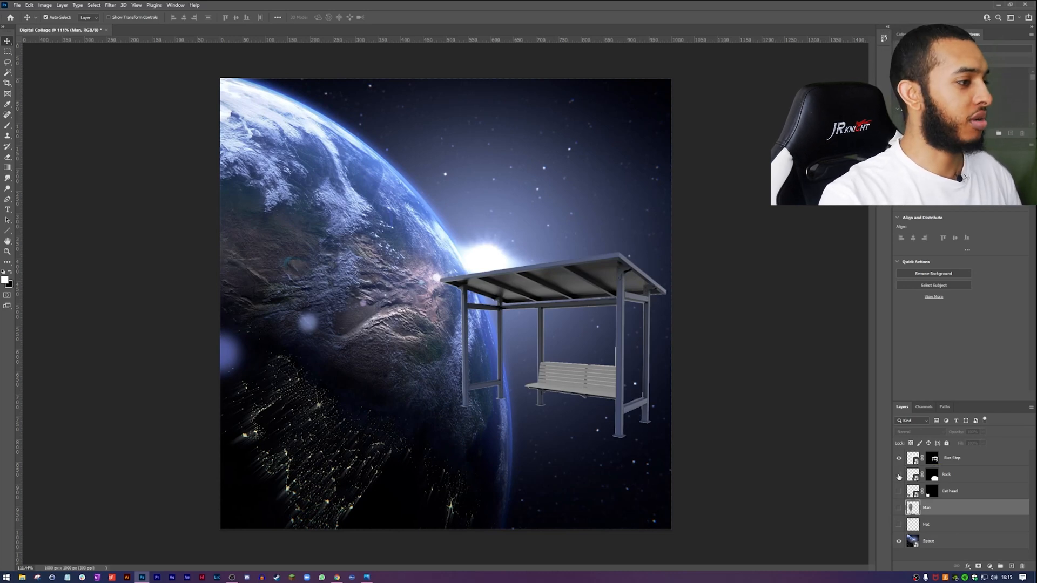
{"action": "left_click", "coordinate": [898, 476]}
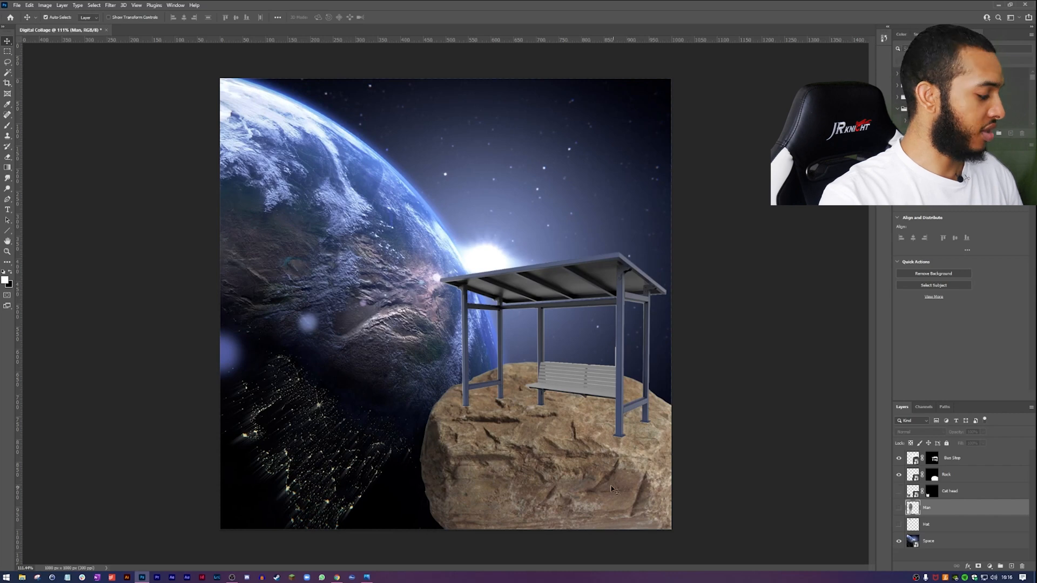
{"action": "left_click", "coordinate": [898, 492]}
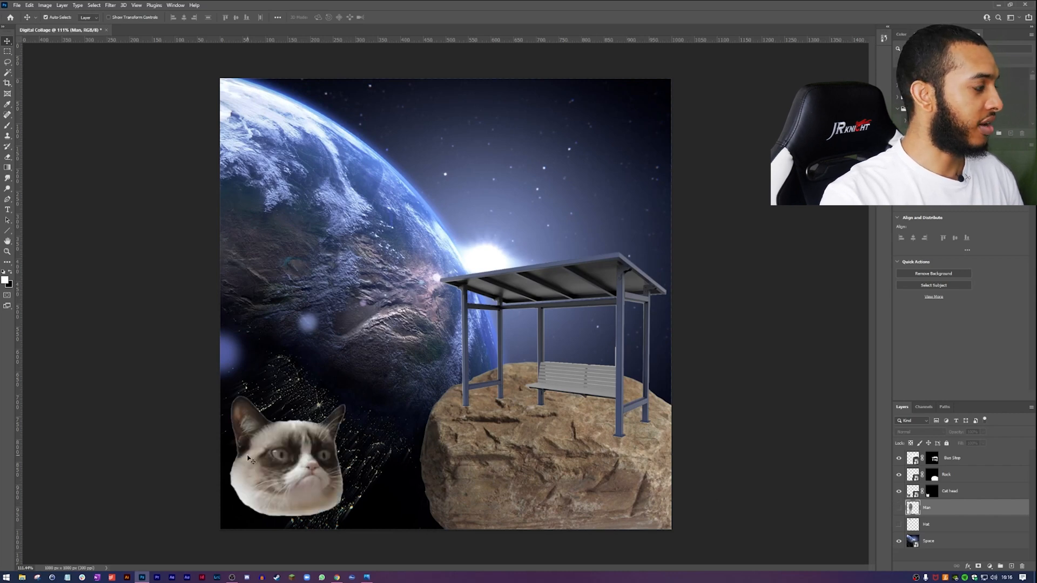
{"action": "left_click", "coordinate": [898, 508]}
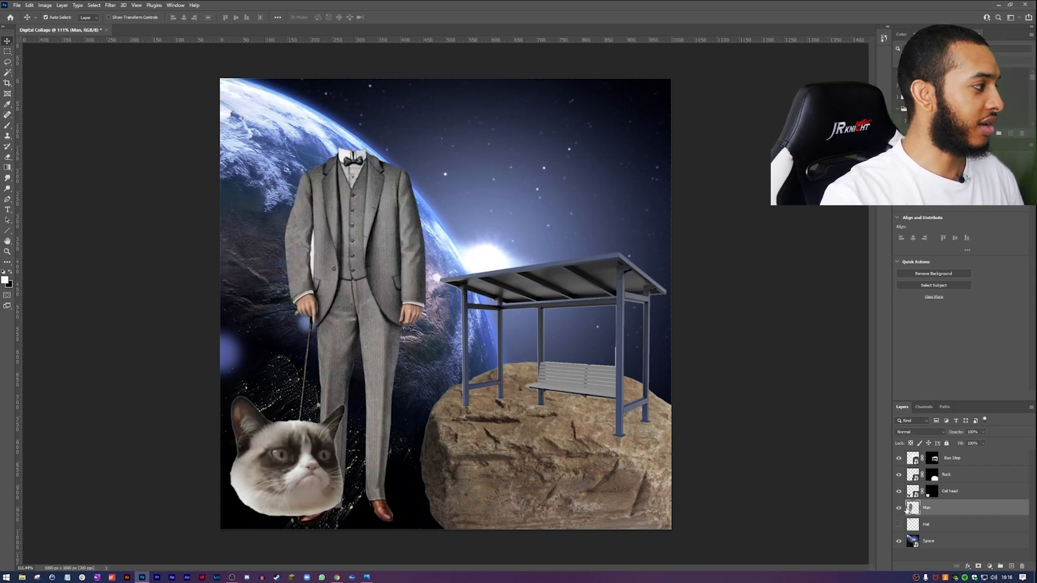
- Shift the man slightly down, raise the cat head beside his jacket, and show the Hat layer above his neck
{"action": "left_click_drag", "start_coordinate": [334, 248], "coordinate": [339, 258]}
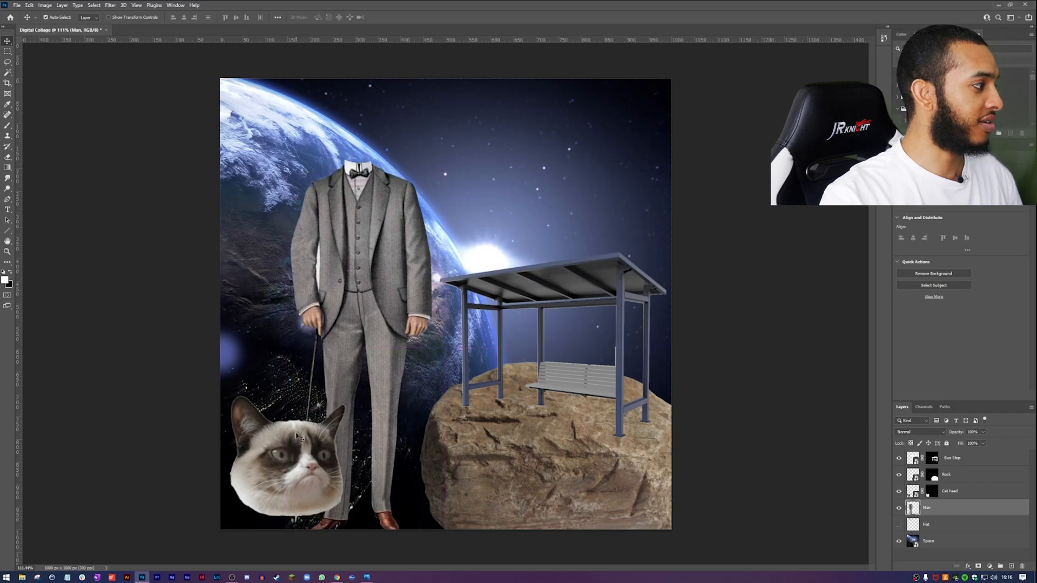
{"action": "left_click_drag", "start_coordinate": [306, 462], "coordinate": [312, 388]}
{"action": "left_click_drag", "start_coordinate": [306, 314], "coordinate": [301, 229]}
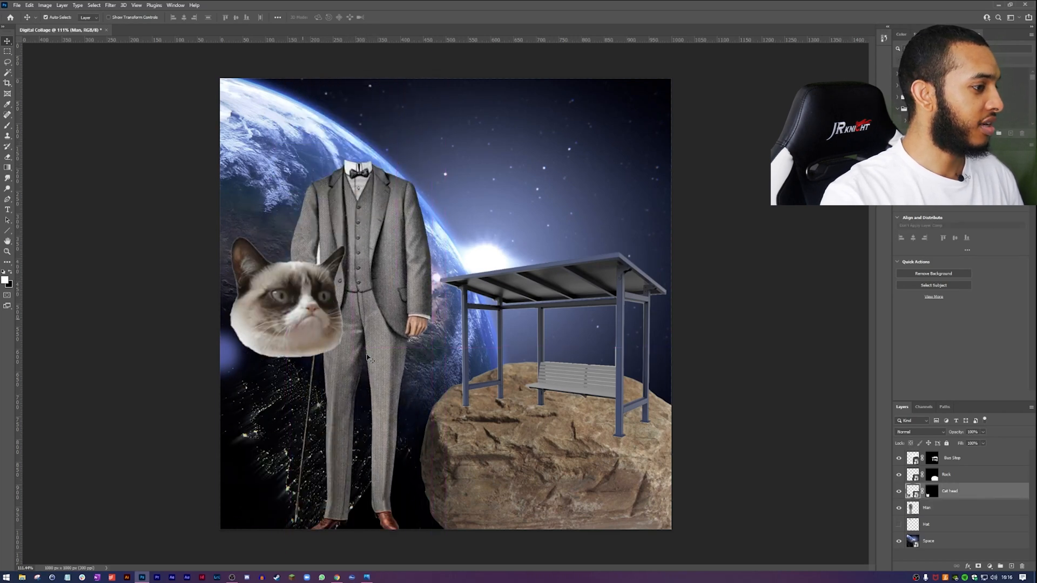
{"action": "left_click", "coordinate": [899, 525]}
{"action": "left_click_drag", "start_coordinate": [342, 104], "coordinate": [345, 104]}
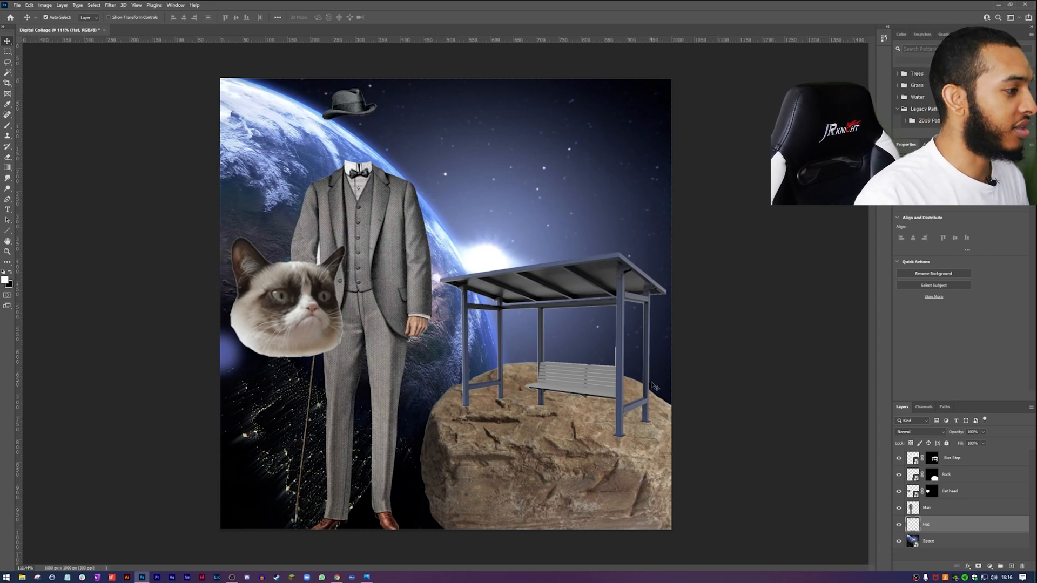
- Transform the rock to be slightly larger beneath the bus stop, and shift the bus stop to the right on it
{"action": "mouse_move", "coordinate": [573, 502]}
{"action": "left_mouse_down"}
{"action": "mouse_move", "coordinate": [510, 382]}
{"action": "mouse_move", "coordinate": [594, 489]}
{"action": "mouse_move", "coordinate": [538, 478]}
{"action": "mouse_move", "coordinate": [579, 478]}
{"action": "mouse_move", "coordinate": [589, 505]}
{"action": "mouse_move", "coordinate": [566, 492]}
{"action": "mouse_move", "coordinate": [587, 500]}
{"action": "left_mouse_up"}
{"action": "key", "text": "ctrl+t"}
{"action": "left_click", "coordinate": [399, 18]}
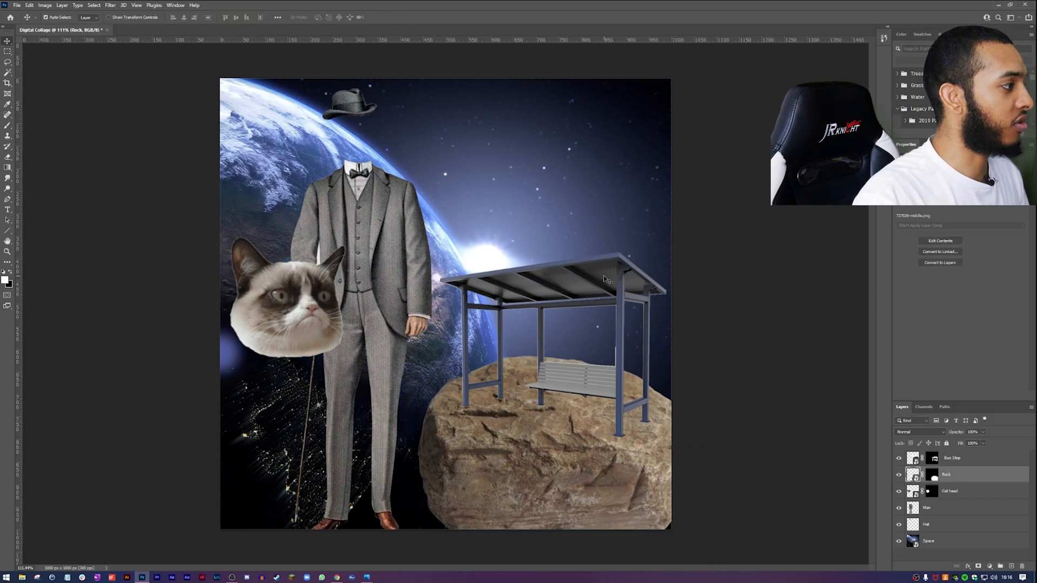
{"action": "left_click_drag", "start_coordinate": [606, 278], "coordinate": [628, 281]}
{"action": "mouse_move", "coordinate": [399, 272]}
{"action": "left_mouse_down"}
{"action": "mouse_move", "coordinate": [443, 280]}
{"action": "mouse_move", "coordinate": [407, 255]}
{"action": "left_mouse_up"}
{"action": "key", "text": "ctrl+z"}
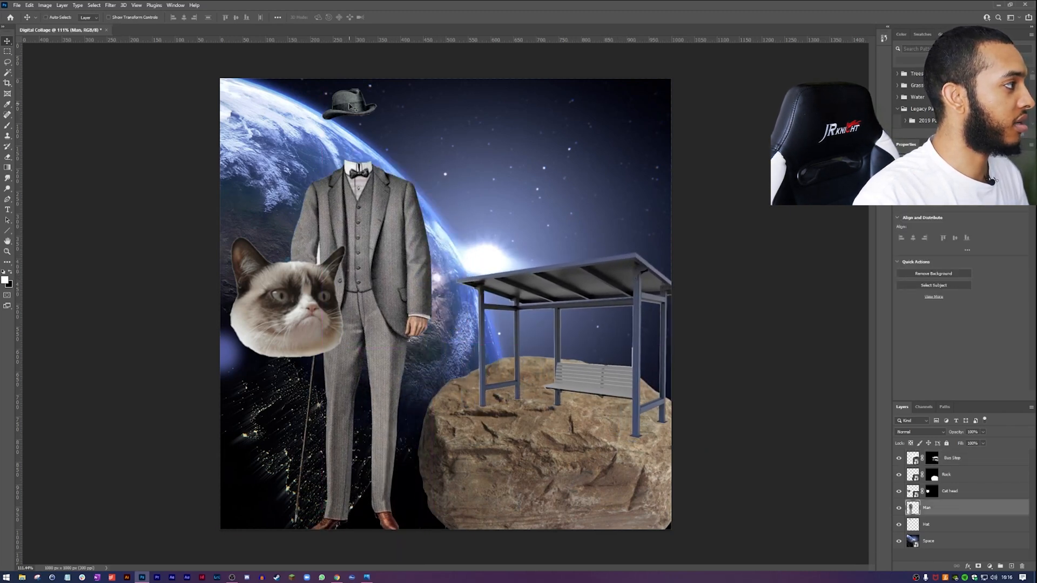
{"action": "left_click", "coordinate": [351, 107], "text": "shift"}
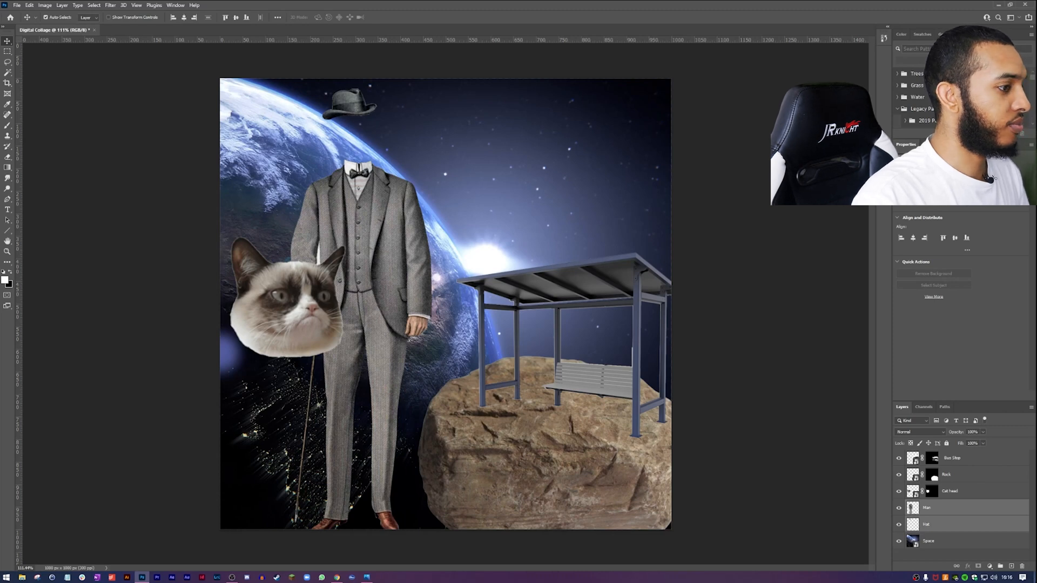
- Scale the cat head down to about 35% and place it on the suited man's neck
{"action": "left_click", "coordinate": [982, 490]}
{"action": "key", "text": "ctrl+t"}
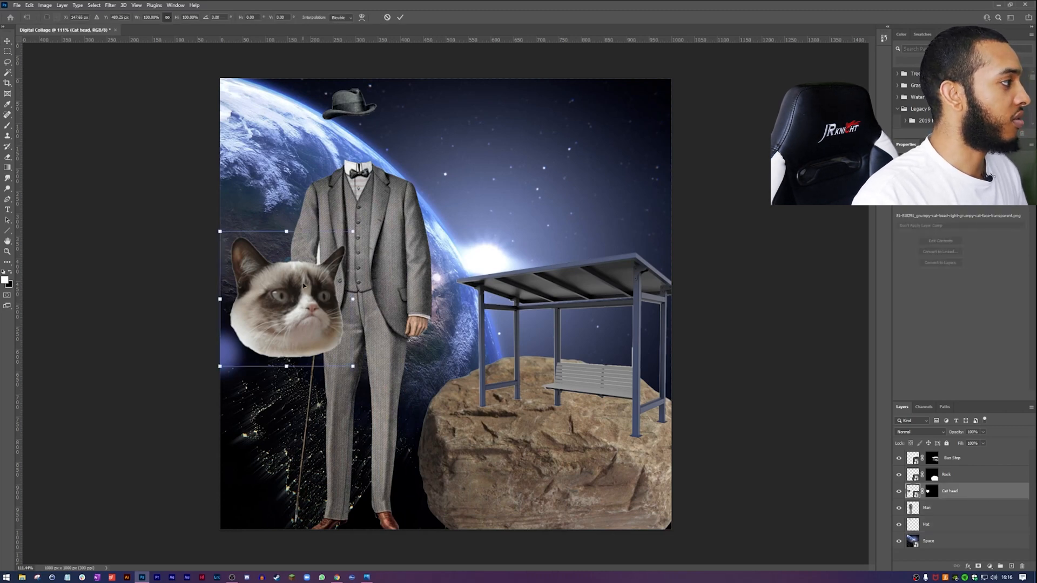
{"action": "left_click_drag", "start_coordinate": [352, 231], "coordinate": [363, 152]}
{"action": "scroll", "coordinate": [363, 151], "scroll_direction": "up", "scroll_amount": 5}
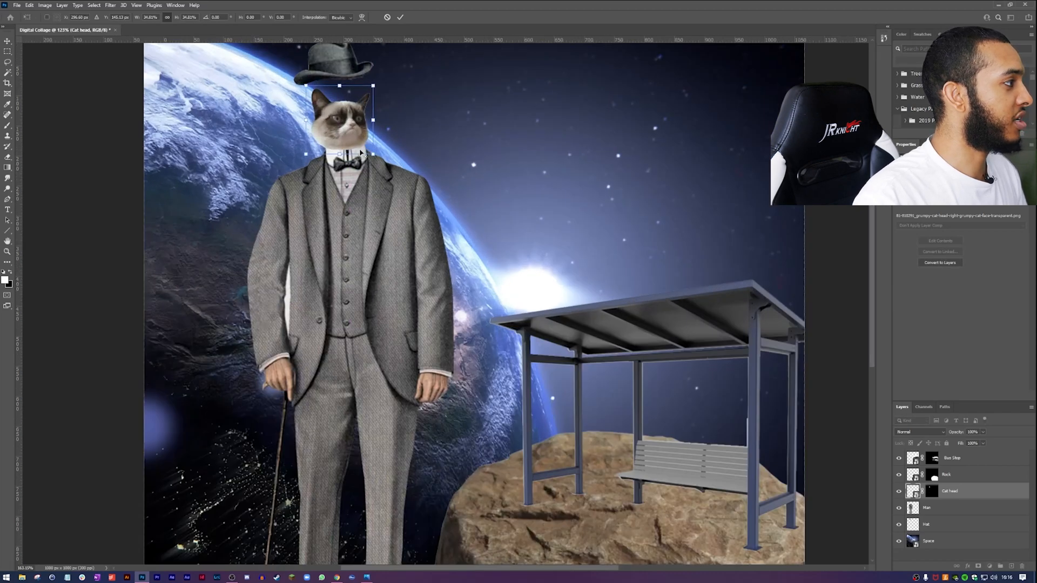
{"action": "left_click_drag", "start_coordinate": [335, 126], "coordinate": [344, 126]}
{"action": "key", "text": "Return"}
- Add a layer mask to the Man layer and hide the white gap between his arm and jacket
{"action": "left_click", "coordinate": [300, 312]}
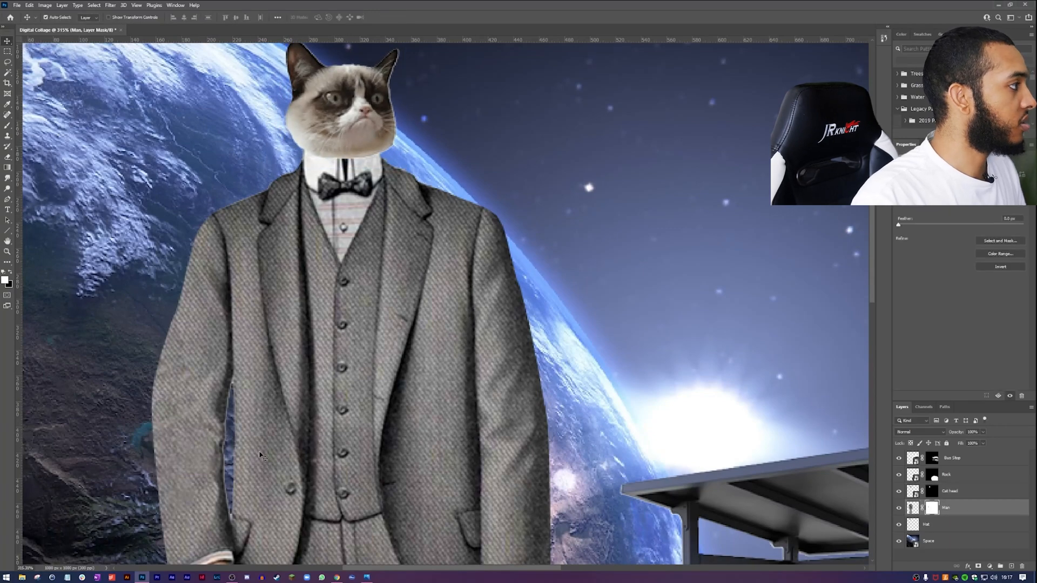
{"action": "scroll", "coordinate": [340, 157], "scroll_direction": "down", "scroll_amount": 4}
{"action": "scroll", "coordinate": [341, 157], "scroll_direction": "down", "scroll_amount": 3}
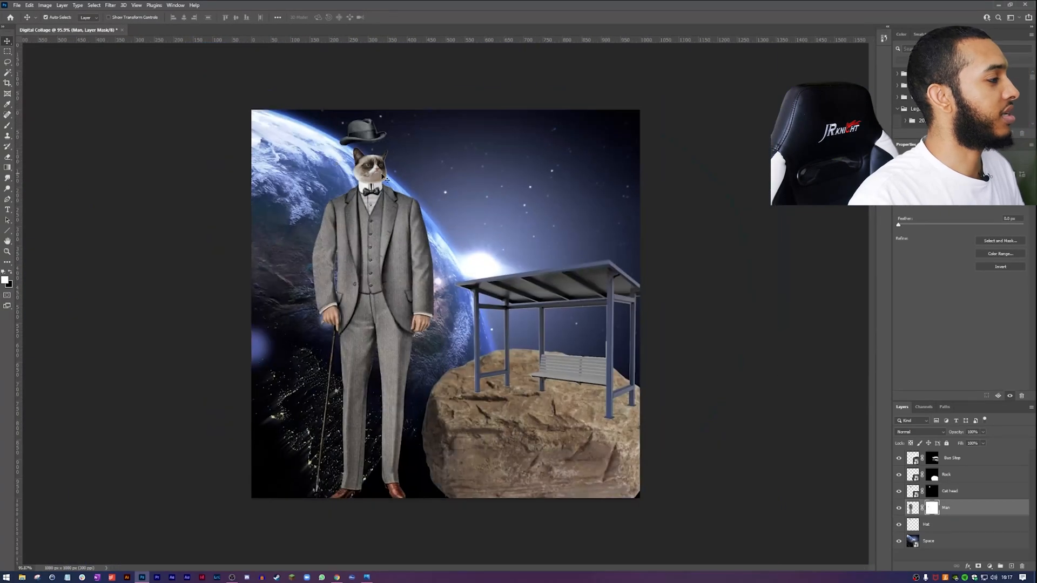
- Enlarge the cat head slightly and centre it above the man's collar
{"action": "key", "text": "alt+bracketright"}
{"action": "left_click_drag", "start_coordinate": [391, 153], "coordinate": [393, 154]}
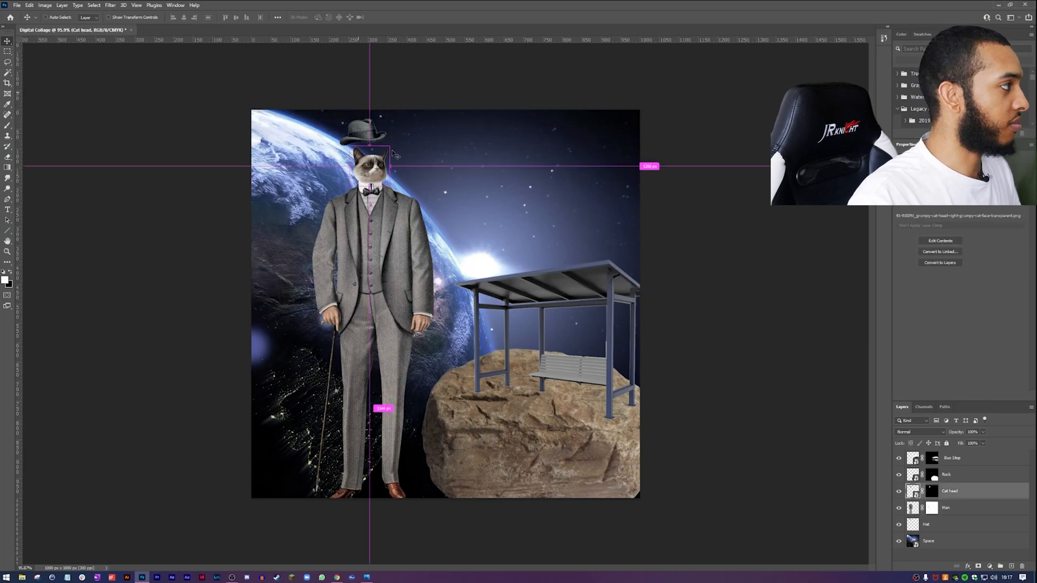
{"action": "key", "text": "ctrl+t"}
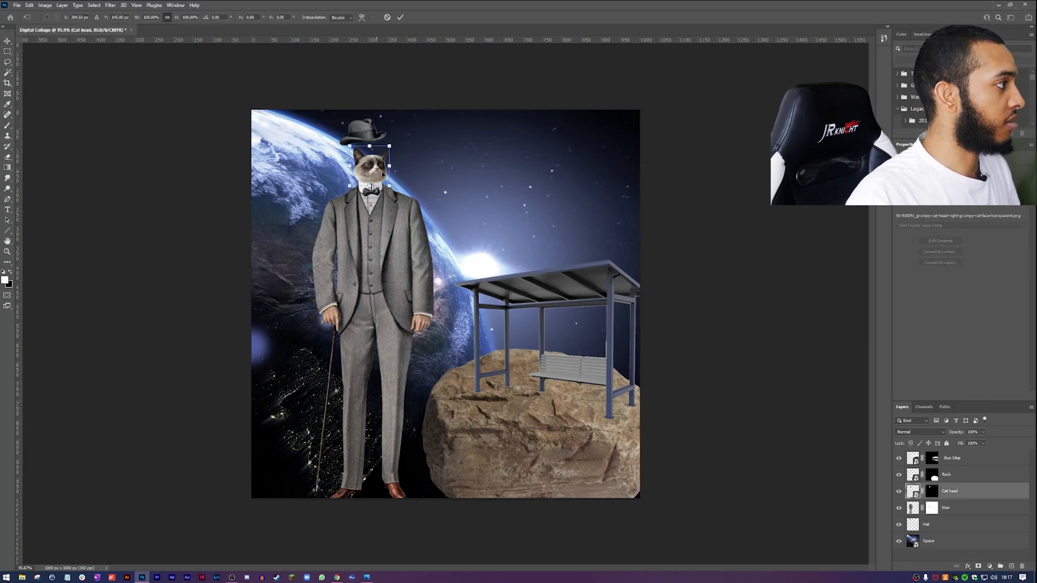
{"action": "left_click_drag", "start_coordinate": [392, 145], "coordinate": [402, 133]}
{"action": "left_click_drag", "start_coordinate": [385, 178], "coordinate": [374, 178]}
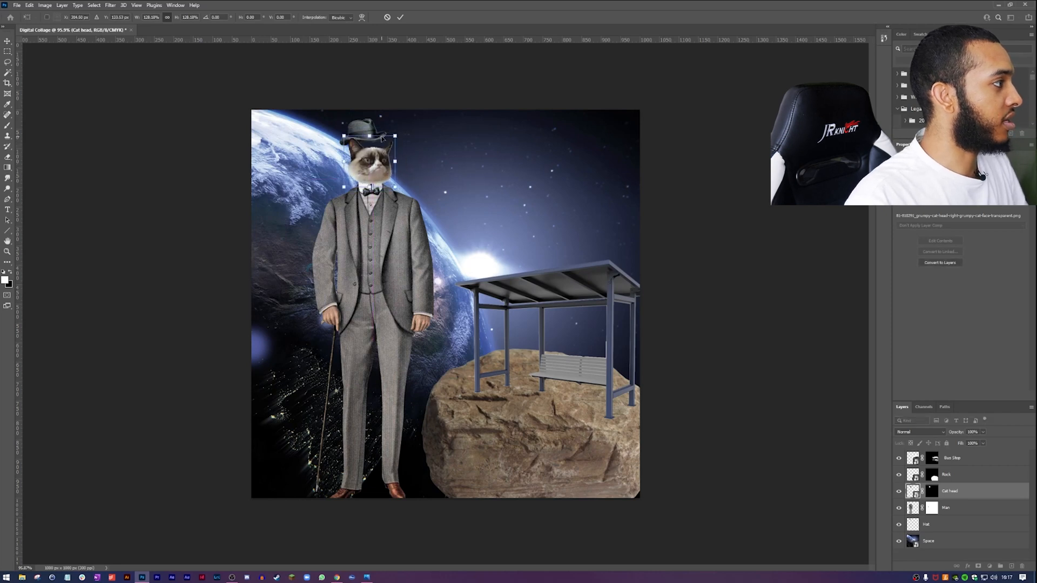
{"action": "left_click", "coordinate": [401, 17]}
- Move the Hat layer above the Cat head layer and lower the hat onto the cat's head
{"action": "left_click", "coordinate": [373, 125]}
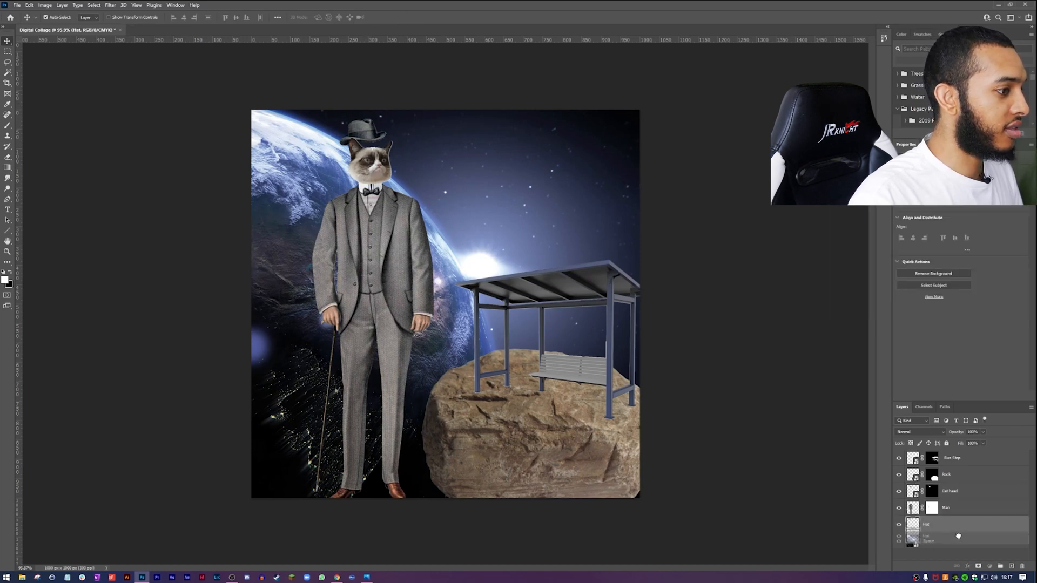
{"action": "left_click_drag", "start_coordinate": [964, 527], "coordinate": [965, 487]}
{"action": "key", "text": "ctrl+t"}
{"action": "left_click_drag", "start_coordinate": [360, 124], "coordinate": [377, 141]}
- Enlarge the hat to about 126% so it covers the top of the cat's head, and nudge it into place
{"action": "scroll", "coordinate": [378, 167], "scroll_direction": "up", "scroll_amount": 6}
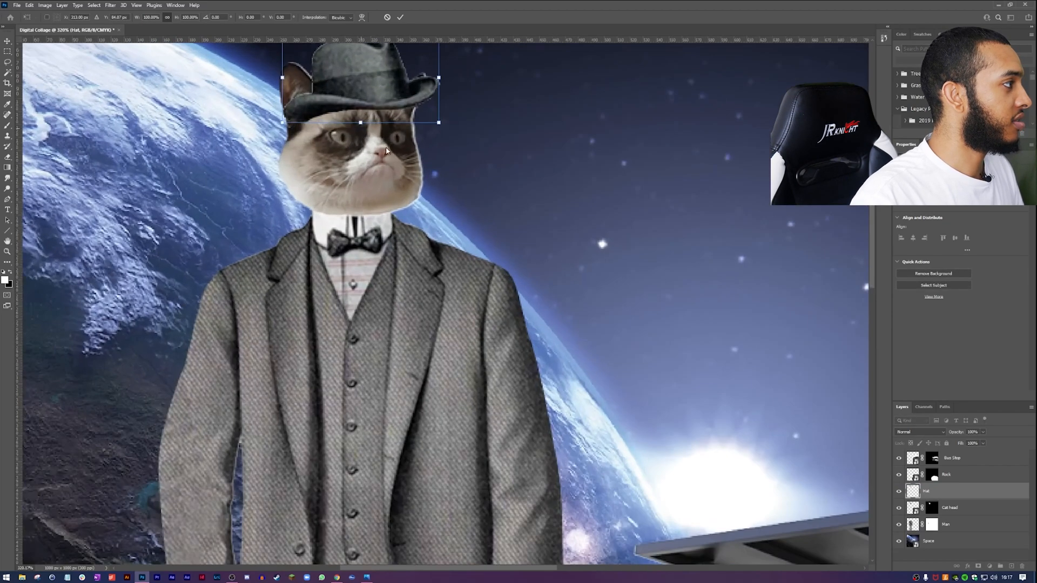
{"action": "scroll", "coordinate": [514, 355], "scroll_direction": "up", "scroll_amount": 5}
{"action": "scroll", "coordinate": [514, 355], "scroll_direction": "left", "scroll_amount": 5}
{"action": "left_click_drag", "start_coordinate": [619, 283], "coordinate": [660, 259]}
{"action": "left_click_drag", "start_coordinate": [567, 358], "coordinate": [561, 351]}
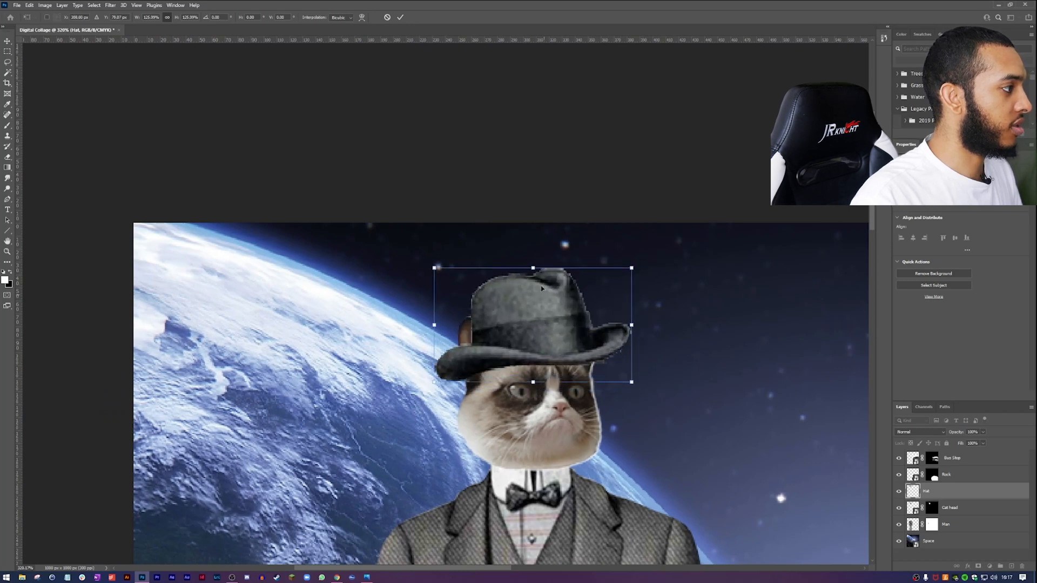
{"action": "left_click", "coordinate": [400, 18]}
{"action": "scroll", "coordinate": [528, 345], "scroll_direction": "down", "scroll_amount": 10}
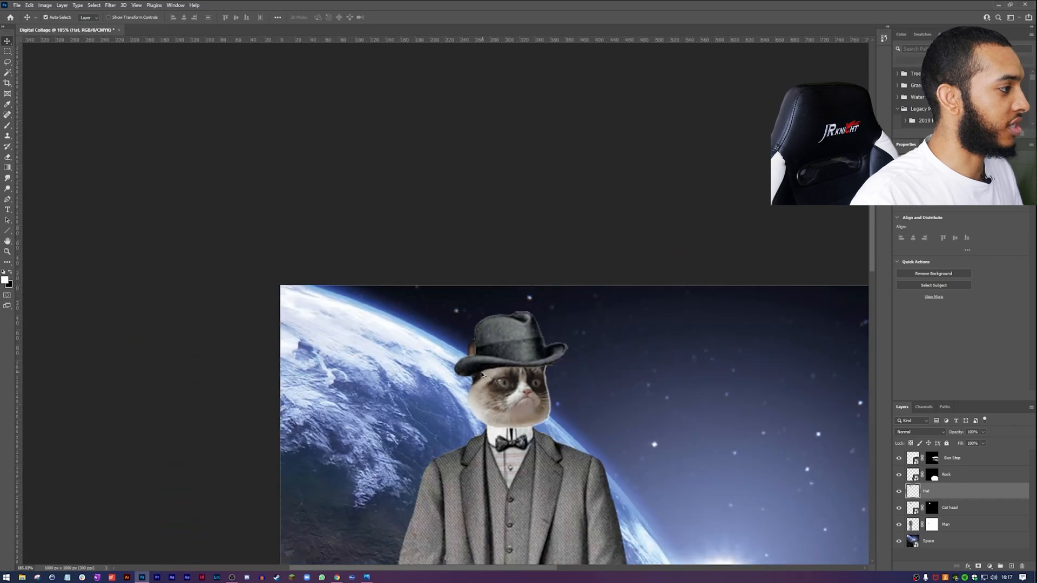
{"action": "scroll", "coordinate": [435, 283], "scroll_direction": "up", "scroll_amount": 6}
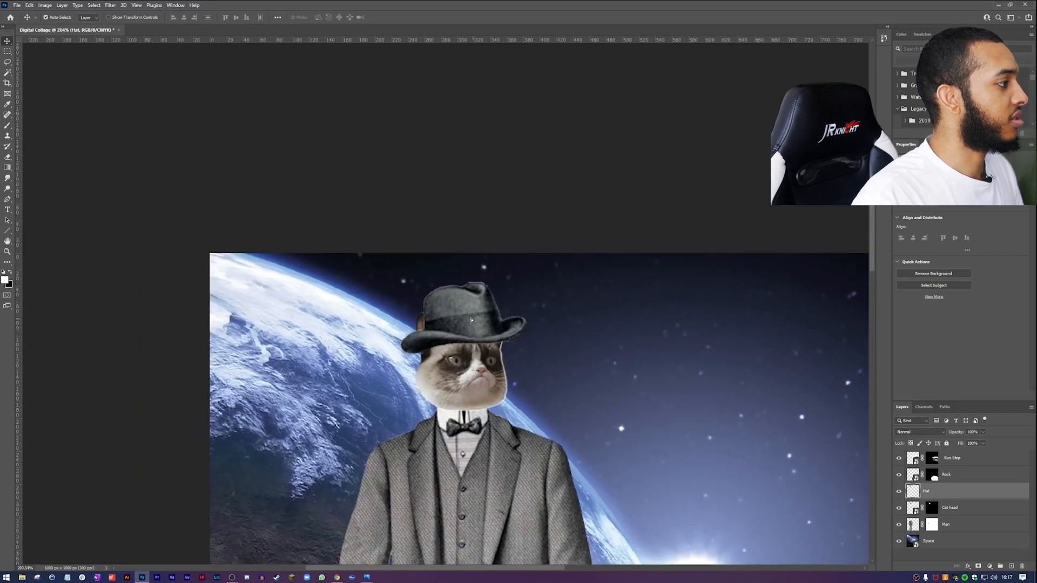
{"action": "mouse_move", "coordinate": [472, 320]}
{"action": "left_mouse_down"}
{"action": "mouse_move", "coordinate": [466, 306]}
{"action": "mouse_move", "coordinate": [472, 322]}
{"action": "left_mouse_up"}
- Paint black with the Brush on the Cat head layer mask to hide the ear showing beside the hat
{"action": "left_click", "coordinate": [955, 510]}
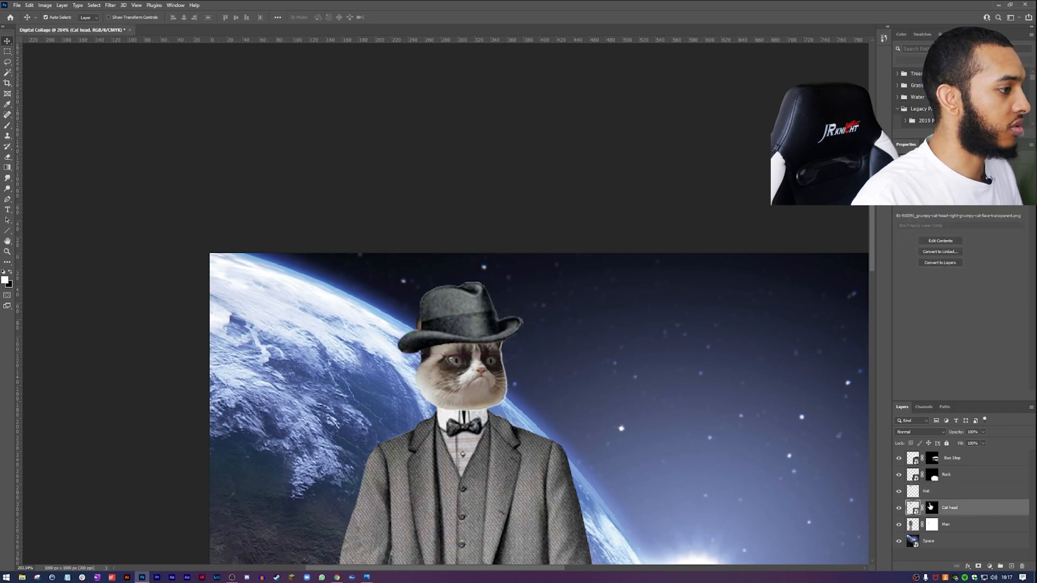
{"action": "key", "text": "m"}
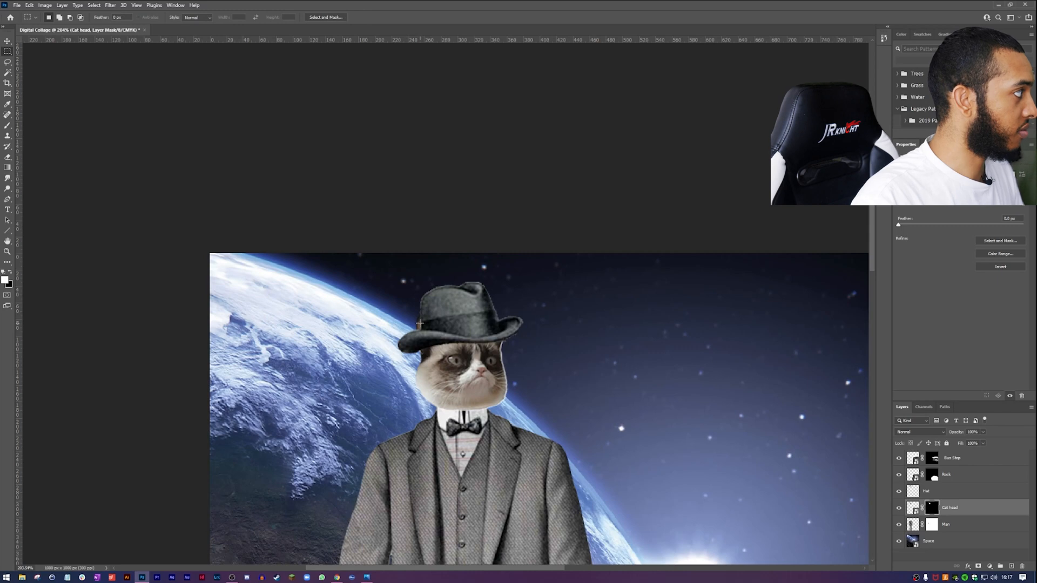
{"action": "key", "text": "b"}
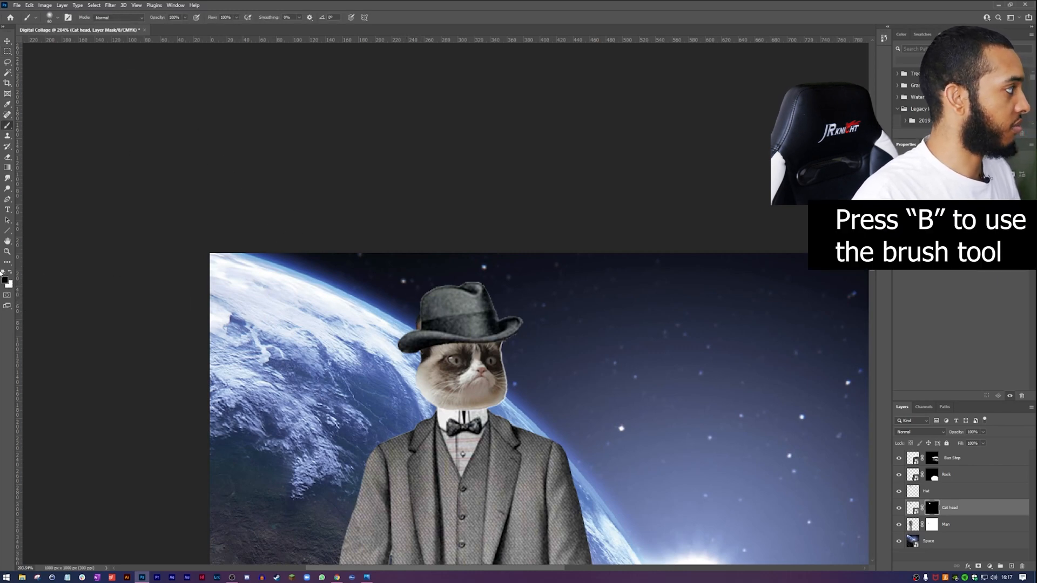
{"action": "key", "text": "x"}
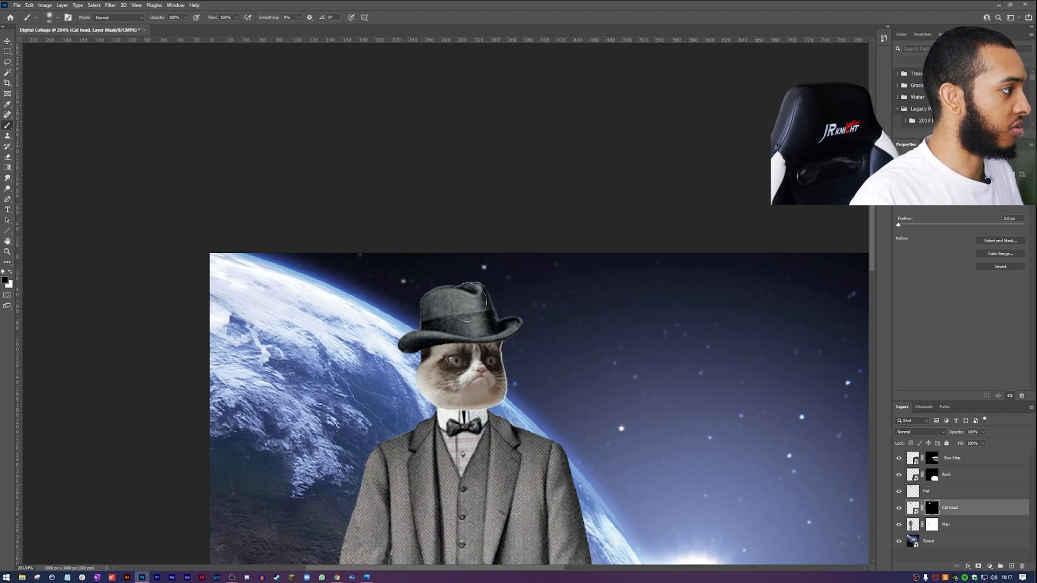
{"action": "left_click", "coordinate": [7, 42]}
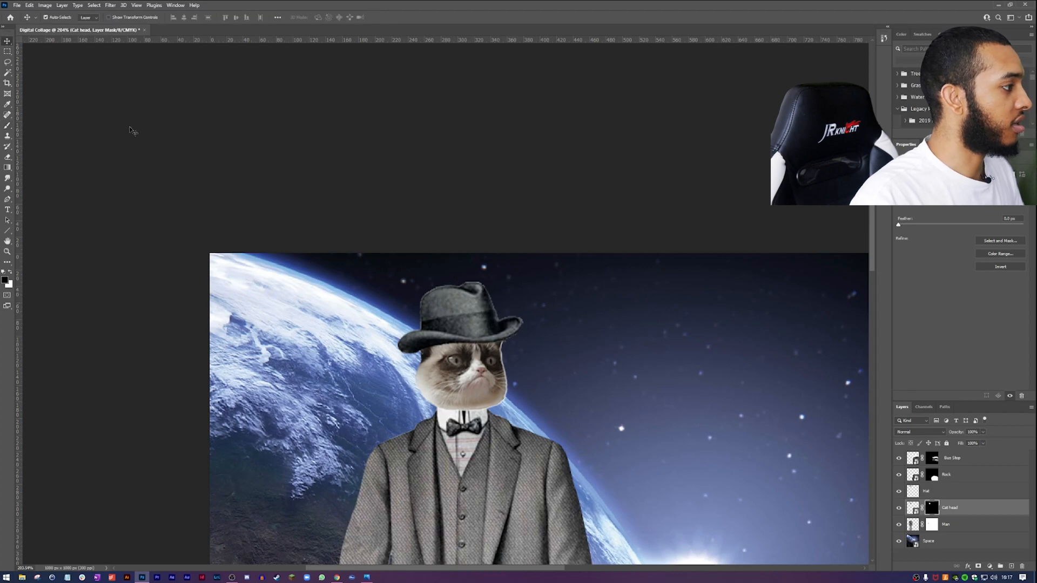
{"action": "key", "text": "ctrl+0"}
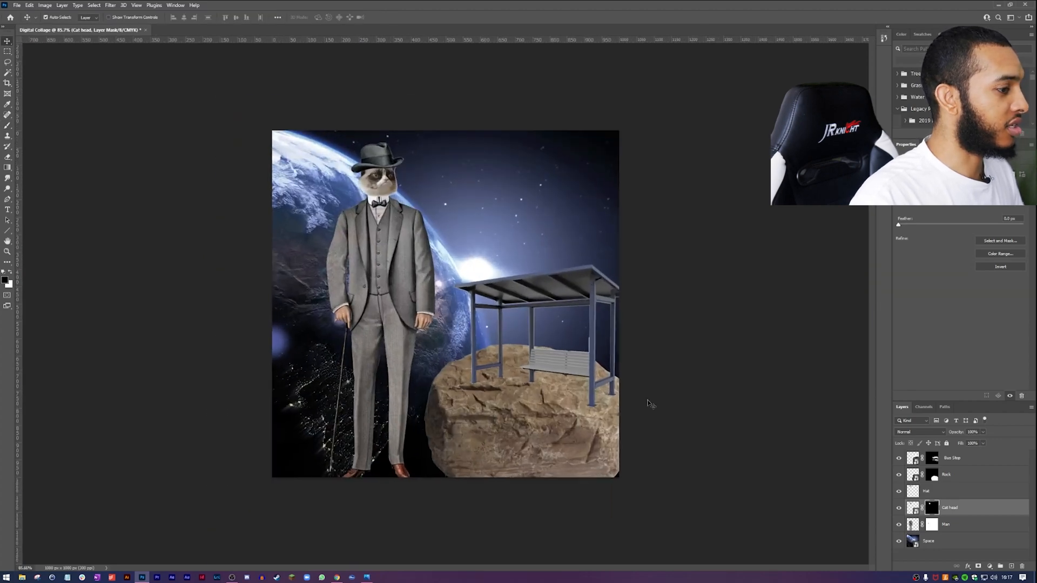
- Group the Hat, Cat head and Man layers together
{"action": "left_click", "coordinate": [983, 525]}
{"action": "left_click", "coordinate": [959, 492], "text": "shift"}
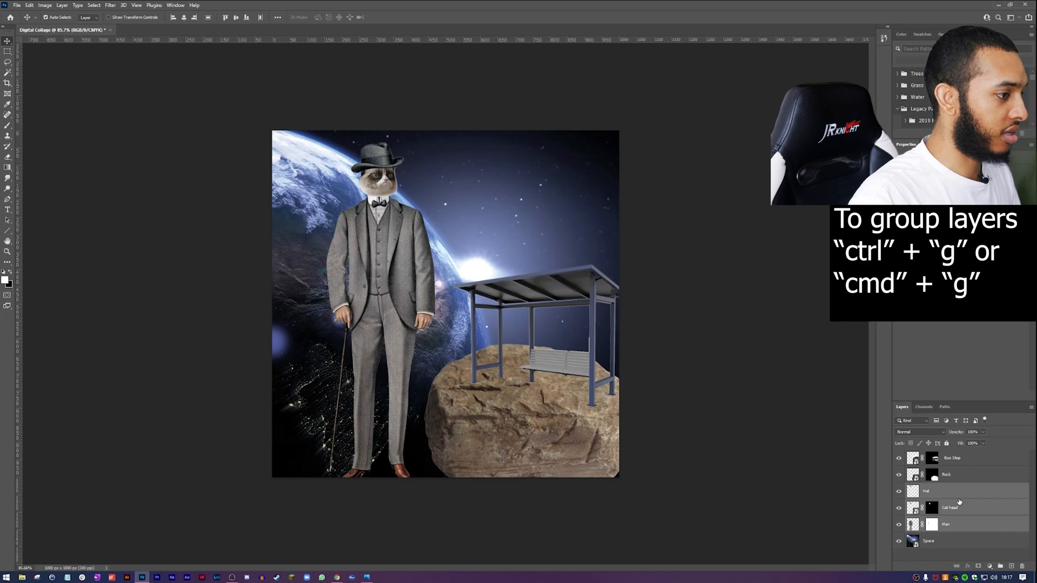
{"action": "key", "text": "ctrl+g"}
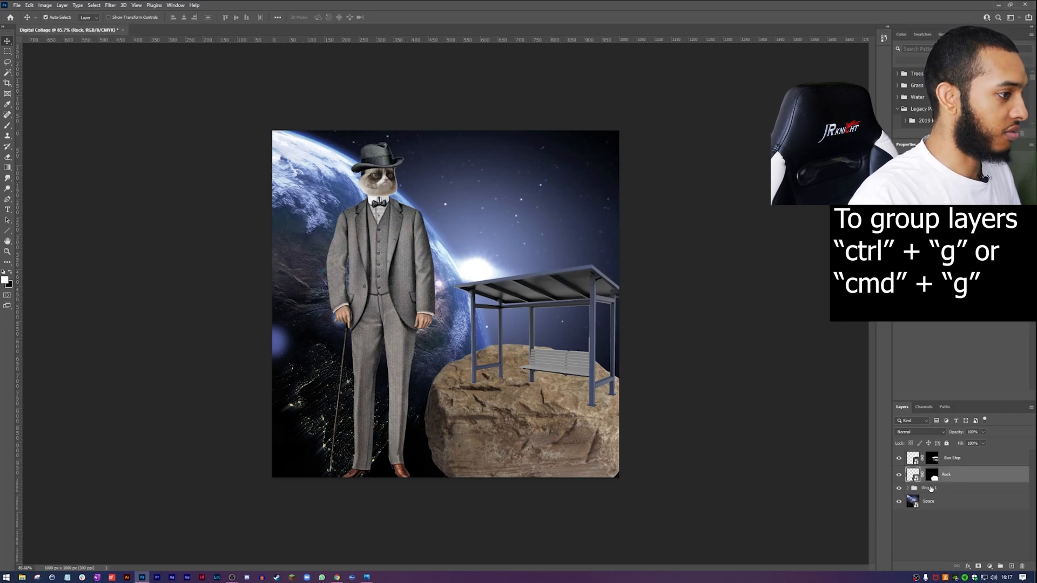
{"action": "double_click", "coordinate": [929, 488]}
{"action": "double_click", "coordinate": [941, 491]}
{"action": "key", "text": "Escape"}
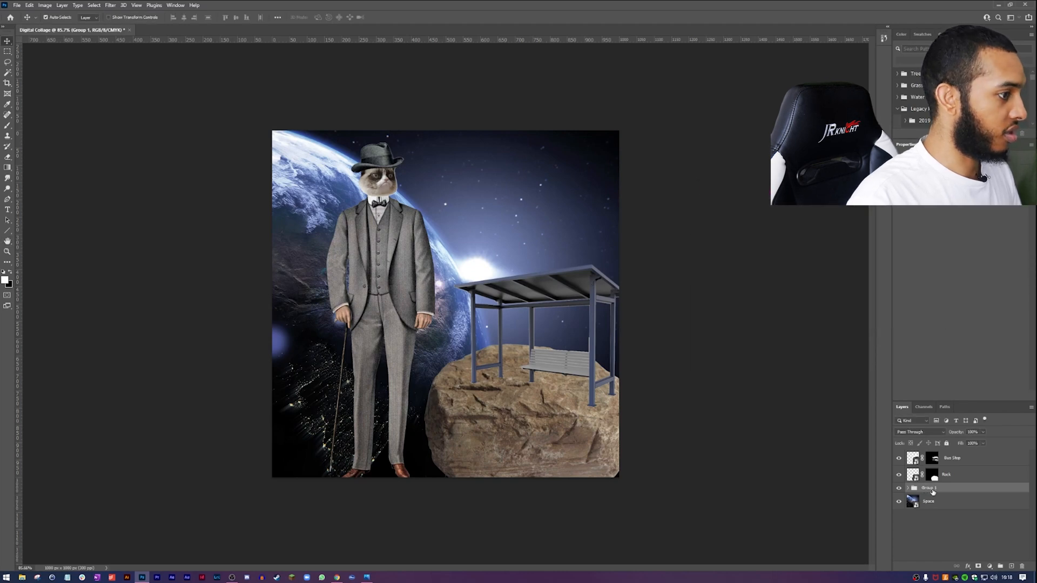
- Convert the character group to a smart object and rename it Gentlecat
{"action": "right_click", "coordinate": [933, 490]}
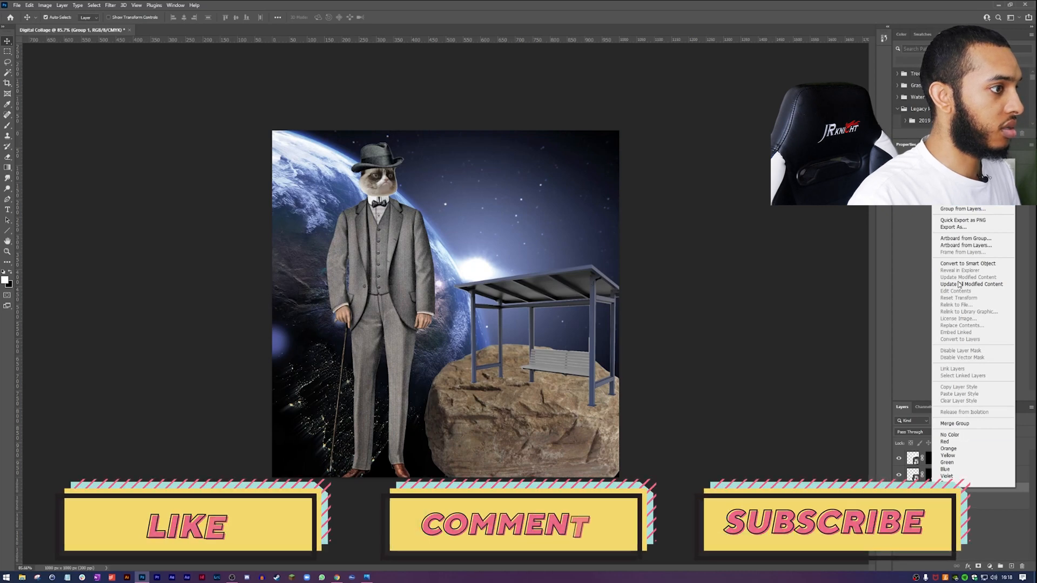
{"action": "left_click", "coordinate": [962, 264]}
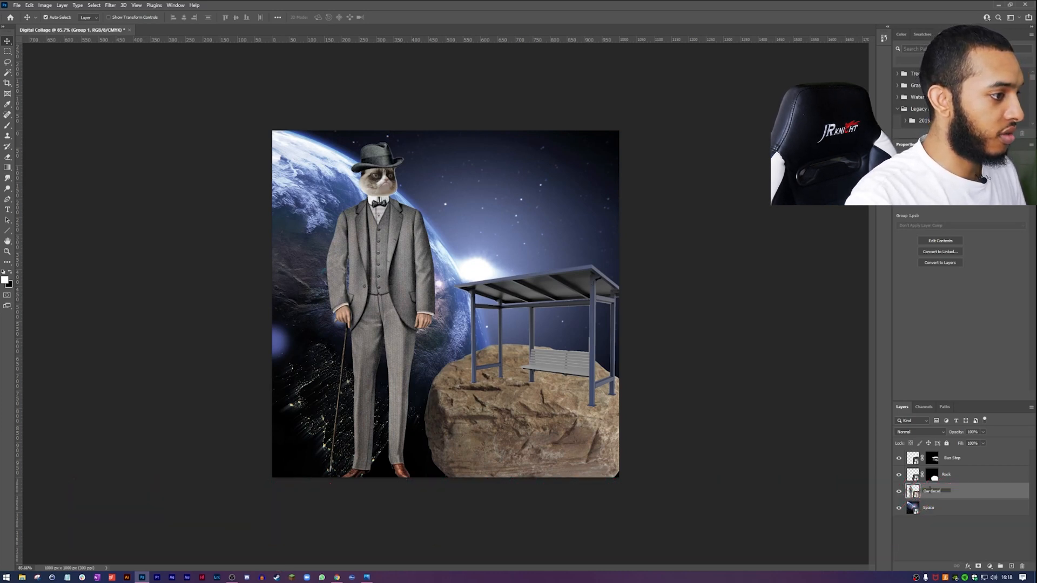
{"action": "left_click", "coordinate": [968, 536]}
- Shrink Gentlecat to about half size, stand it on the rock in front of the bench, and move its layer above Bus Stop
{"action": "left_click", "coordinate": [408, 251]}
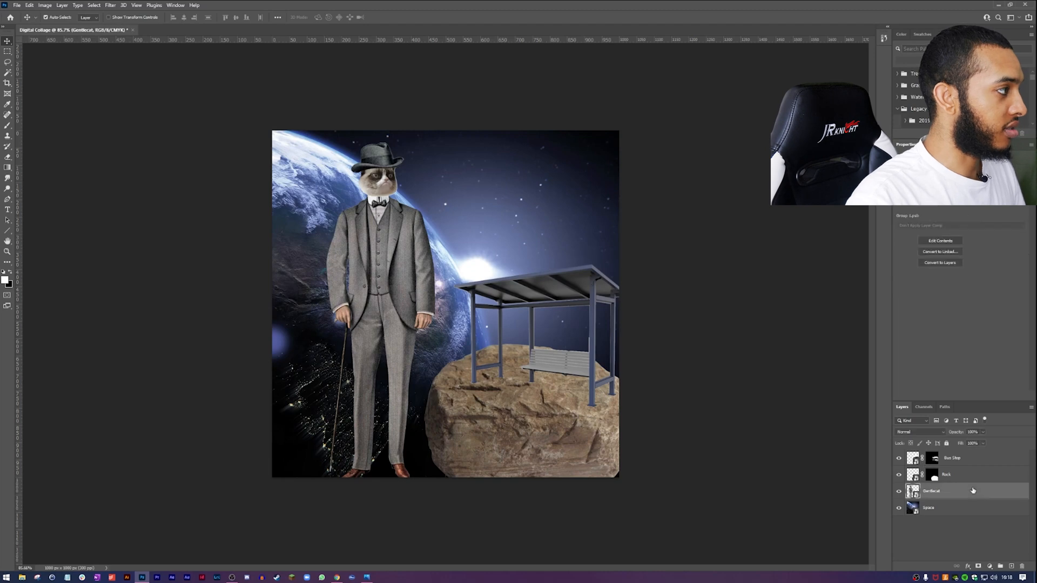
{"action": "left_click_drag", "start_coordinate": [408, 252], "coordinate": [420, 233]}
{"action": "left_click_drag", "start_coordinate": [998, 494], "coordinate": [997, 473]}
{"action": "key", "text": "ctrl+t"}
{"action": "left_click_drag", "start_coordinate": [447, 123], "coordinate": [392, 290]}
{"action": "left_click_drag", "start_coordinate": [374, 339], "coordinate": [529, 283]}
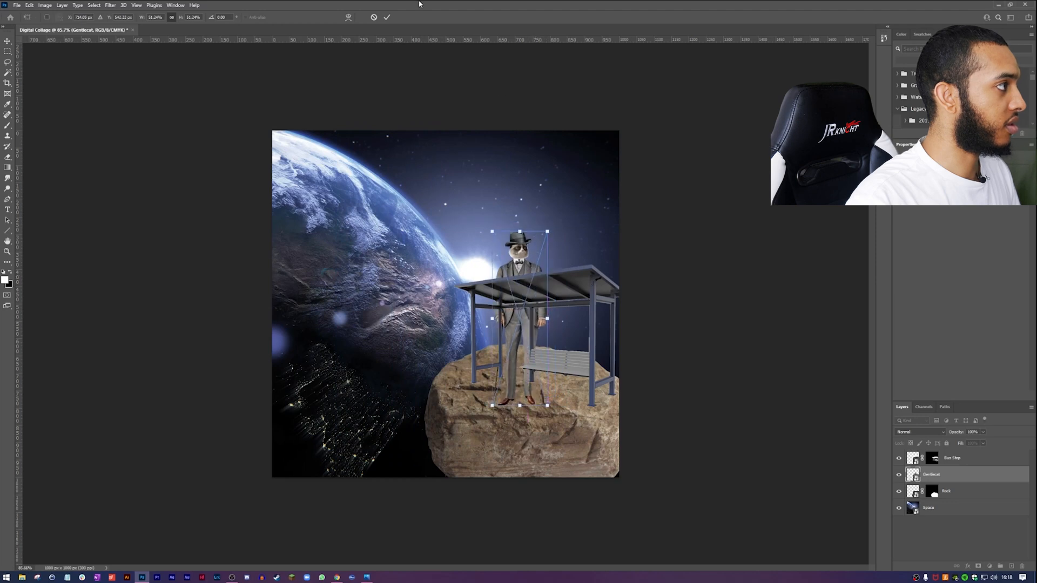
{"action": "left_click", "coordinate": [387, 17]}
{"action": "left_click_drag", "start_coordinate": [972, 476], "coordinate": [968, 455]}
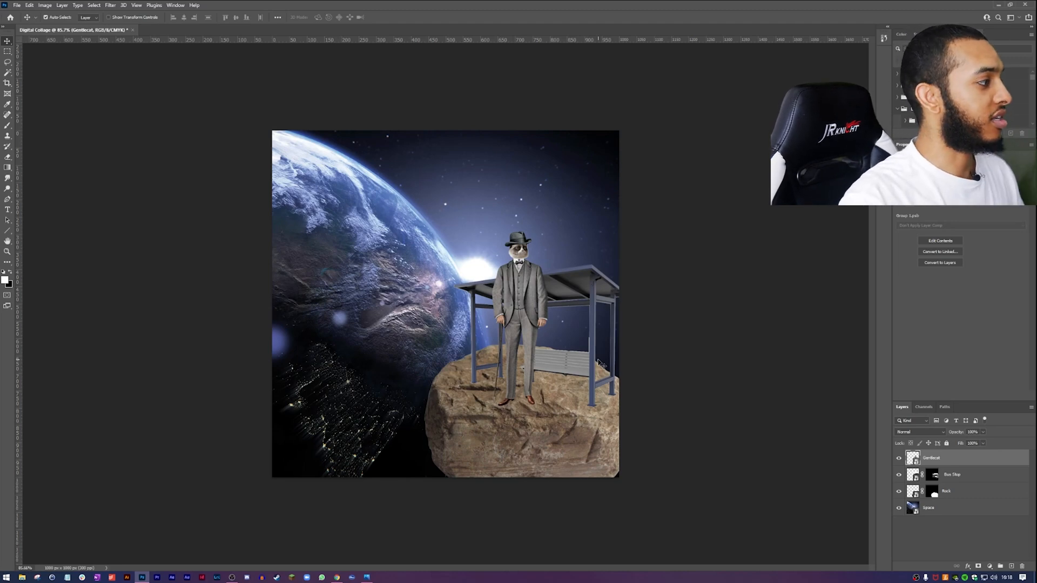
{"action": "left_click", "coordinate": [590, 436]}
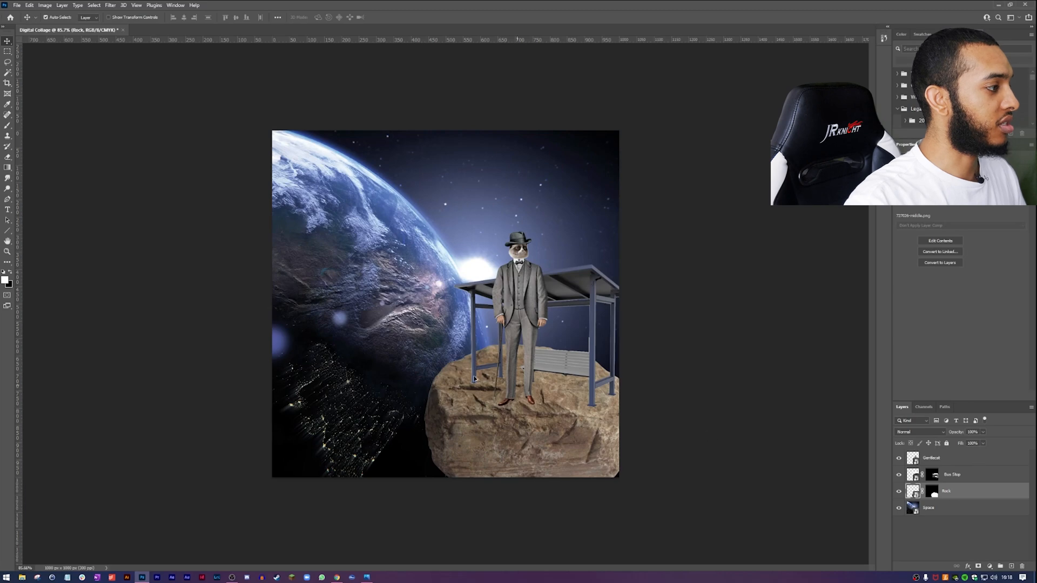
{"action": "scroll", "coordinate": [445, 306], "scroll_direction": "up", "scroll_amount": 3}
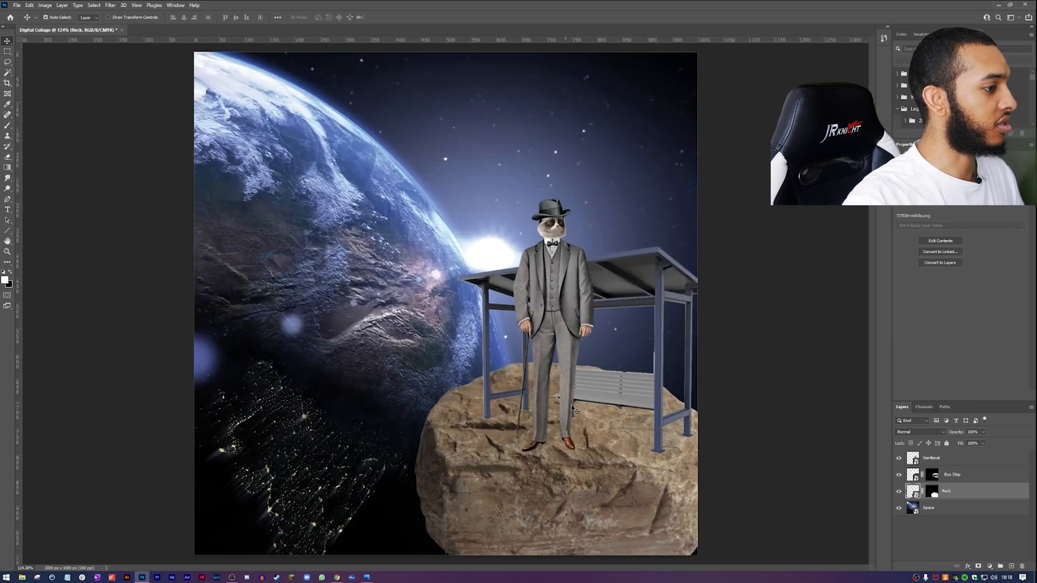
{"action": "left_click", "coordinate": [990, 566]}
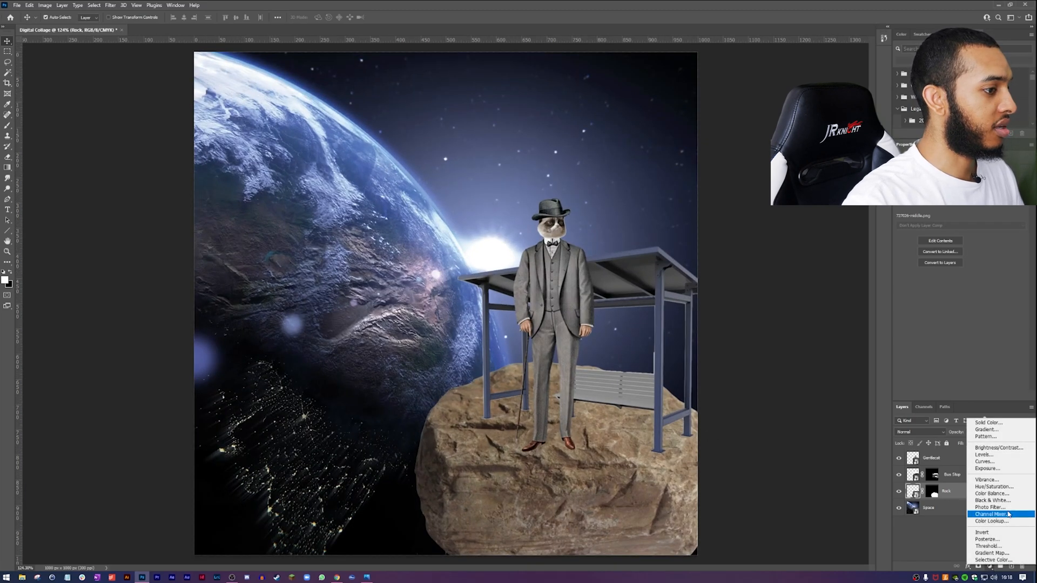
{"action": "left_click", "coordinate": [993, 553]}
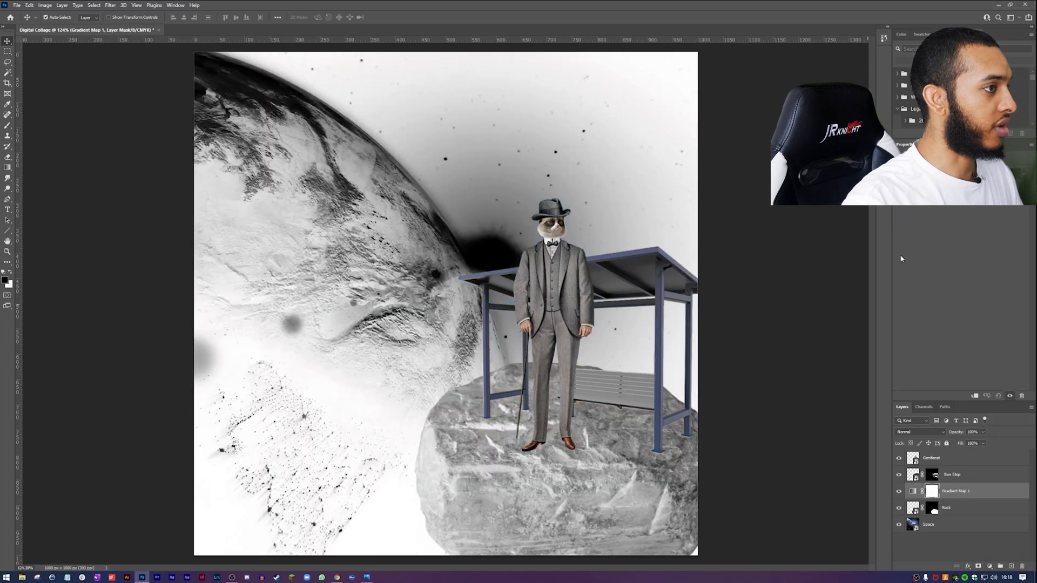
{"action": "left_click", "coordinate": [988, 173]}
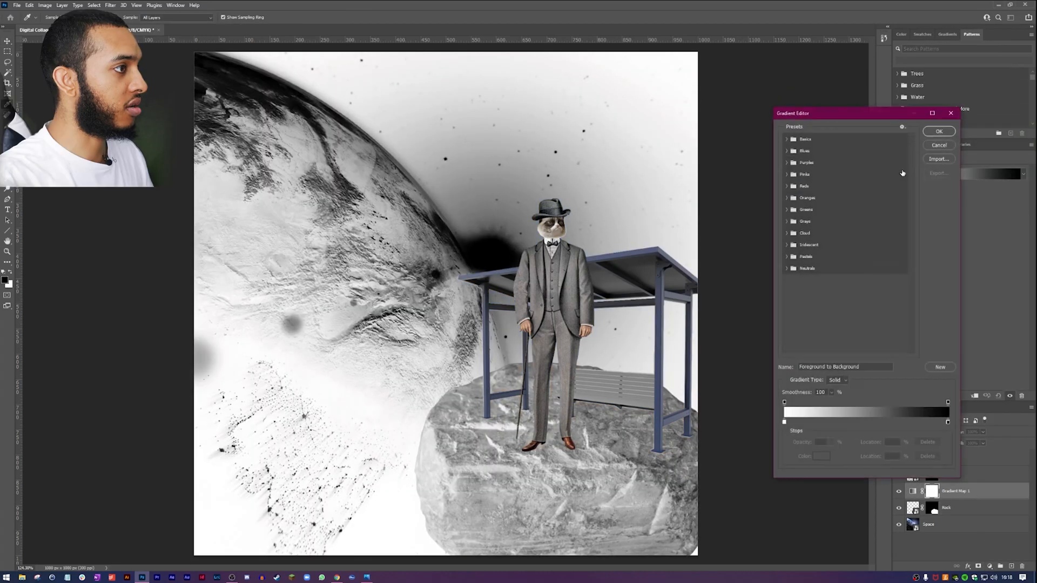
{"action": "left_click", "coordinate": [786, 140]}
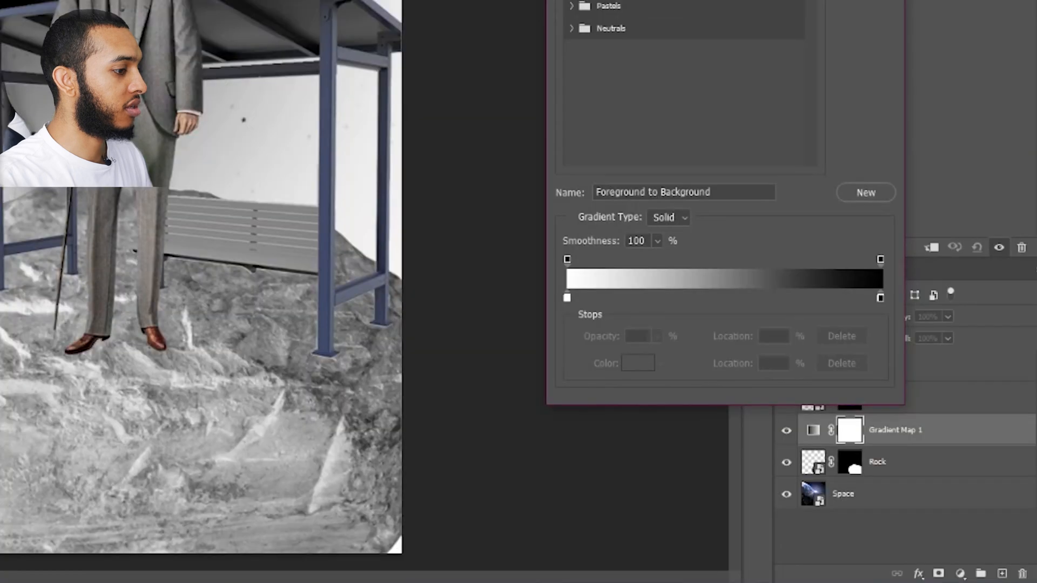
{"action": "key", "text": "Return"}
{"action": "left_click", "coordinate": [989, 566]}
{"action": "left_click", "coordinate": [960, 579]}
{"action": "left_click", "coordinate": [963, 577]}
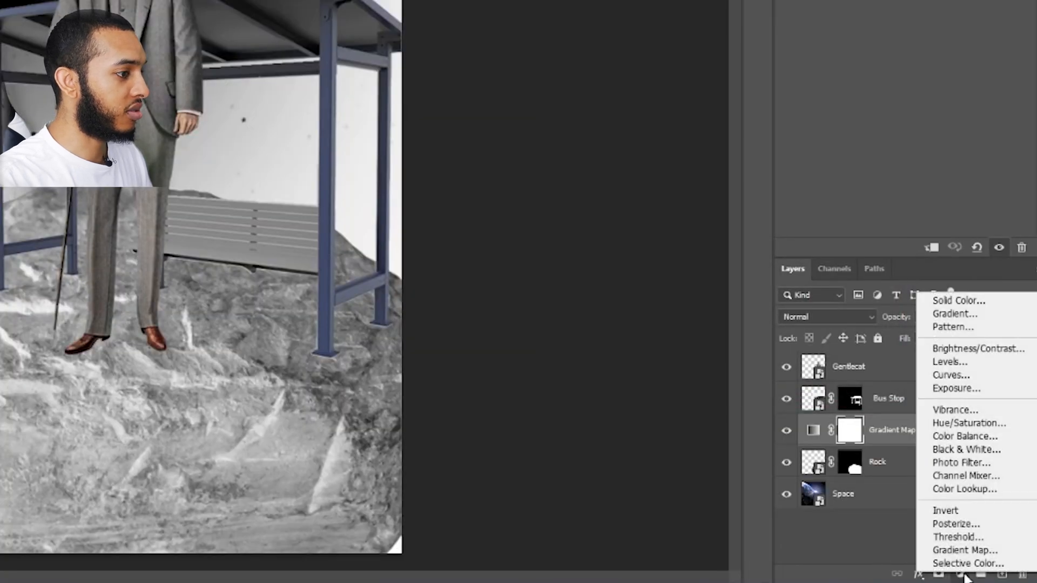
{"action": "key", "text": "Escape"}
{"action": "key", "text": "Delete"}
- Add a Gradient Map adjustment layer directly above the Rock layer
{"action": "left_click", "coordinate": [961, 575]}
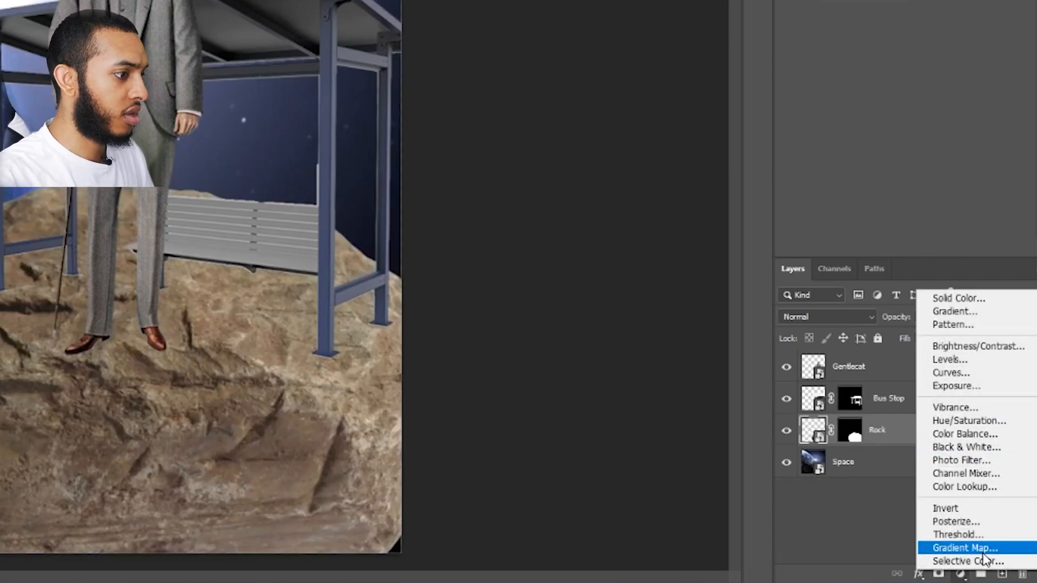
{"action": "left_click", "coordinate": [980, 548]}
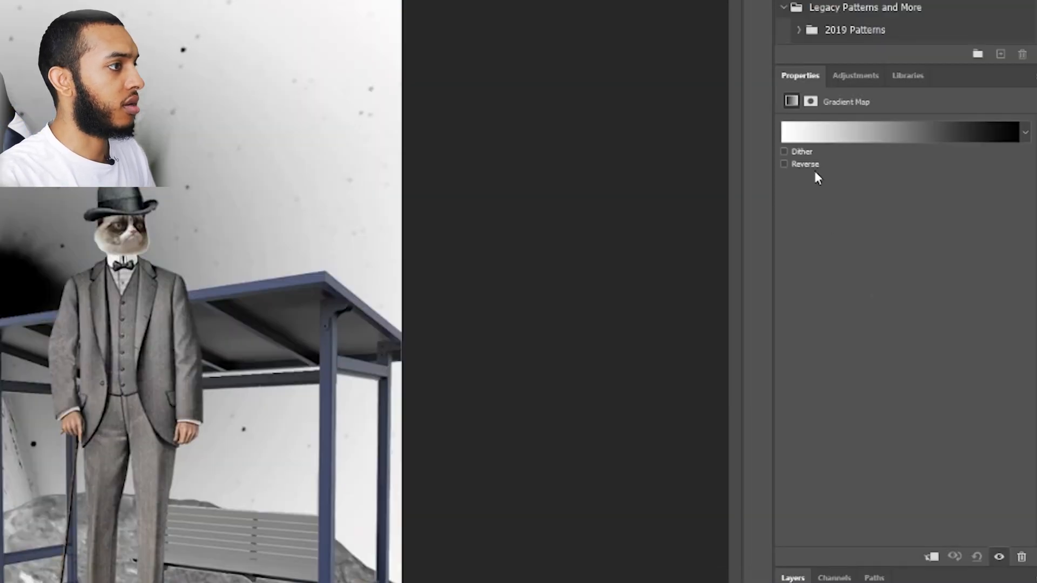
- Apply the Foreground to Transparent preset from the Basics gradients to the gradient map above the rock
{"action": "left_click", "coordinate": [836, 134]}
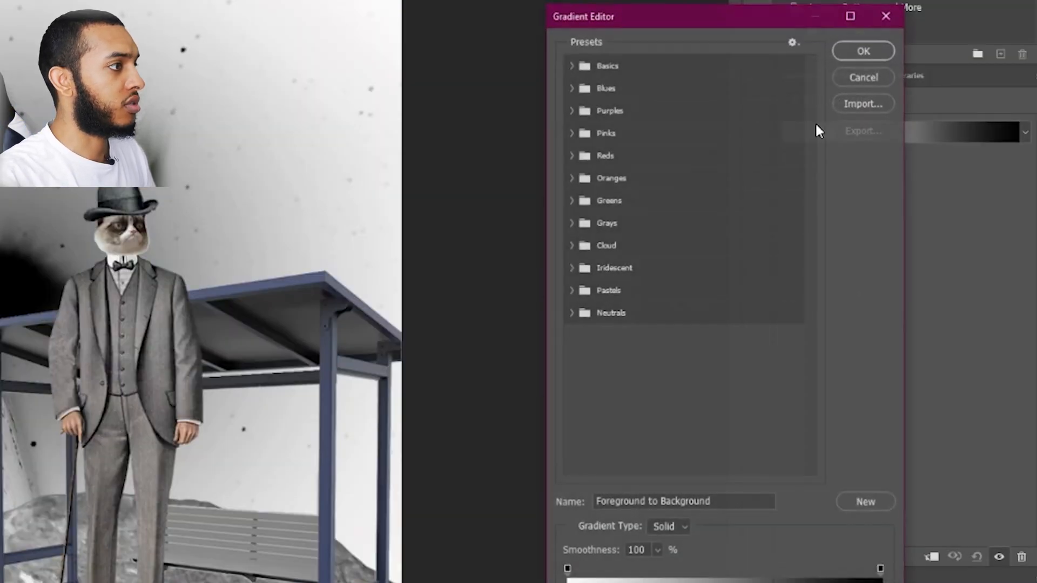
{"action": "left_click", "coordinate": [575, 66]}
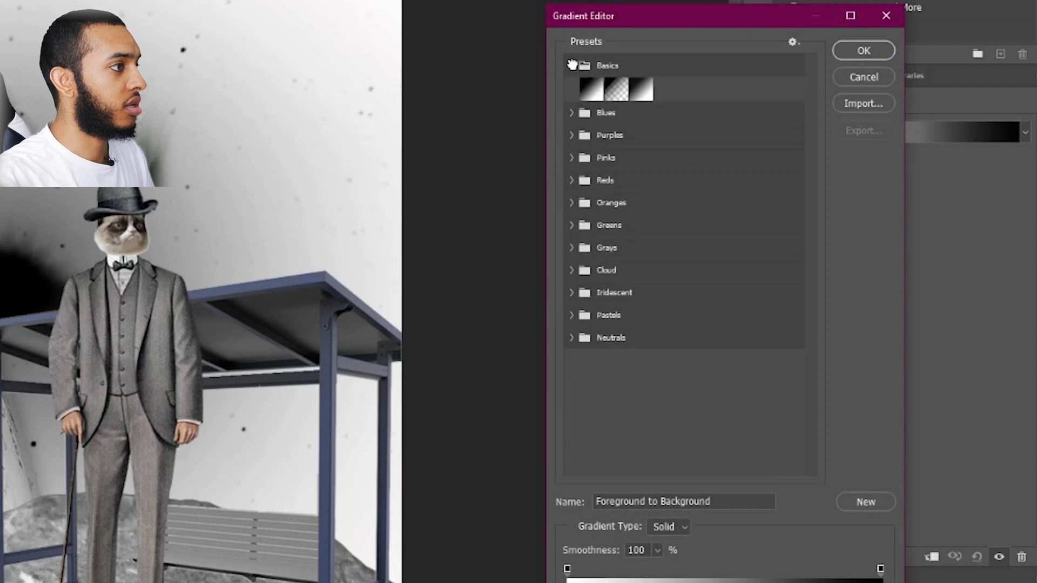
{"action": "left_click", "coordinate": [612, 91]}
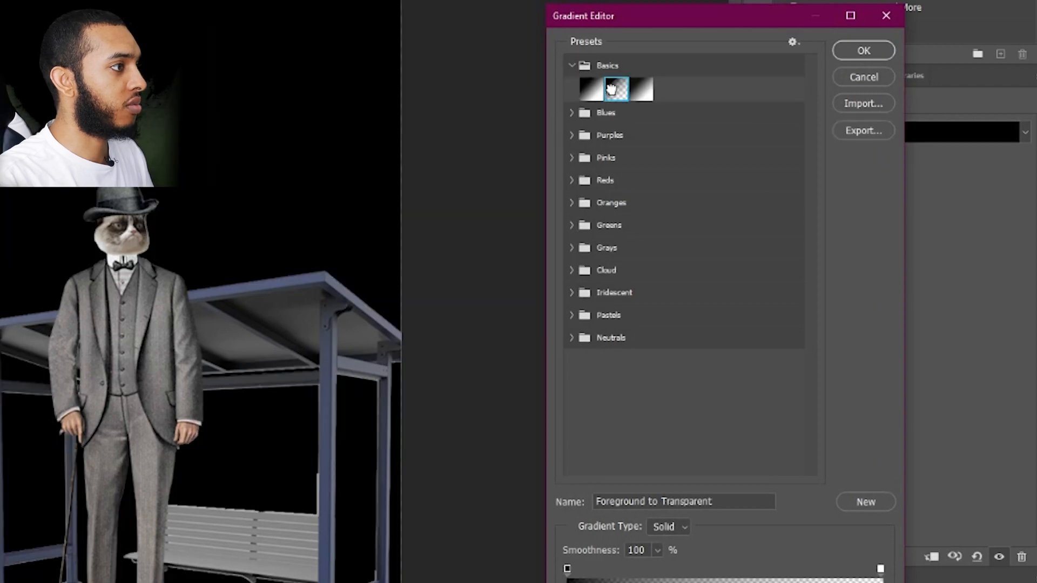
{"action": "left_click", "coordinate": [845, 47]}
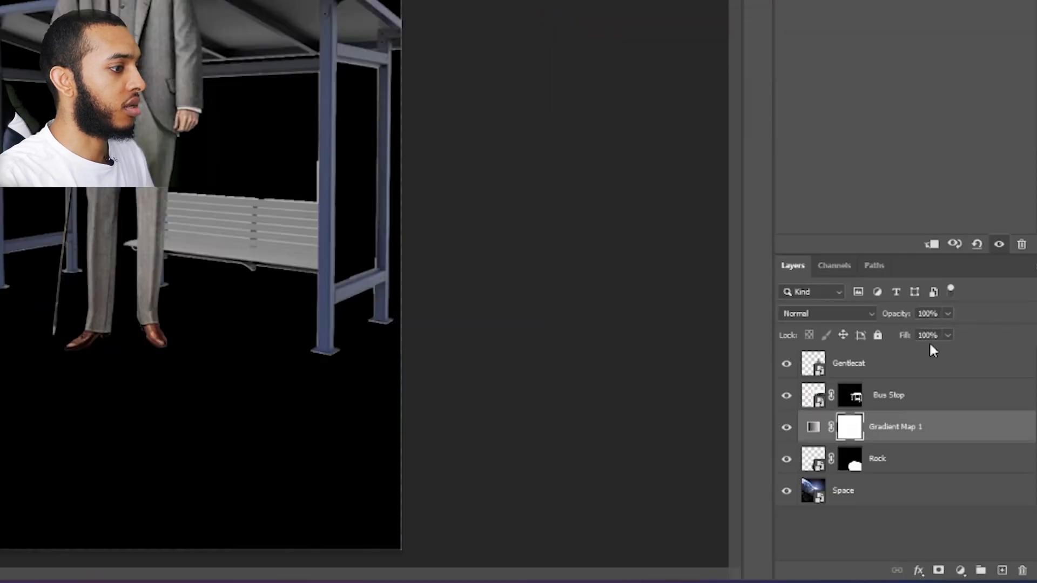
- Clip the gradient map to the Rock layer so that only the rock is affected
{"action": "right_click", "coordinate": [972, 434]}
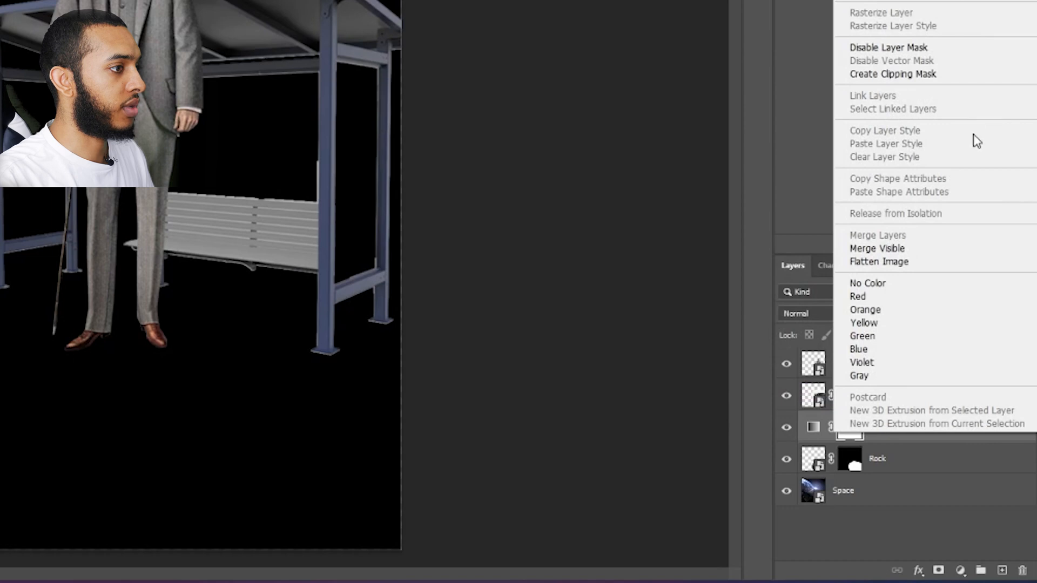
{"action": "left_click", "coordinate": [975, 73]}
{"action": "left_click", "coordinate": [953, 173]}
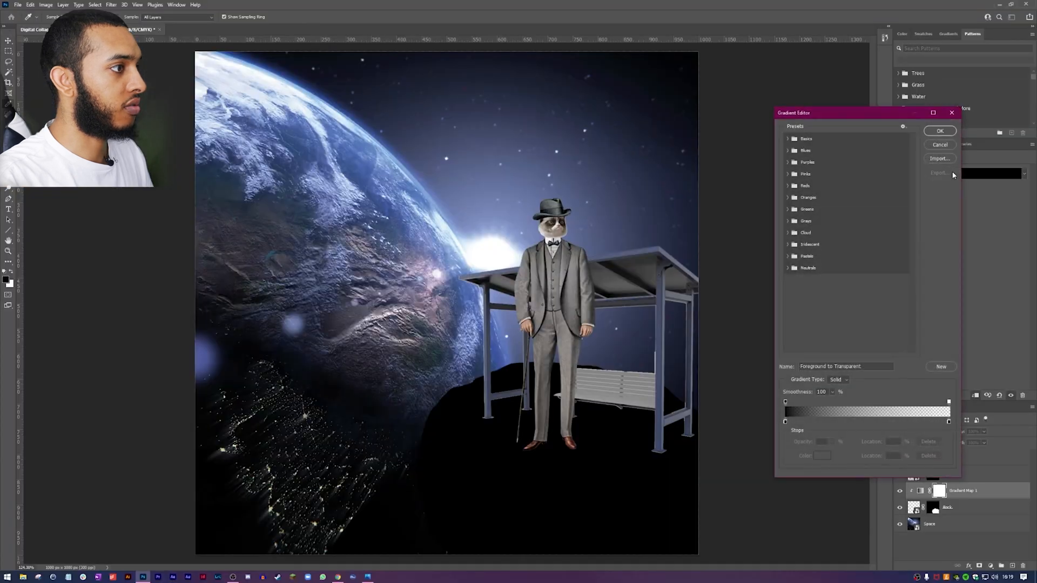
{"action": "left_click", "coordinate": [940, 145]}
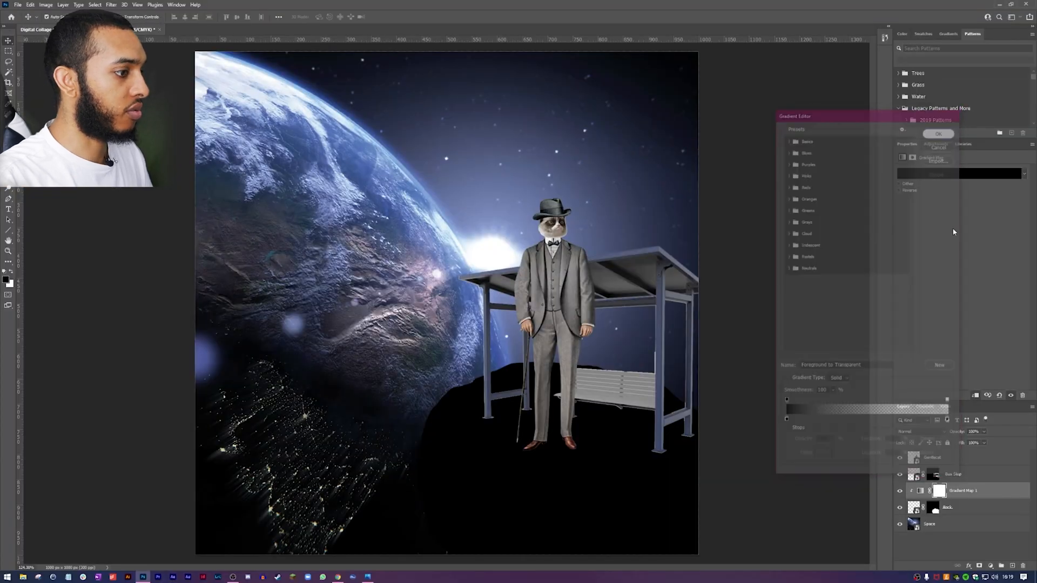
- Add a second mask to the gradient map, and brush black over the rock's upper surface on its layer mask
{"action": "left_click", "coordinate": [979, 566]}
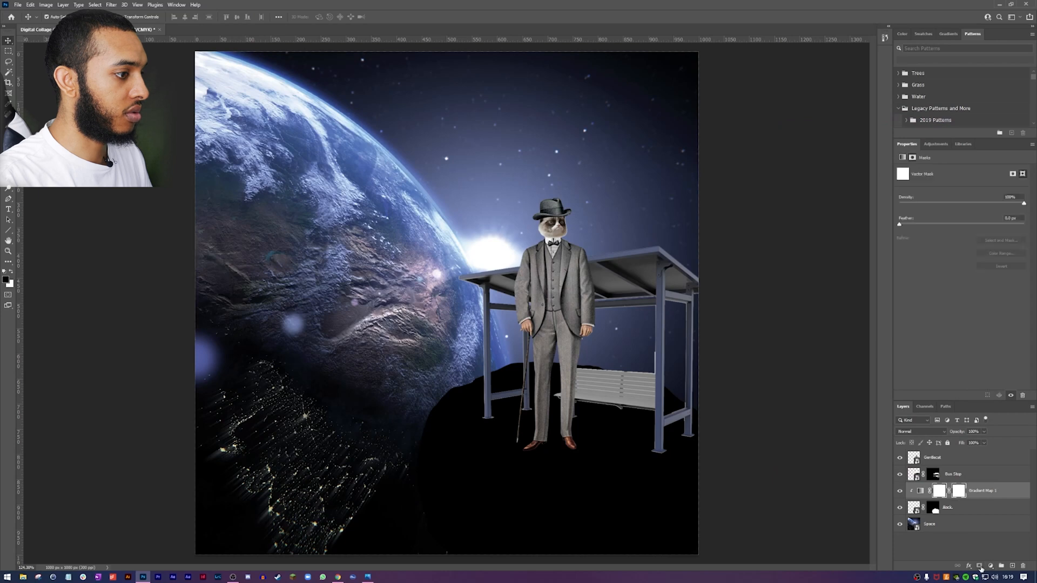
{"action": "key", "text": "b"}
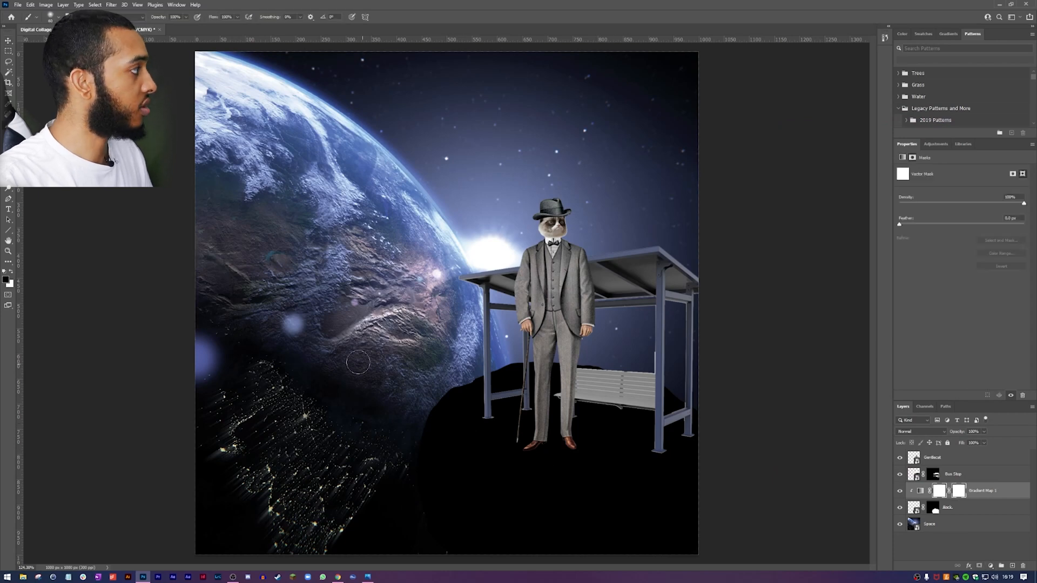
{"action": "mouse_move", "coordinate": [522, 399]}
{"action": "left_mouse_down"}
{"action": "mouse_move", "coordinate": [579, 412]}
{"action": "mouse_move", "coordinate": [518, 395]}
{"action": "mouse_move", "coordinate": [643, 399]}
{"action": "mouse_move", "coordinate": [695, 420]}
{"action": "mouse_move", "coordinate": [438, 401]}
{"action": "mouse_move", "coordinate": [556, 430]}
{"action": "mouse_move", "coordinate": [468, 406]}
{"action": "left_mouse_up"}
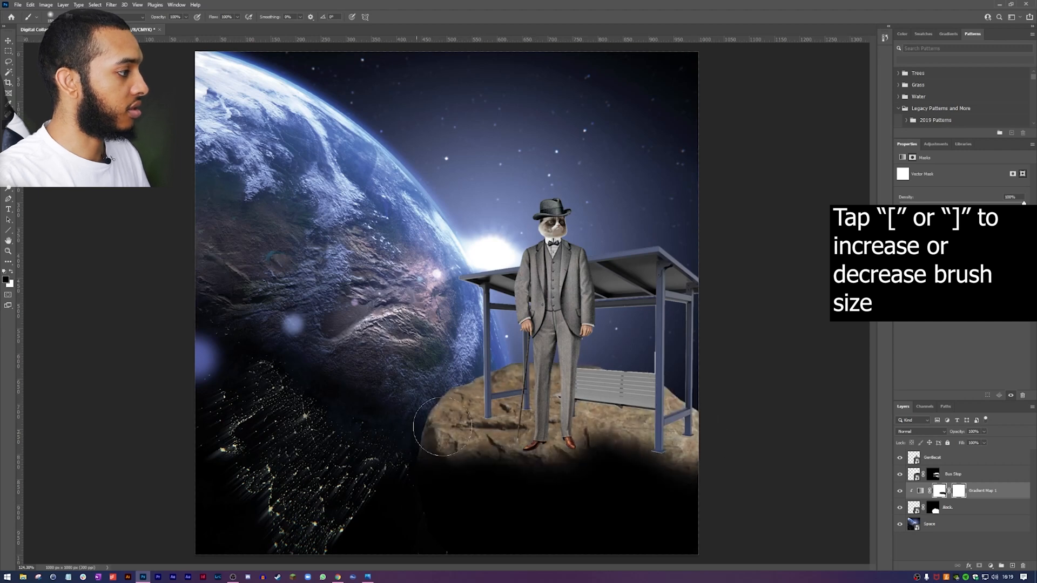
- Lower the rock's gradient map opacity to 77%
{"action": "left_click", "coordinate": [1008, 496]}
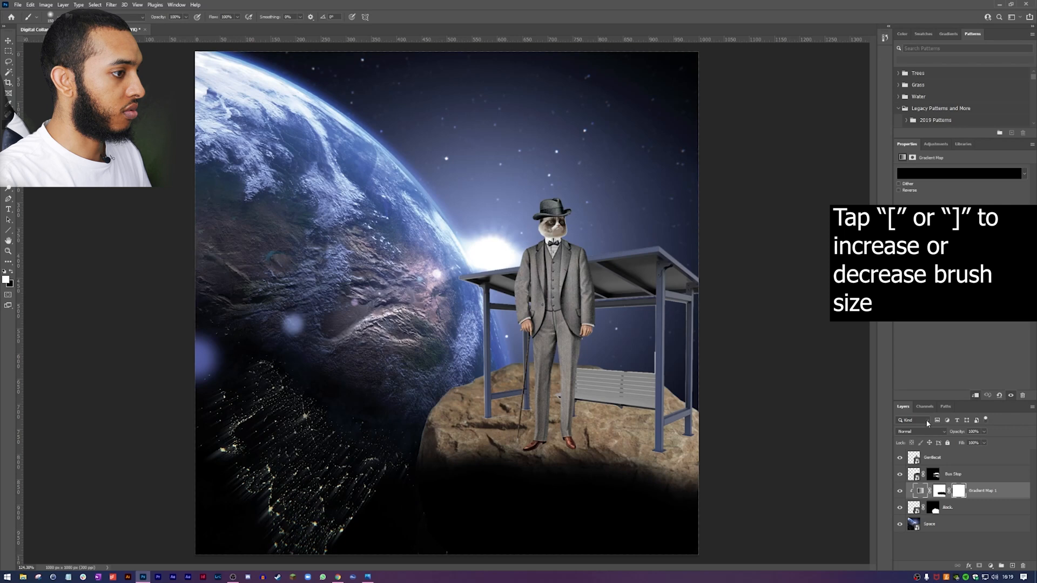
{"action": "left_click", "coordinate": [984, 431]}
{"action": "left_click_drag", "start_coordinate": [979, 442], "coordinate": [971, 442]}
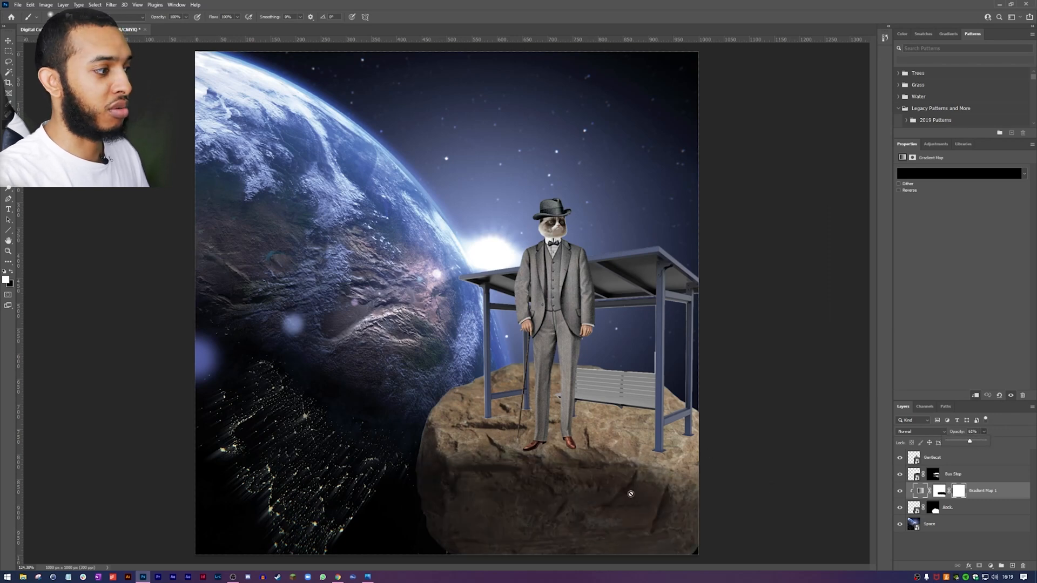
{"action": "left_click_drag", "start_coordinate": [979, 442], "coordinate": [986, 442]}
{"action": "left_click", "coordinate": [1009, 434]}
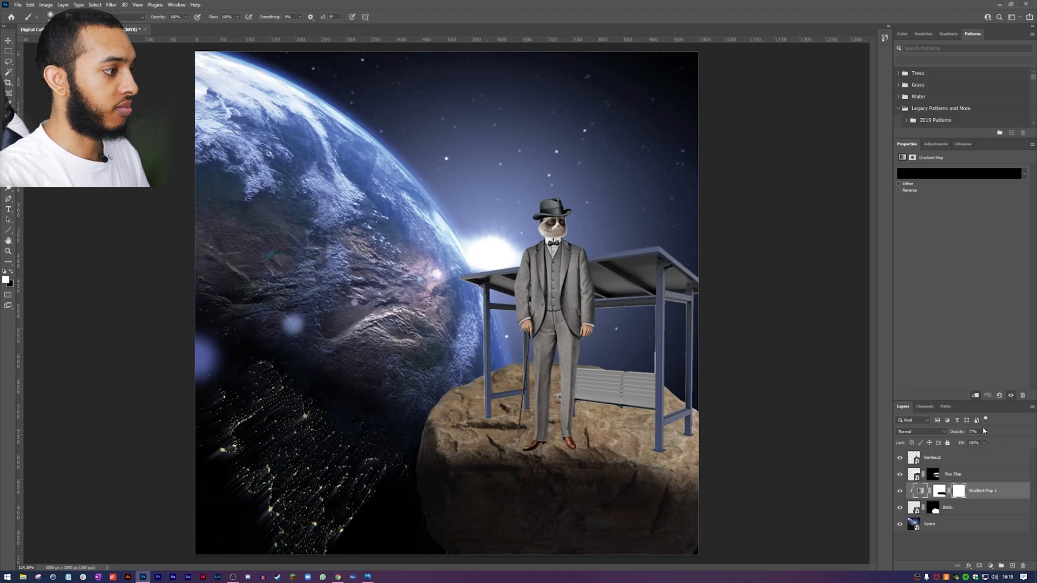
- Touch up the gradient map's layer mask along the rock's lower right side with black, and restore the shading there with white
{"action": "left_click", "coordinate": [954, 491]}
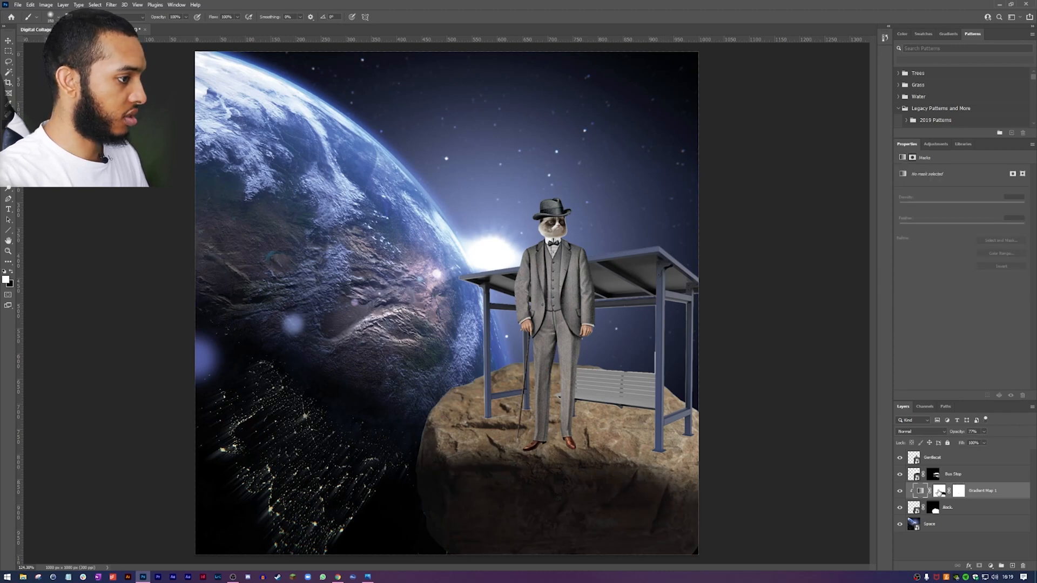
{"action": "left_click", "coordinate": [939, 491]}
{"action": "key", "text": "x"}
{"action": "left_click_drag", "start_coordinate": [695, 498], "coordinate": [680, 496]}
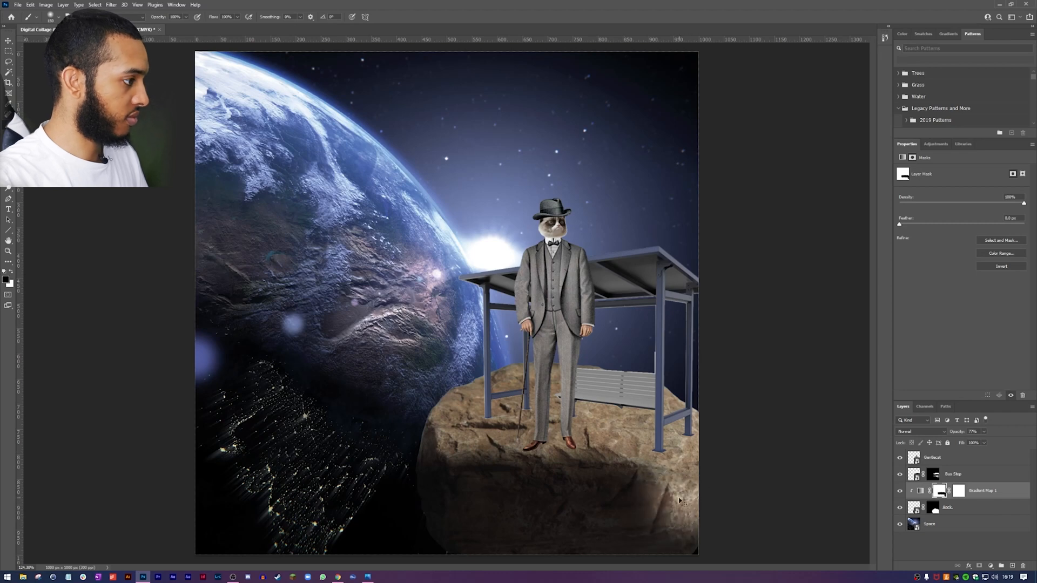
{"action": "key", "text": "x"}
{"action": "mouse_move", "coordinate": [697, 494]}
{"action": "left_mouse_down"}
{"action": "mouse_move", "coordinate": [674, 523]}
{"action": "mouse_move", "coordinate": [689, 541]}
{"action": "left_mouse_up"}
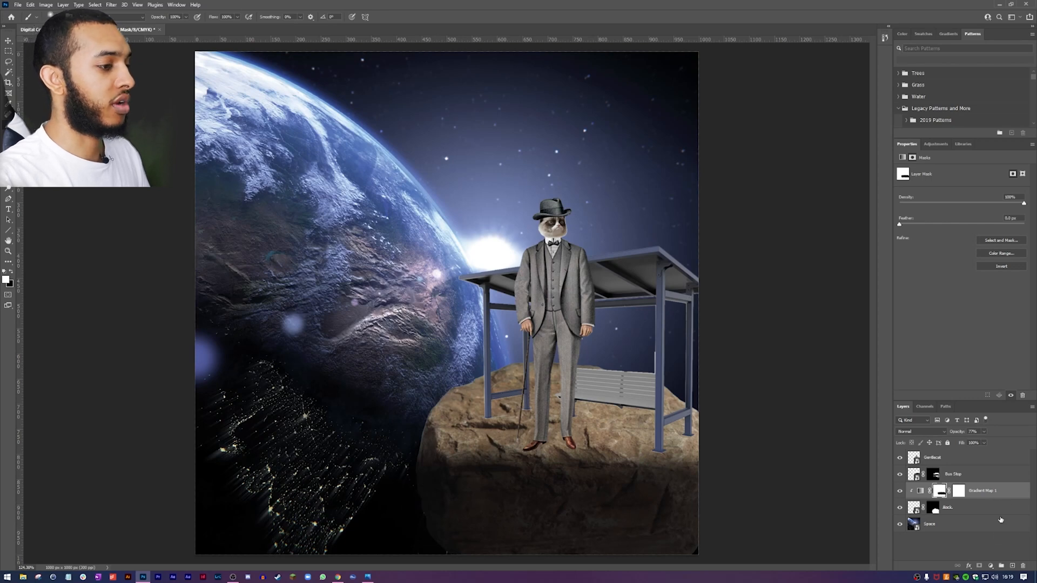
- Add a Hue/Saturation adjustment clipped to the rock, with Lightness about -26, Saturation about -47 and the hue shifted to a reddish purple
{"action": "left_click", "coordinate": [990, 565]}
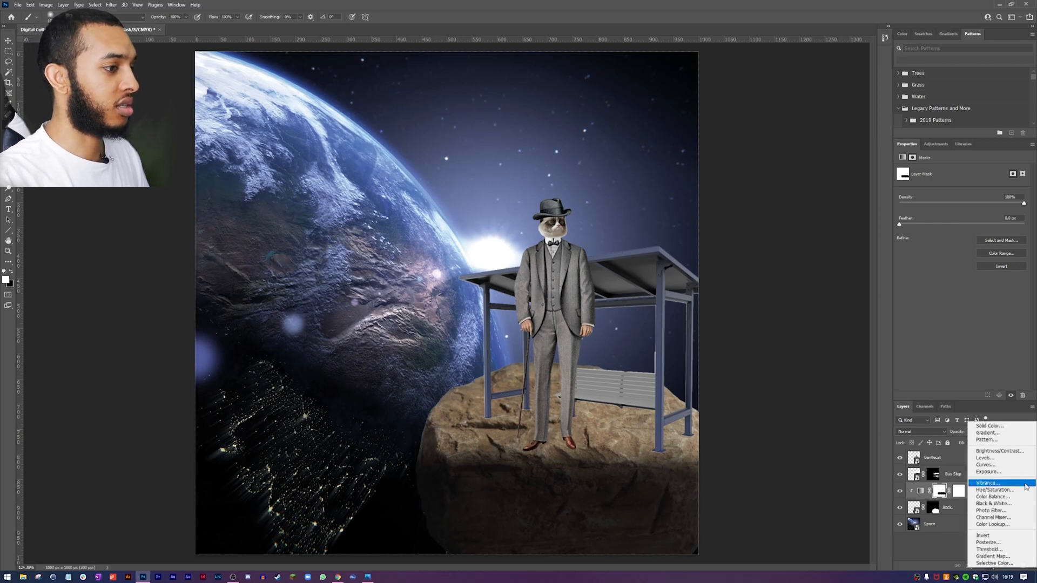
{"action": "left_click", "coordinate": [995, 490]}
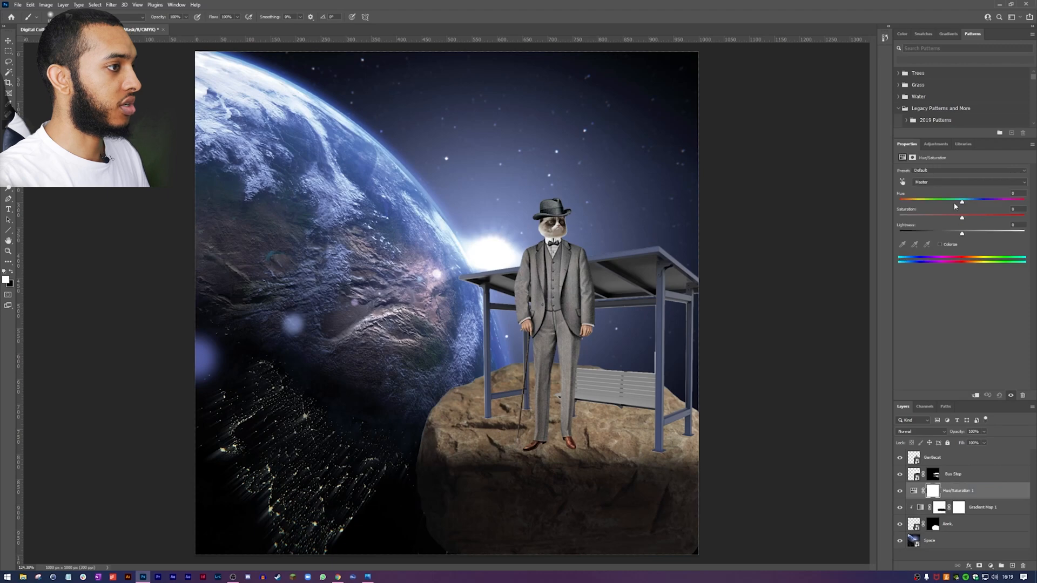
{"action": "left_click_drag", "start_coordinate": [960, 236], "coordinate": [946, 236]}
{"action": "left_click", "coordinate": [975, 395]}
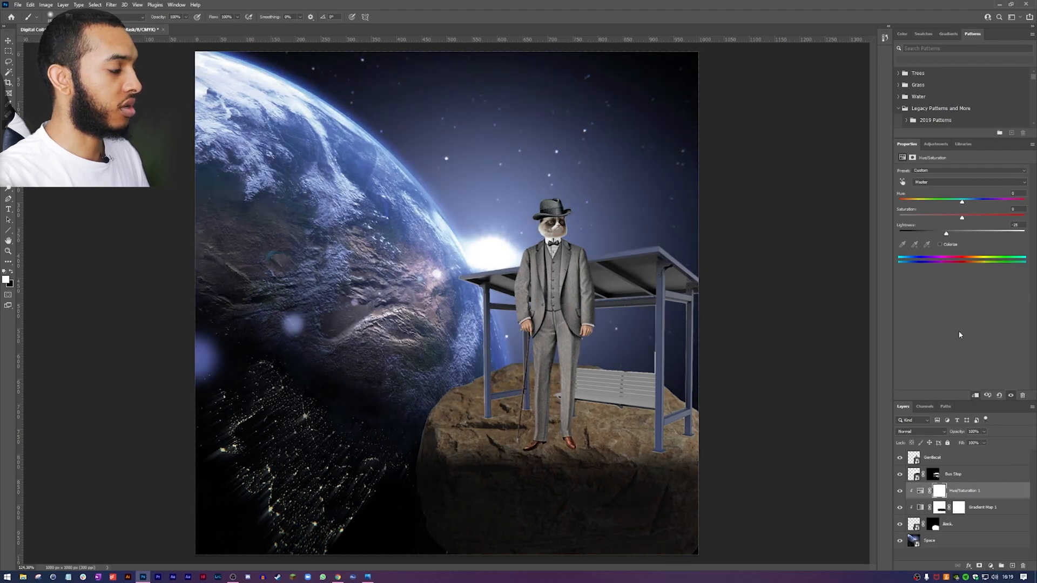
{"action": "mouse_move", "coordinate": [960, 217]}
{"action": "left_mouse_down"}
{"action": "mouse_move", "coordinate": [974, 219]}
{"action": "mouse_move", "coordinate": [923, 215]}
{"action": "mouse_move", "coordinate": [940, 218]}
{"action": "left_mouse_up"}
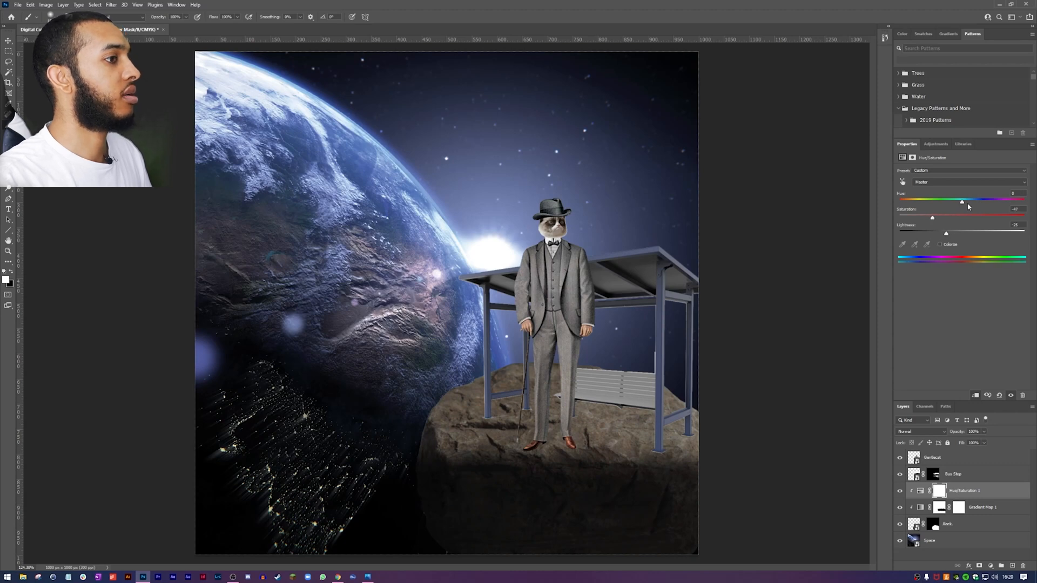
{"action": "left_click_drag", "start_coordinate": [962, 201], "coordinate": [934, 203]}
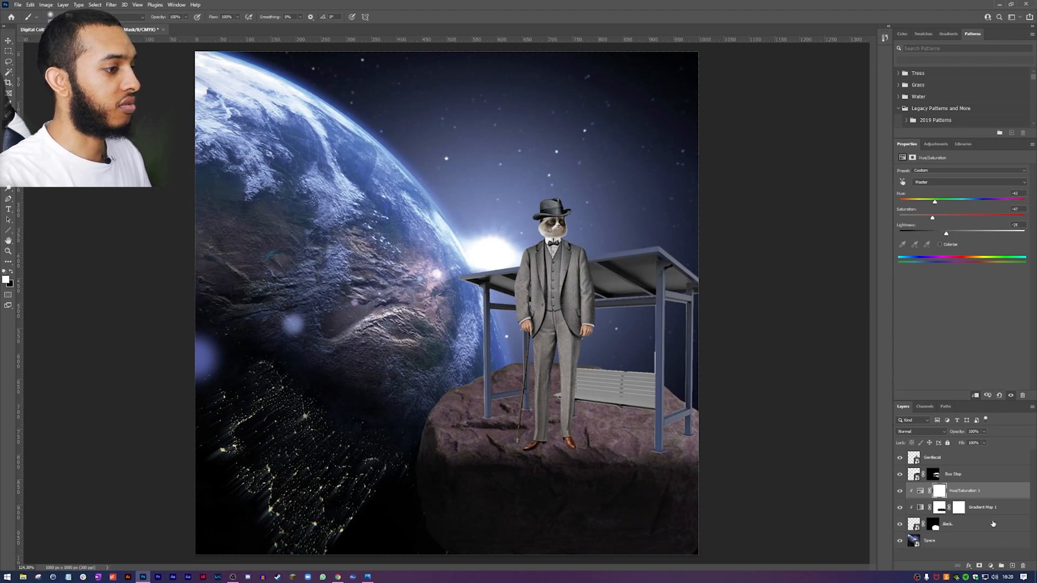
- Group the Rock layer with its Hue/Saturation and Gradient Map adjustments, and name the group Rock
{"action": "left_click", "coordinate": [993, 523], "text": "shift"}
{"action": "key", "text": "ctrl+g"}
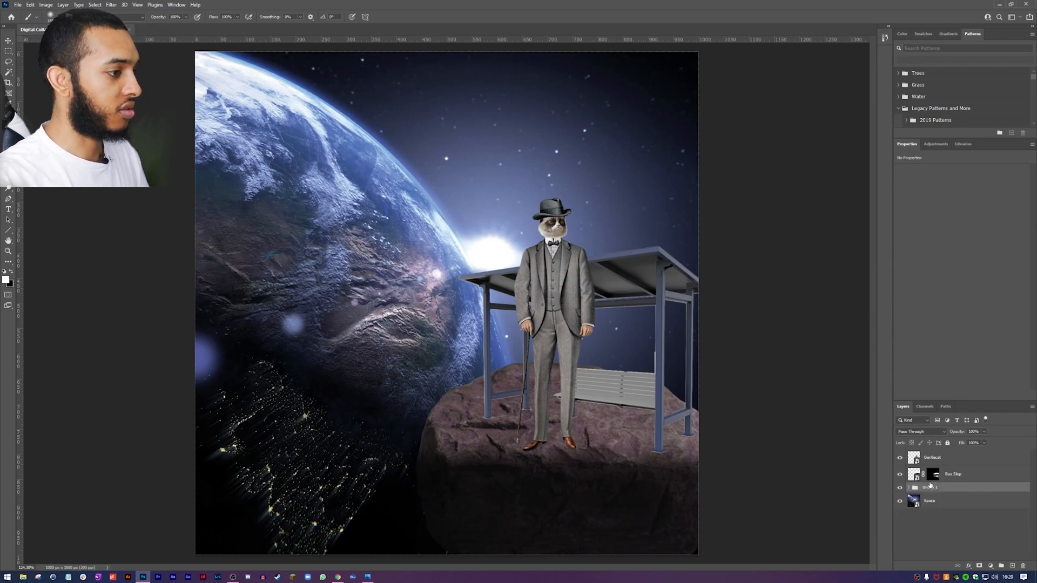
{"action": "double_click", "coordinate": [927, 487]}
{"action": "type", "text": "Rock"}
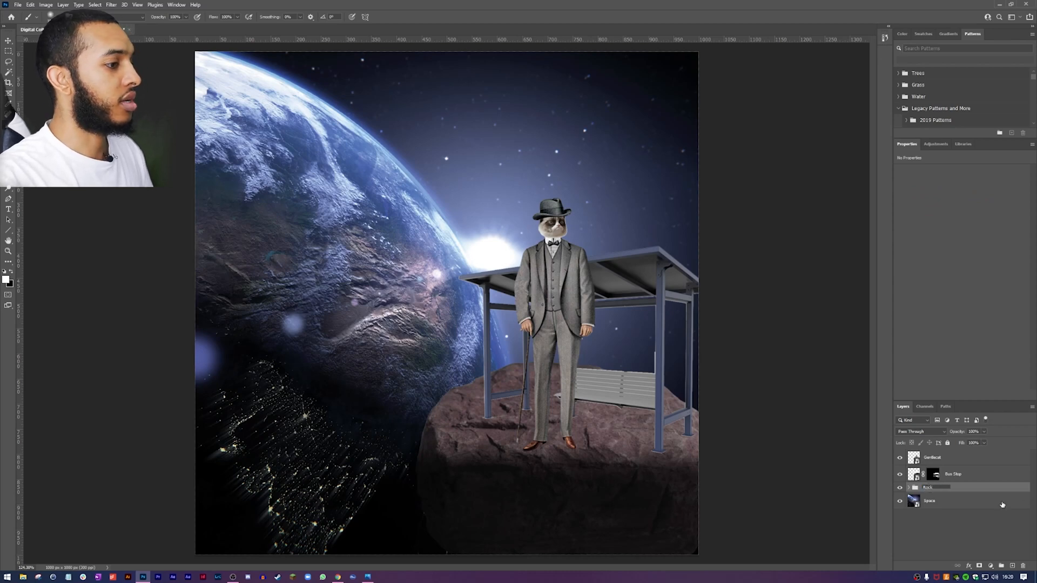
{"action": "left_click", "coordinate": [1009, 534]}
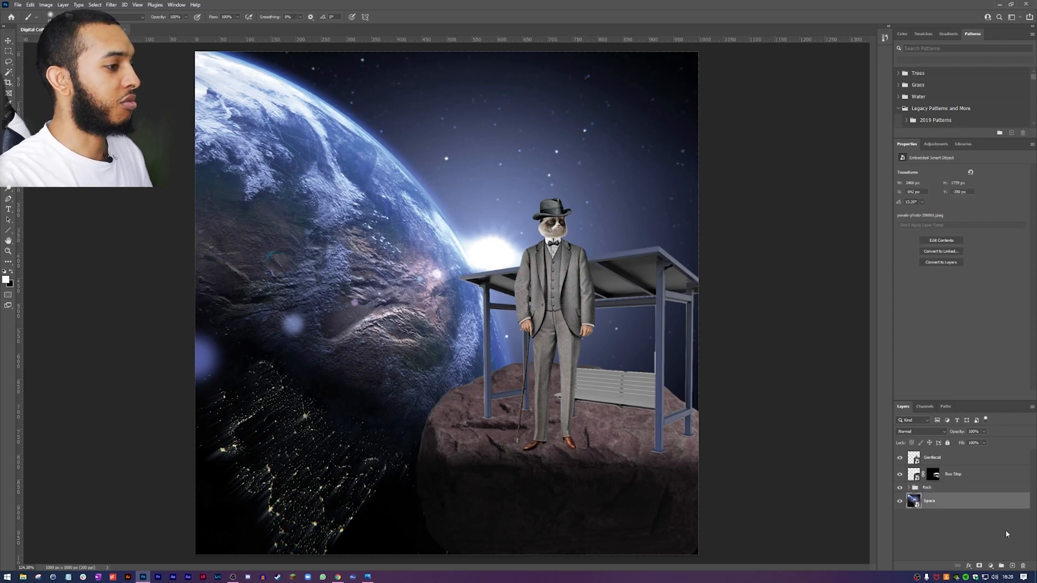
- Add a Gradient Map adjustment clipped to the Bus Stop layer, and open its gradient for editing
{"action": "left_click", "coordinate": [1008, 466]}
{"action": "left_click", "coordinate": [1006, 488]}
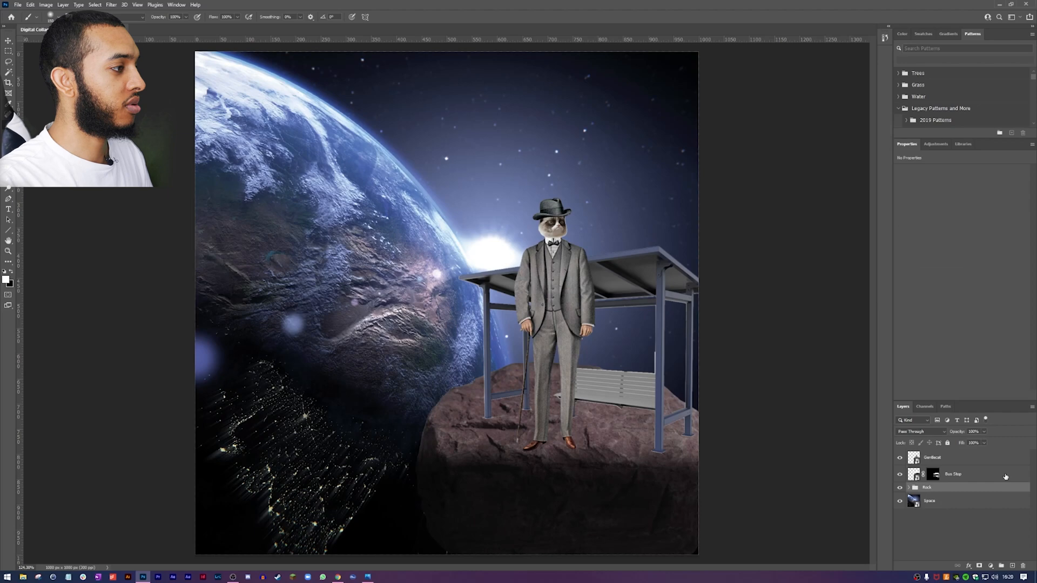
{"action": "left_click", "coordinate": [1005, 475]}
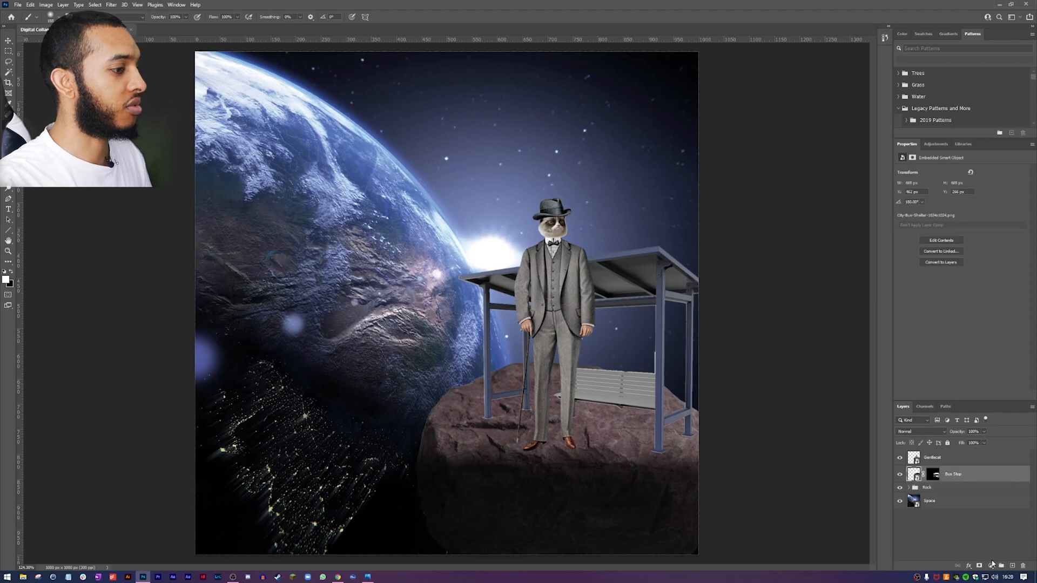
{"action": "left_click", "coordinate": [991, 565]}
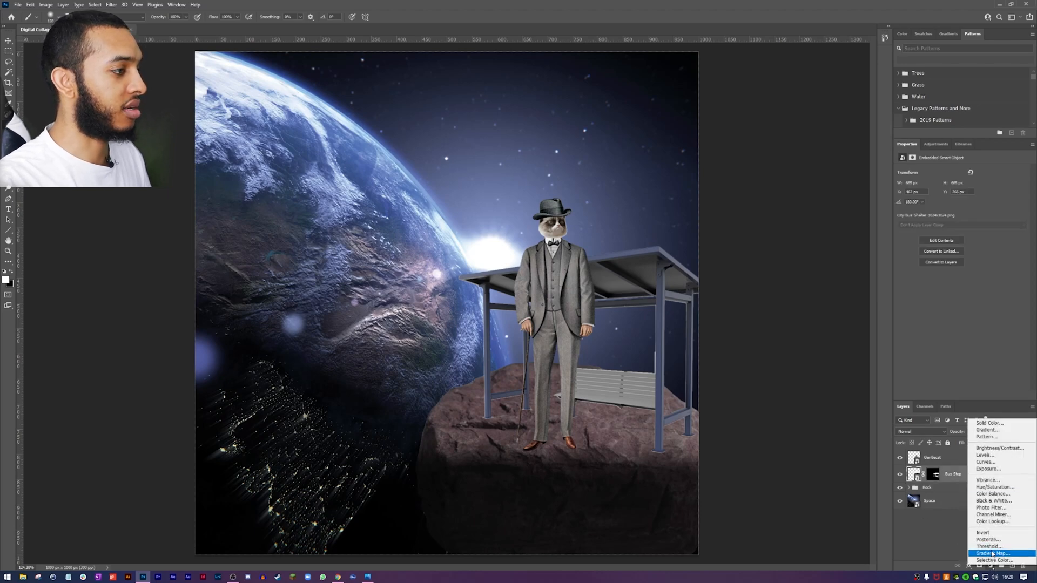
{"action": "left_click", "coordinate": [992, 554]}
{"action": "left_click", "coordinate": [976, 394]}
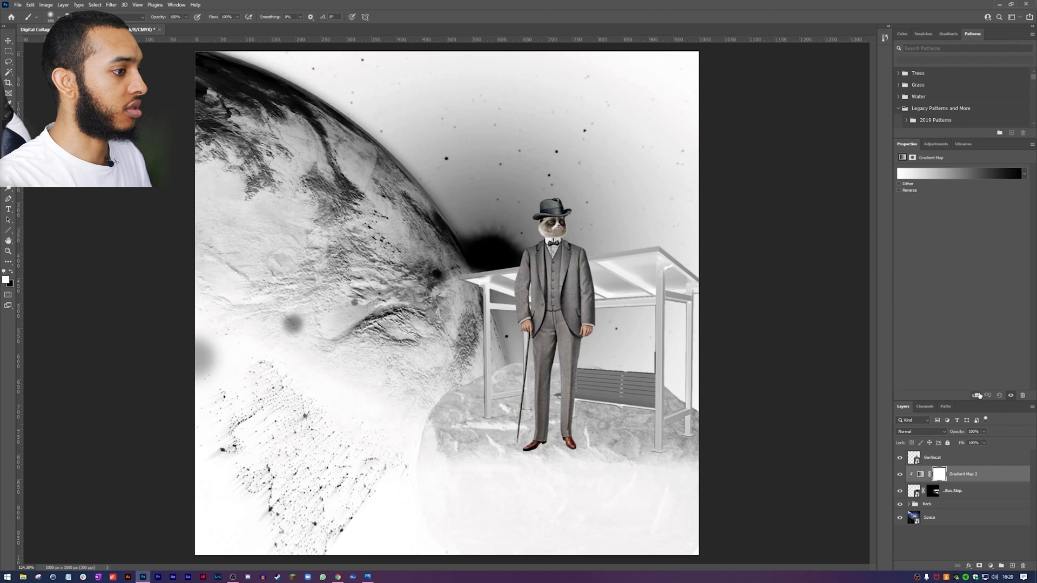
{"action": "left_click", "coordinate": [950, 177]}
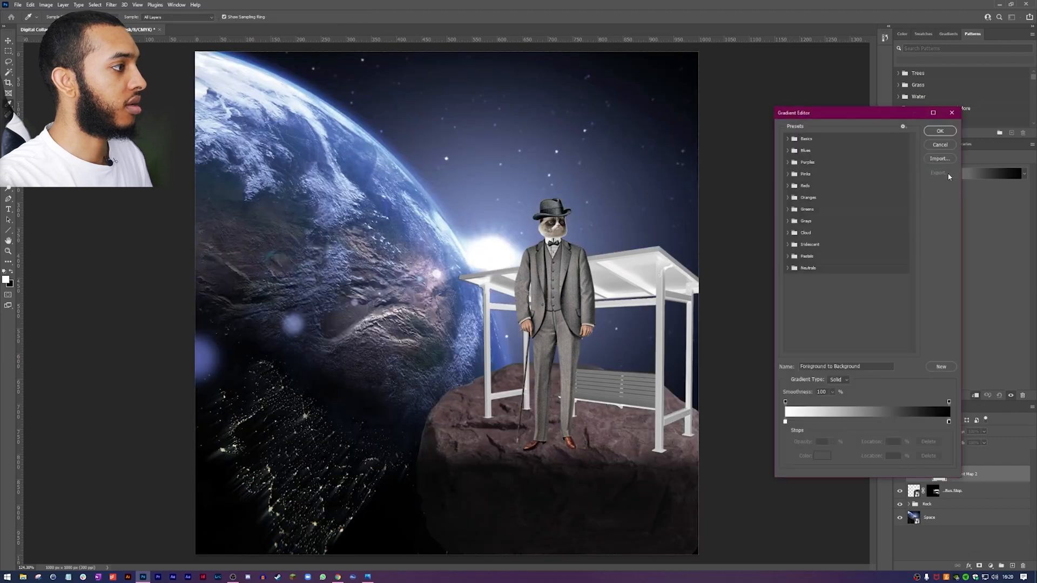
- Try several Blues presets on the bus stop's gradient map, including Blue_13 and Blue_27
{"action": "left_click", "coordinate": [788, 151]}
{"action": "left_click", "coordinate": [839, 178]}
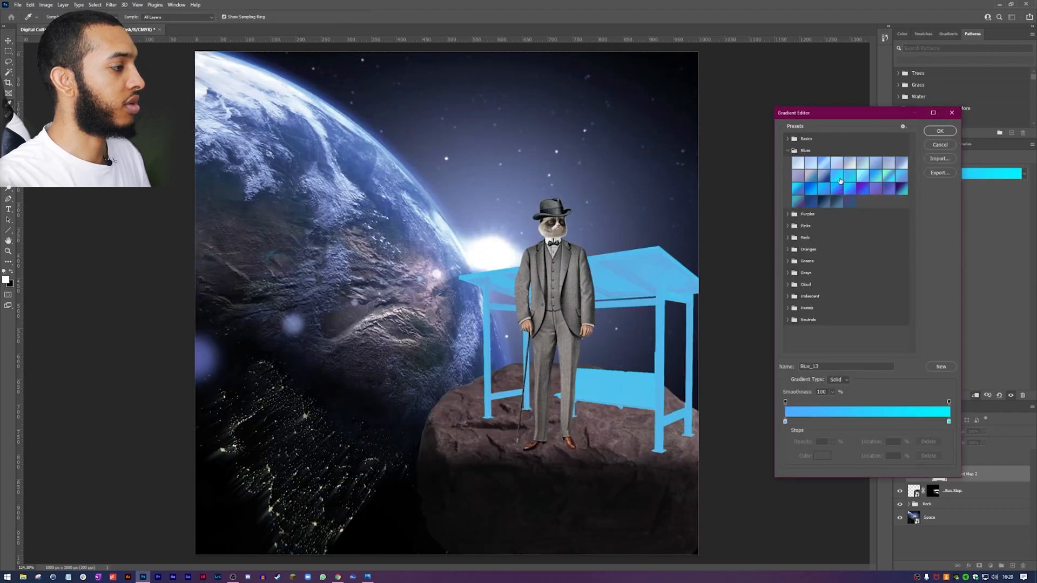
{"action": "left_click", "coordinate": [869, 175]}
{"action": "left_click", "coordinate": [875, 186]}
{"action": "left_click", "coordinate": [900, 190]}
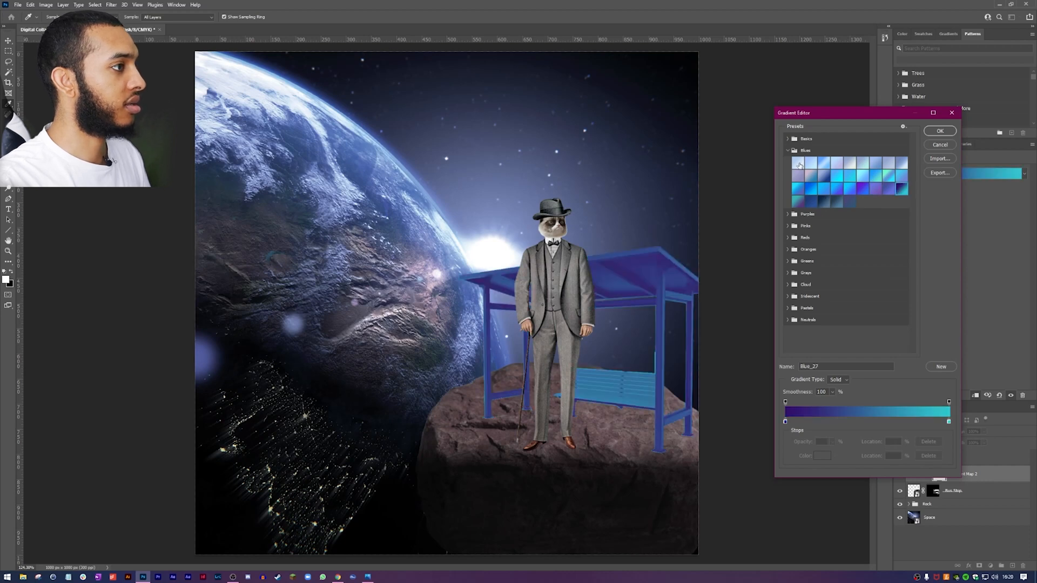
{"action": "left_click", "coordinate": [788, 152]}
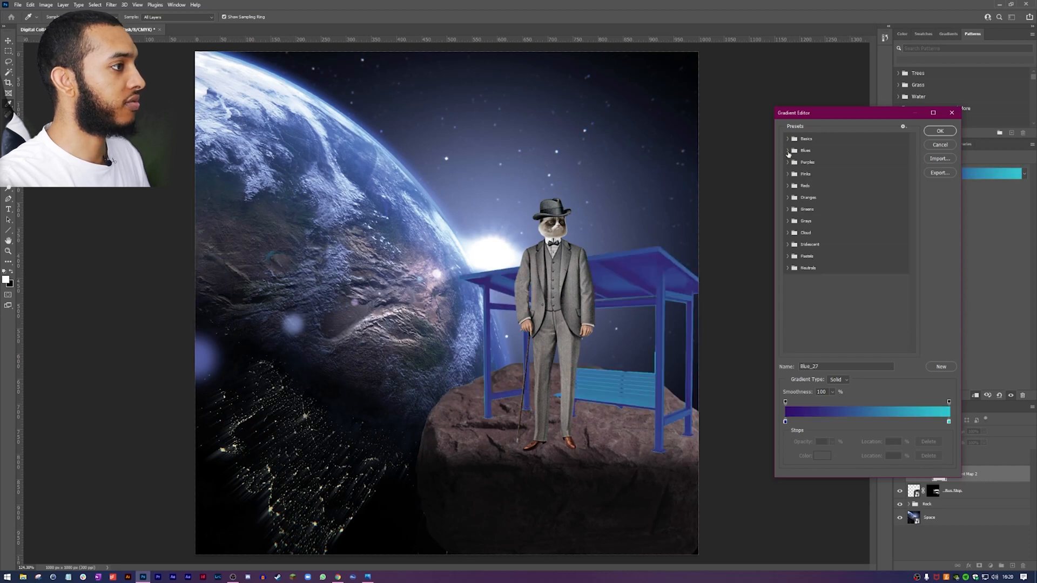
- Try Grays presets on the bus stop's gradient map, including Gray_12 and Gray_11
{"action": "left_click", "coordinate": [787, 222]}
{"action": "left_click", "coordinate": [829, 246]}
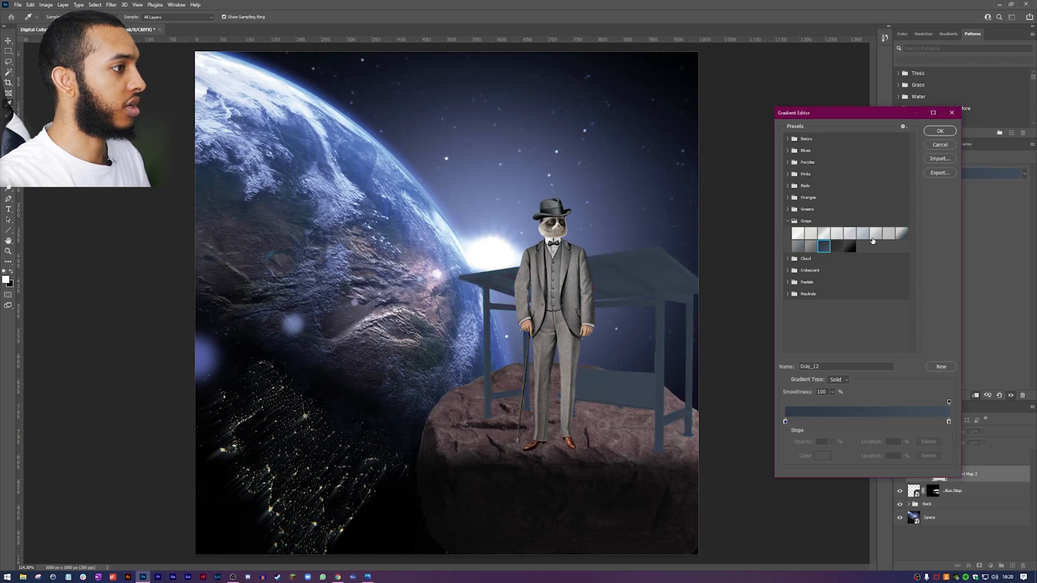
{"action": "left_click", "coordinate": [901, 234]}
{"action": "left_click", "coordinate": [808, 249]}
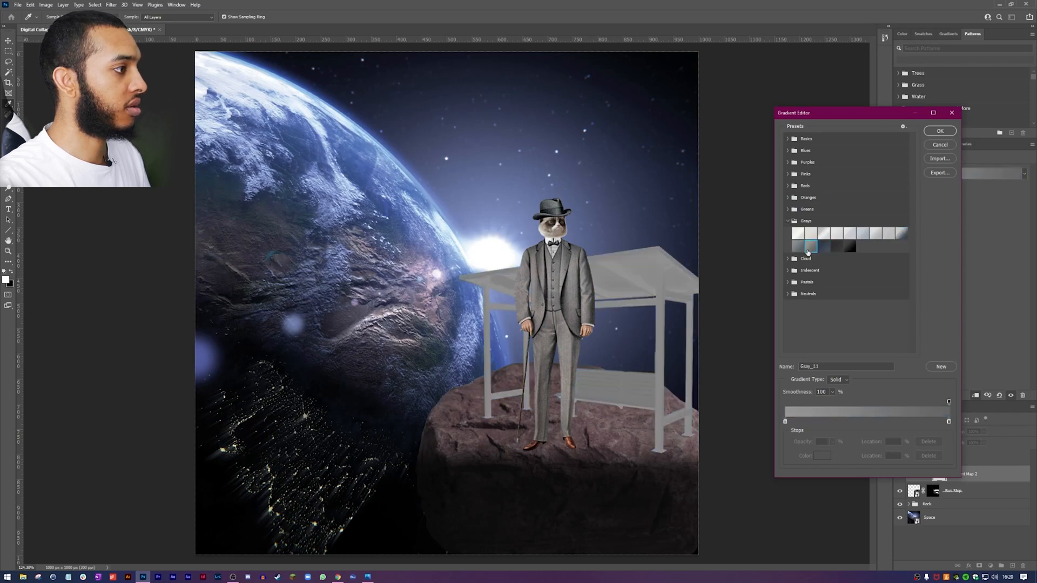
{"action": "left_click", "coordinate": [801, 247]}
{"action": "left_click", "coordinate": [810, 247]}
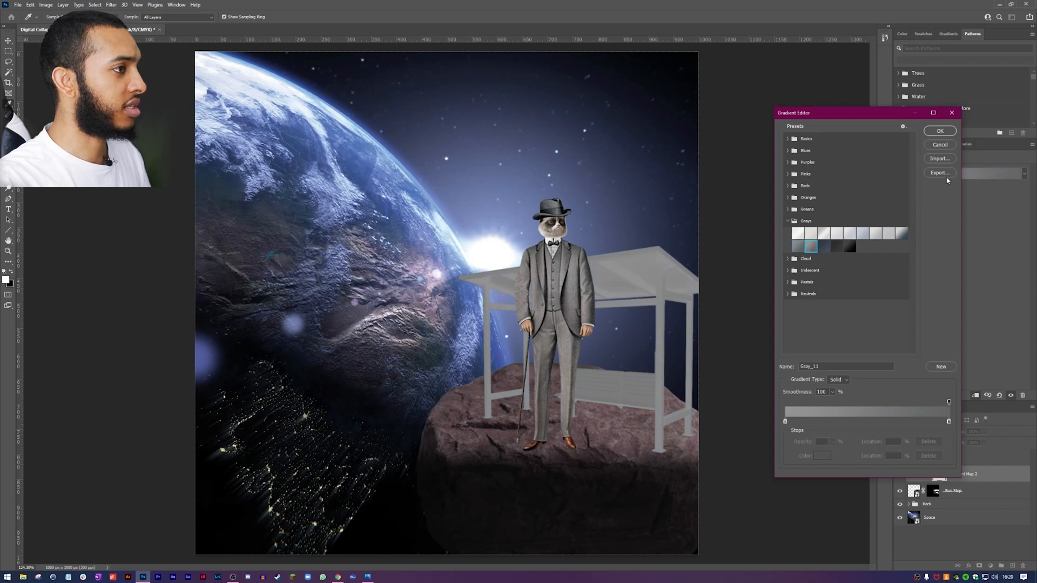
- Try Cloud presets on the bus stop's gradient map, including Cloud_07
{"action": "left_click", "coordinate": [787, 259]}
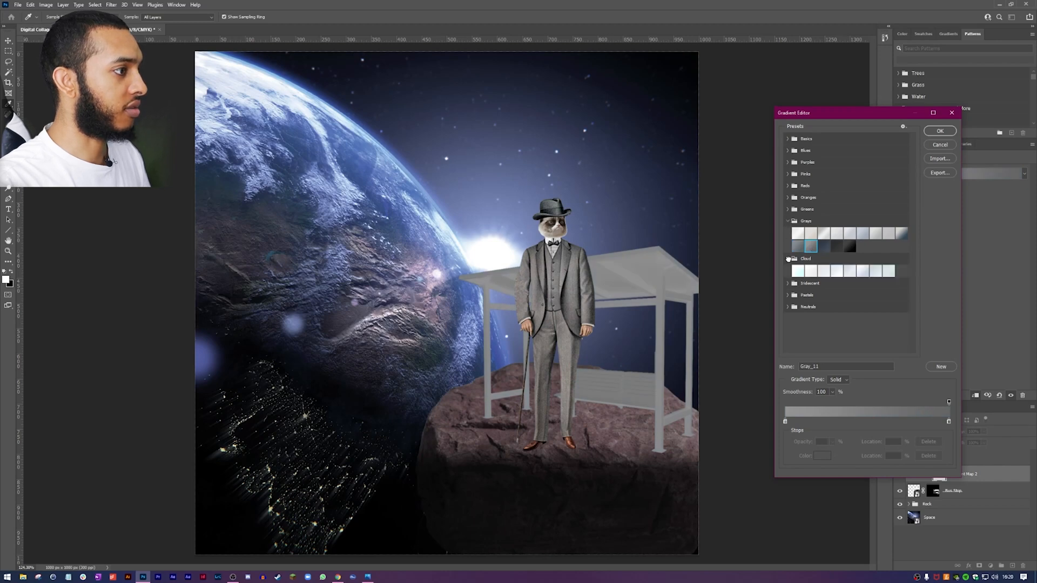
{"action": "left_click", "coordinate": [875, 271]}
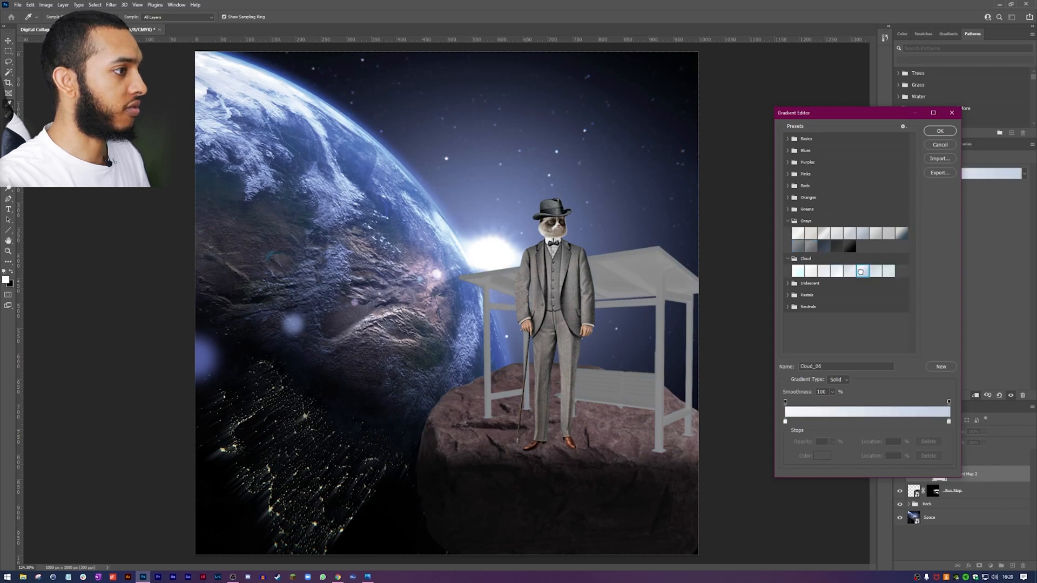
{"action": "left_click", "coordinate": [788, 258]}
{"action": "left_click", "coordinate": [788, 221]}
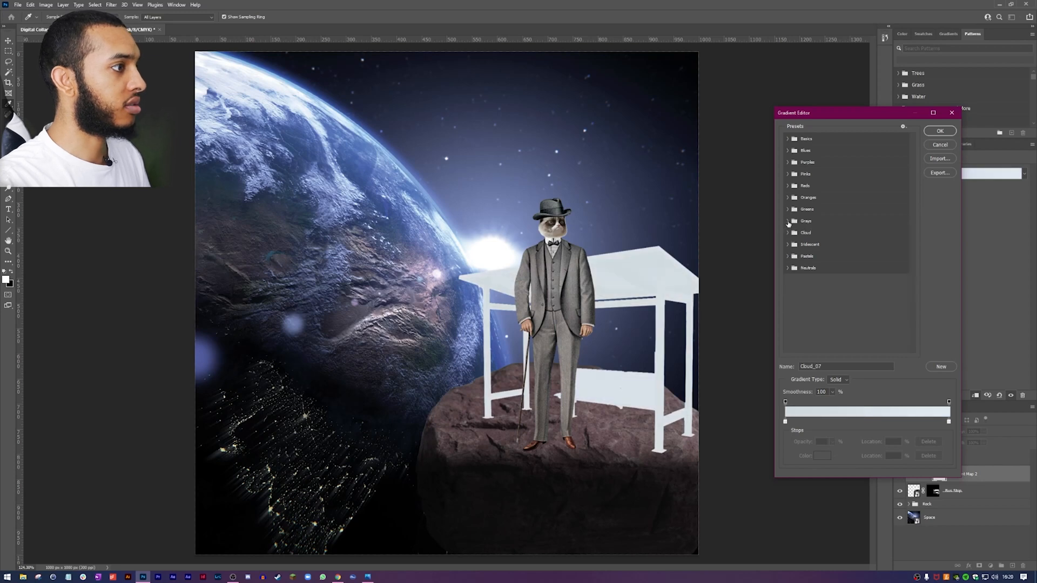
- Try the Red_05, Red_04 and Foreground to Background presets on the bus stop's gradient map
{"action": "left_click", "coordinate": [788, 186]}
{"action": "left_click", "coordinate": [850, 199]}
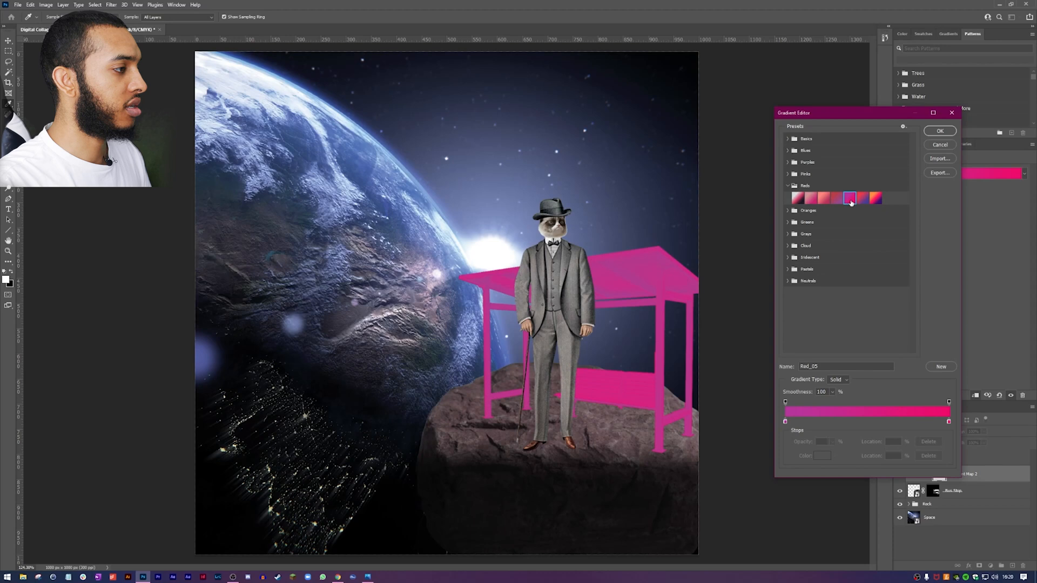
{"action": "left_click", "coordinate": [836, 199]}
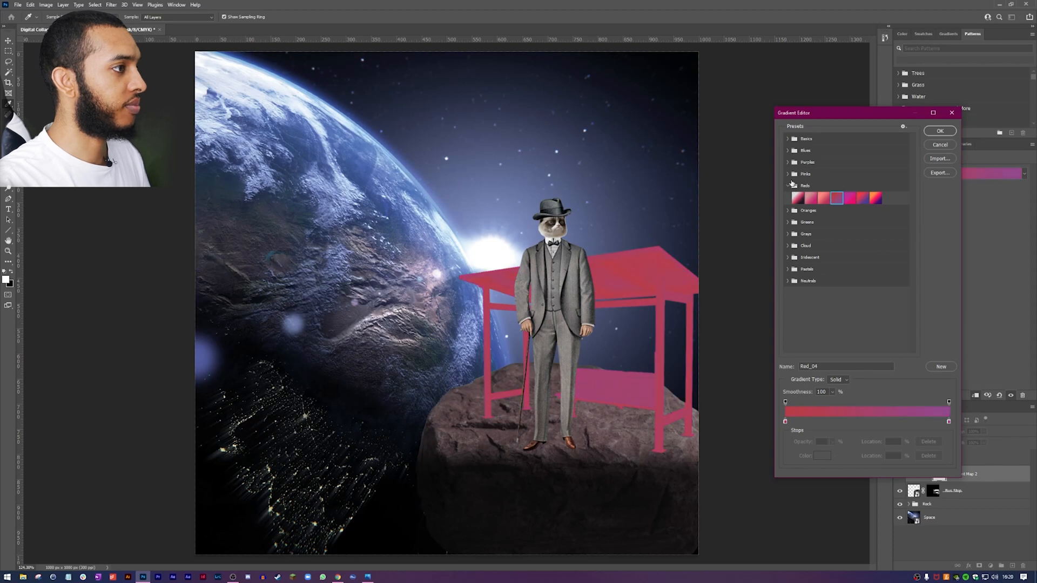
{"action": "left_click", "coordinate": [787, 184]}
{"action": "left_click", "coordinate": [787, 185]}
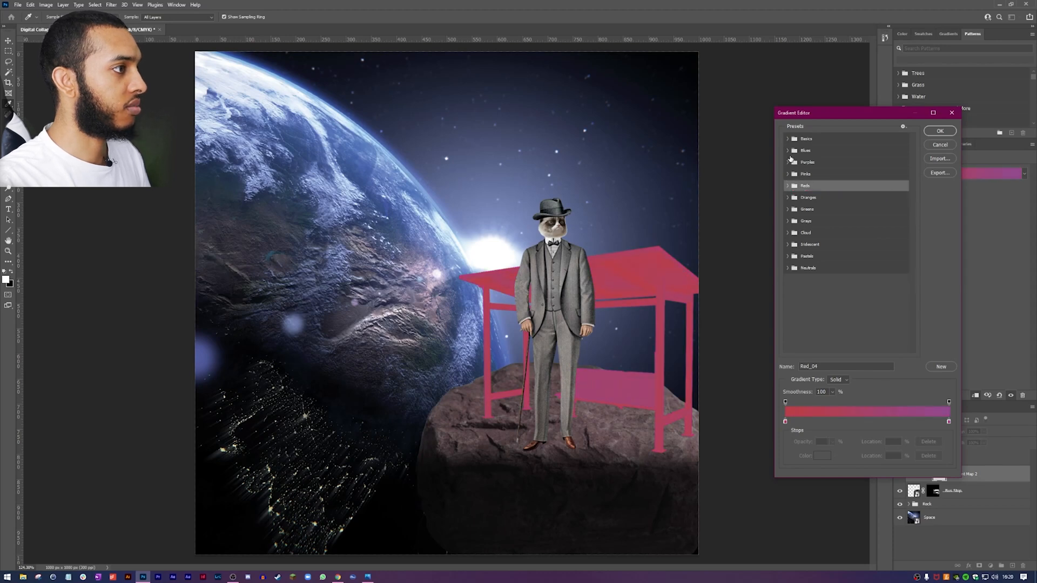
{"action": "left_click", "coordinate": [787, 139]}
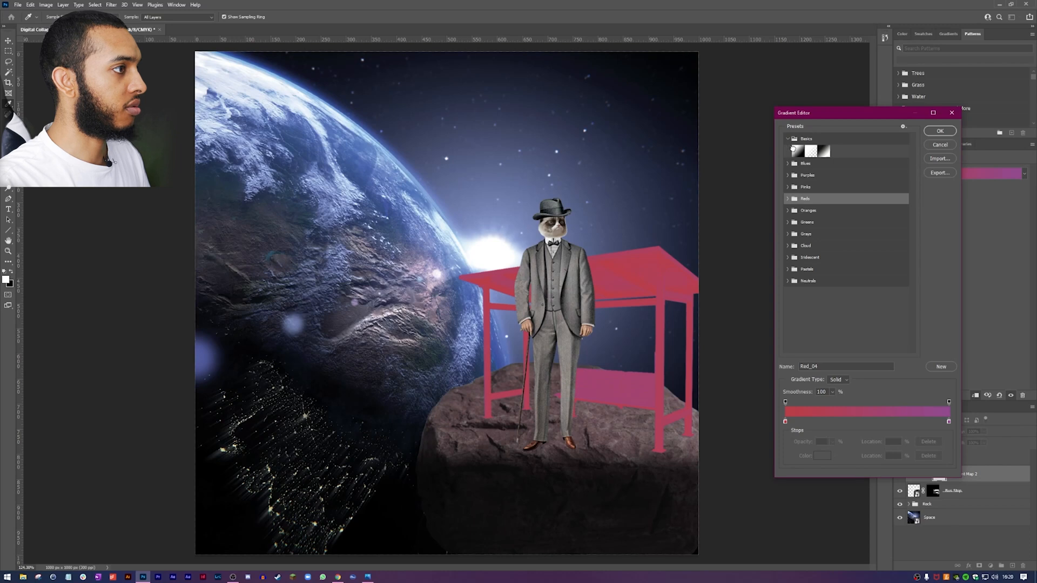
{"action": "left_click", "coordinate": [796, 152]}
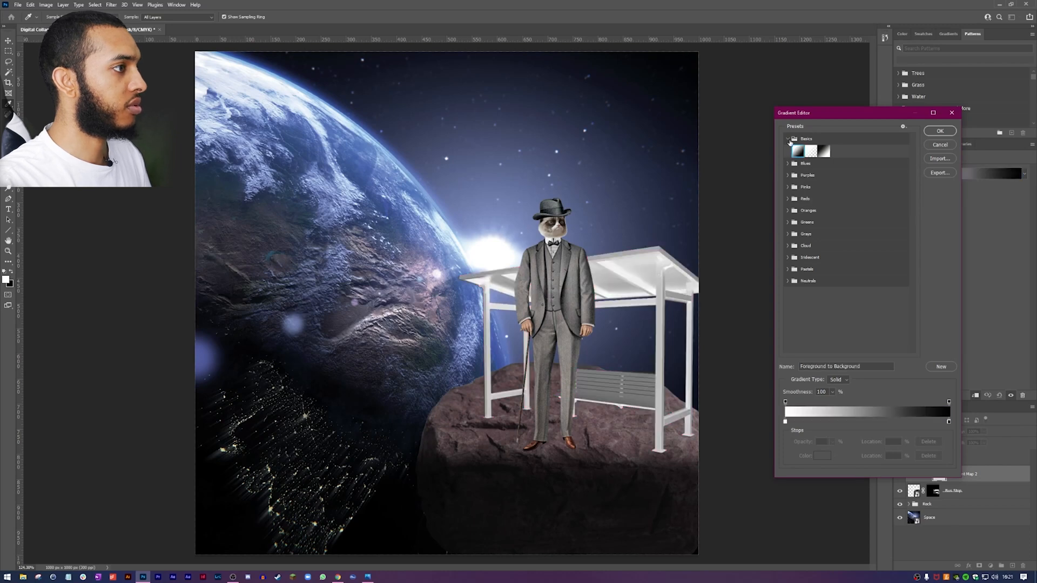
{"action": "left_click", "coordinate": [788, 139]}
- Apply the pale blue Blue_08 preset to the bus stop's gradient map and accept the gradient
{"action": "left_click", "coordinate": [789, 151]}
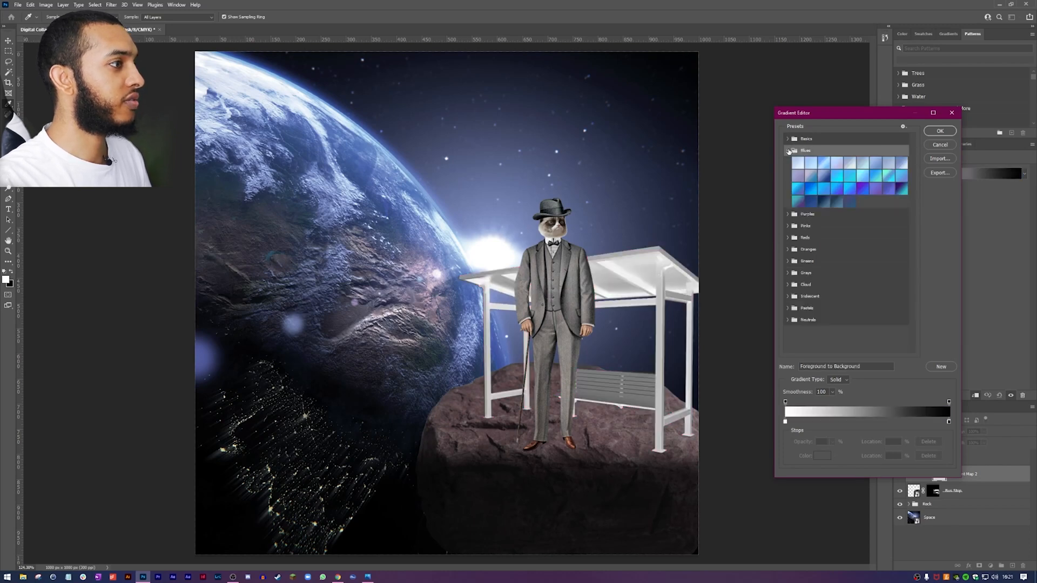
{"action": "left_click", "coordinate": [850, 174]}
{"action": "left_click", "coordinate": [880, 164]}
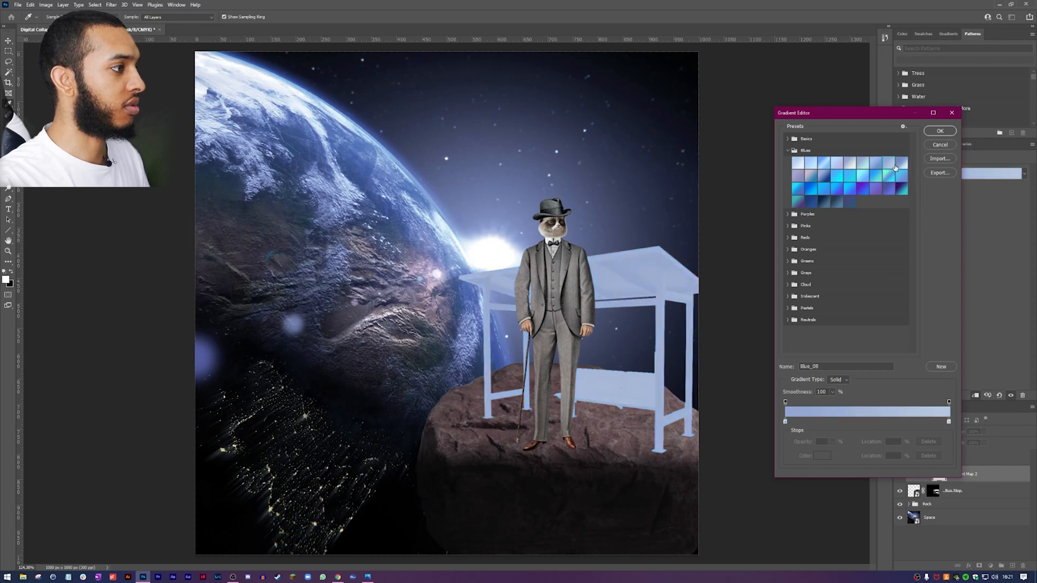
{"action": "left_click", "coordinate": [939, 131]}
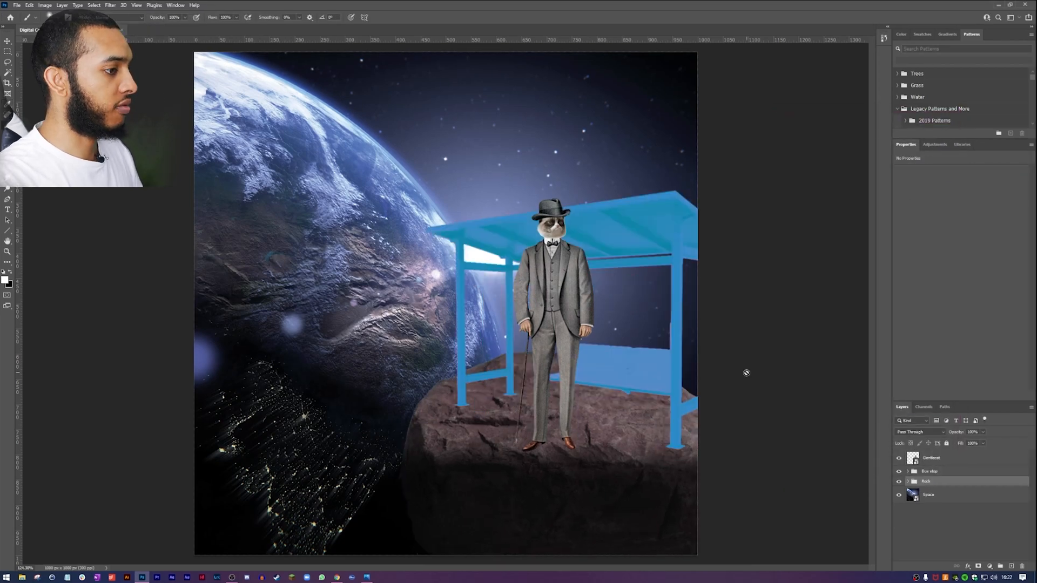
- Duplicate the Bus stop group and name the copy Shadow
{"action": "left_click", "coordinate": [918, 471]}
{"action": "key", "text": "ctrl+g"}
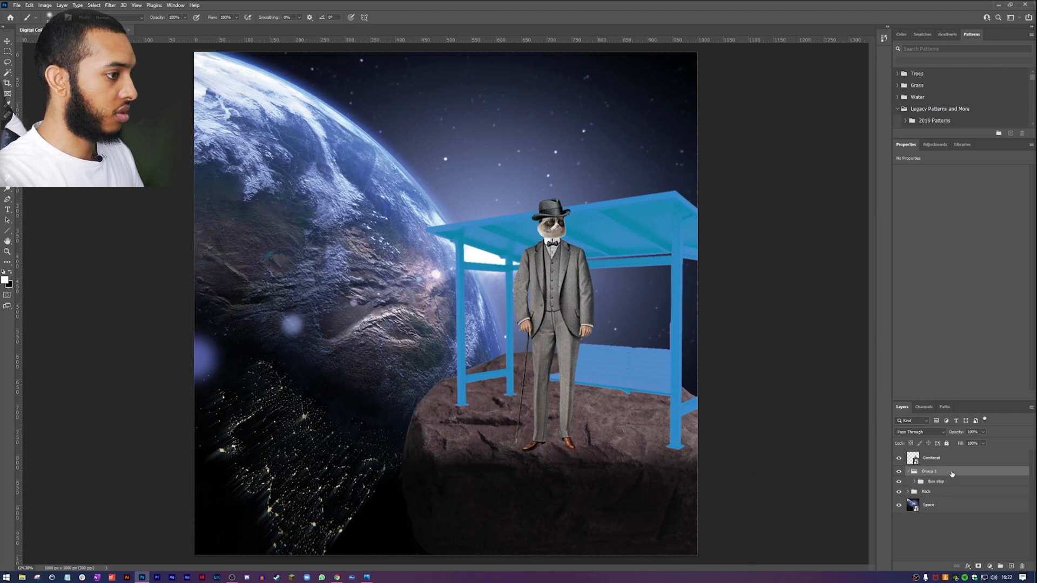
{"action": "key", "text": "ctrl+z"}
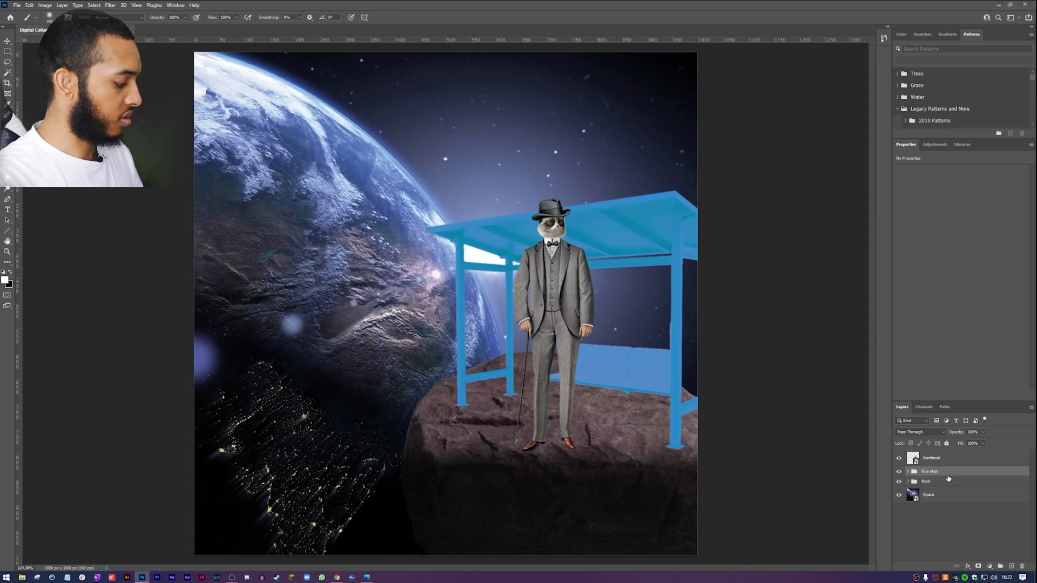
{"action": "key", "text": "ctrl+j"}
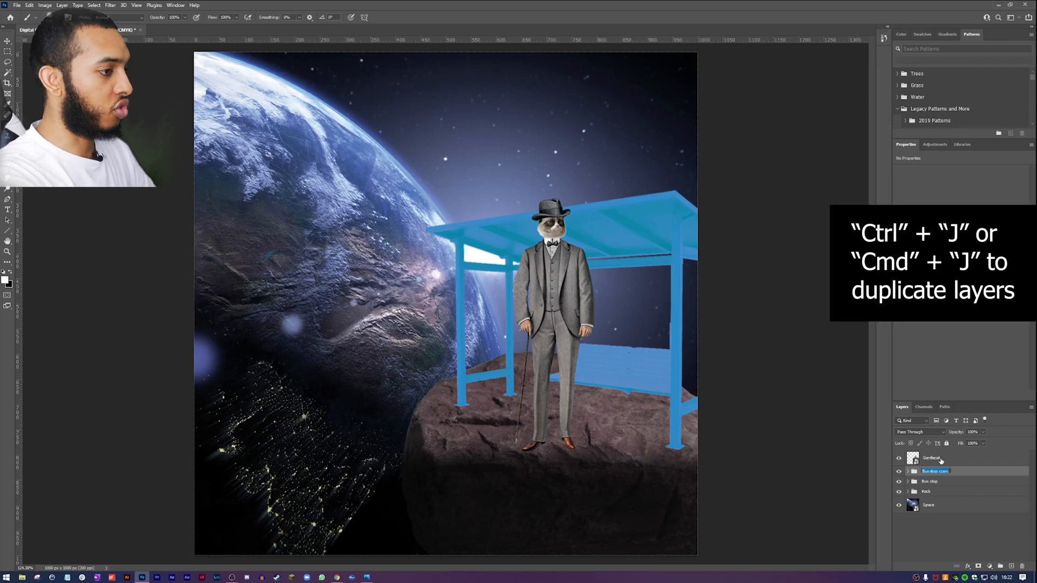
{"action": "type", "text": "Shadow"}
{"action": "key", "text": "Return"}
- Convert the Shadow group to a smart object
{"action": "key", "text": "ctrl+t"}
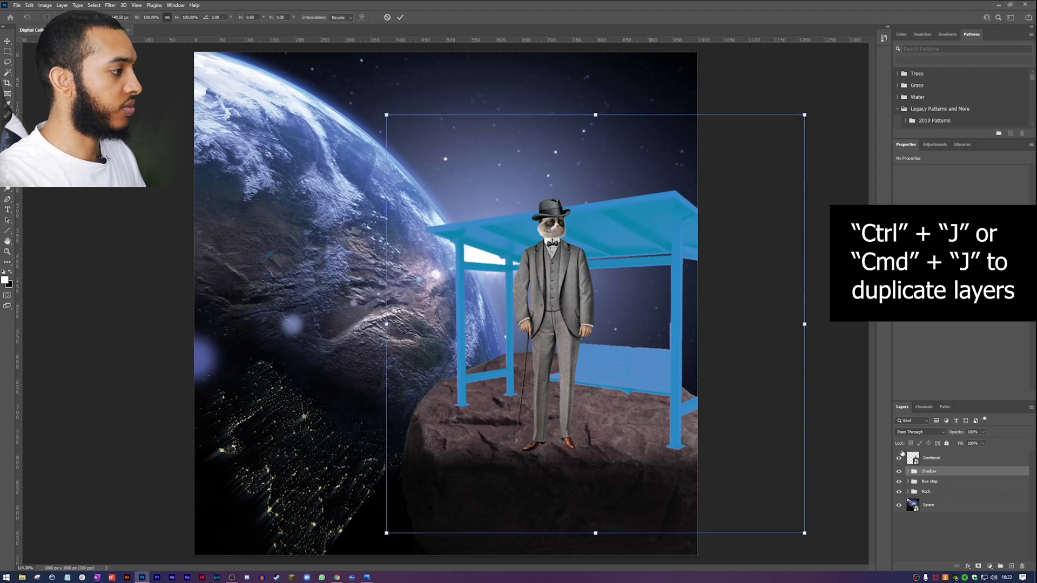
{"action": "key", "text": "Return"}
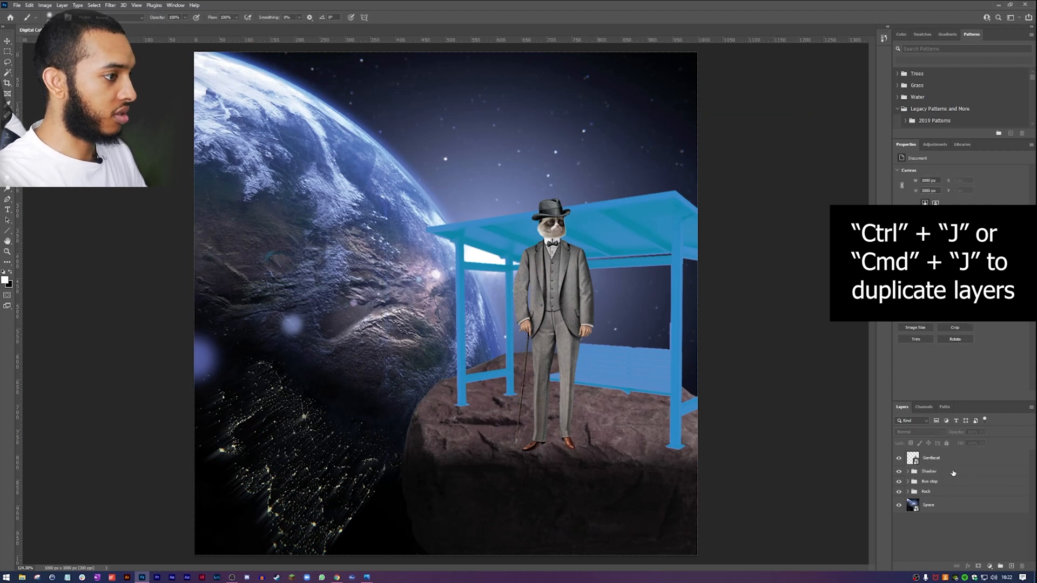
{"action": "right_click", "coordinate": [955, 472]}
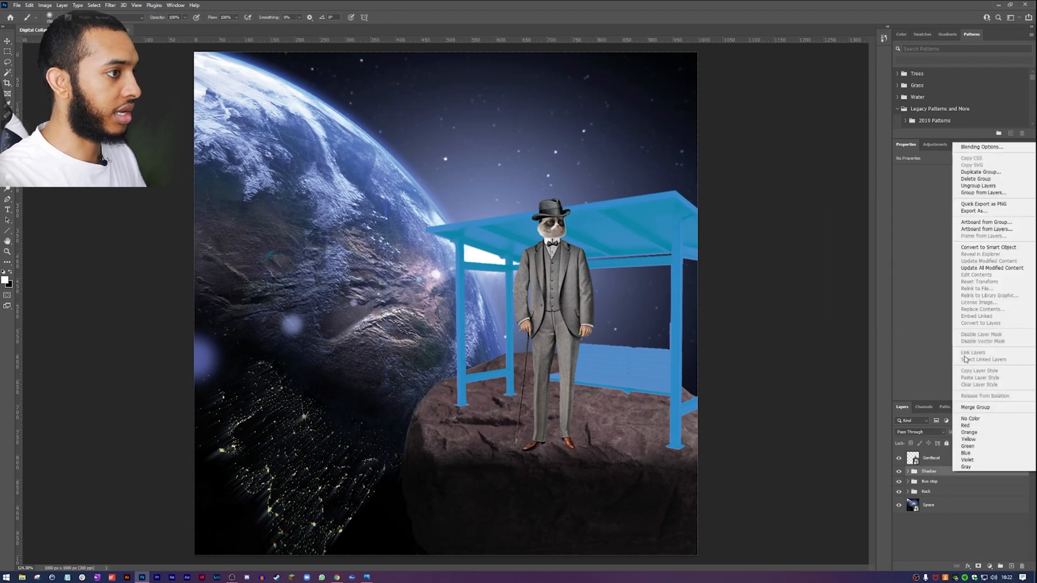
{"action": "left_click", "coordinate": [986, 248]}
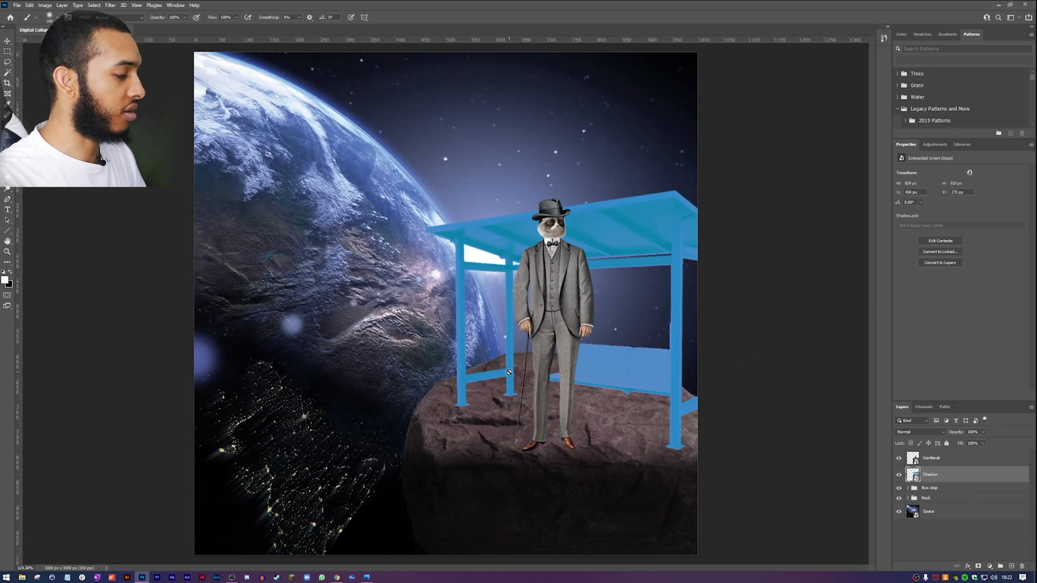
- Flip the Shadow smart object vertically, move it down below the bus stop and adjust its transform to form a cast shadow
{"action": "key", "text": "ctrl+t"}
{"action": "right_click", "coordinate": [631, 398]}
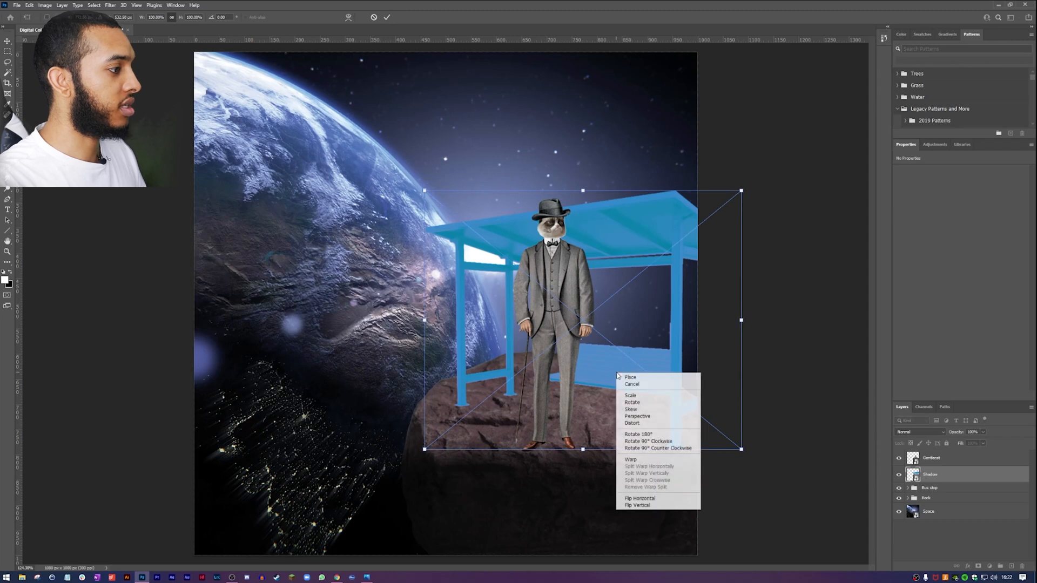
{"action": "left_click", "coordinate": [638, 505]}
{"action": "left_click_drag", "start_coordinate": [648, 376], "coordinate": [630, 496]}
{"action": "left_click_drag", "start_coordinate": [728, 308], "coordinate": [716, 327]}
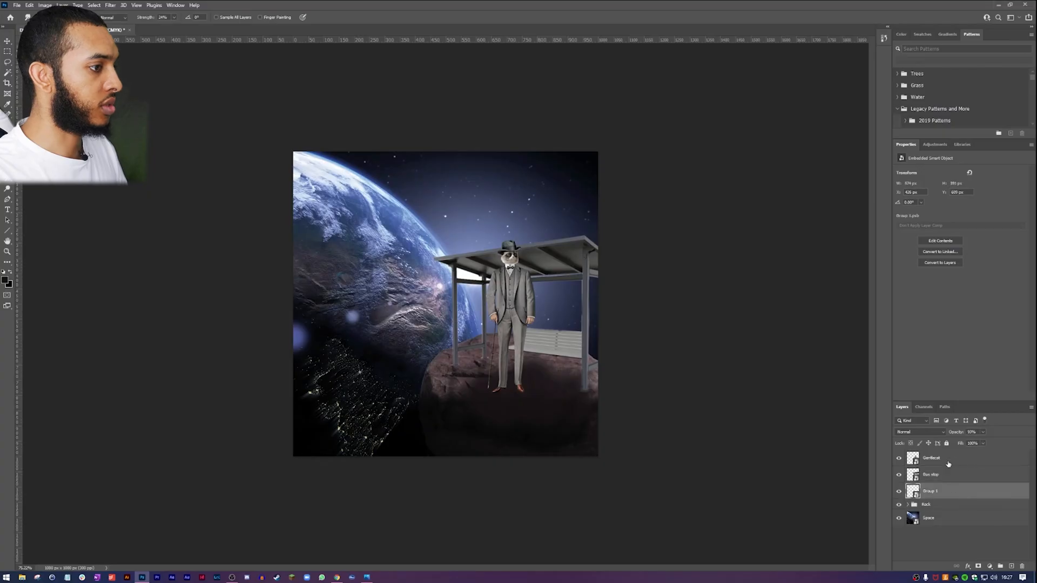
- Add a Gradient Map adjustment with the Red_04 preset above the cat-headed gentleman and clip it to his layer
{"action": "left_click", "coordinate": [987, 464]}
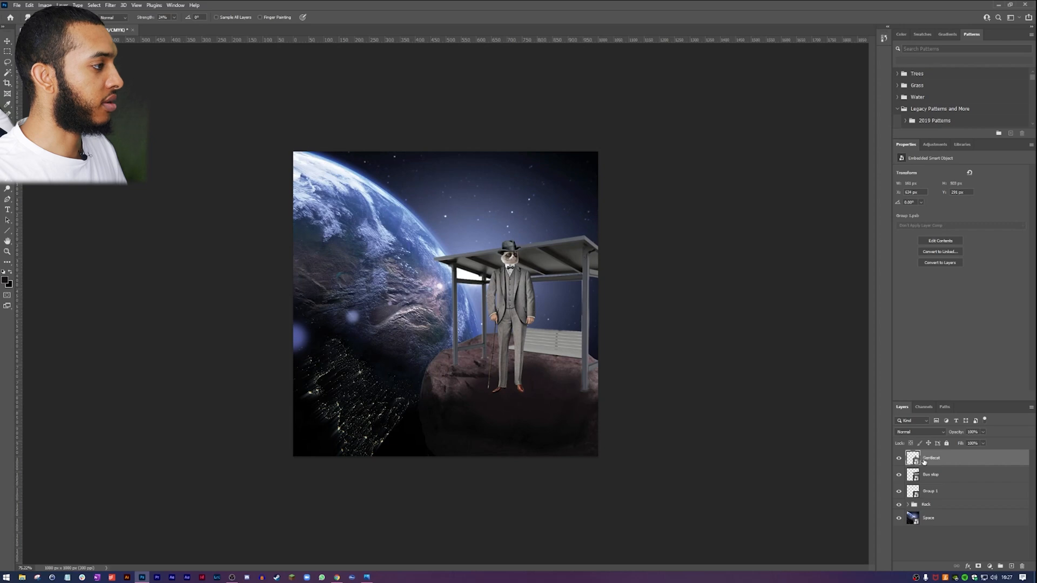
{"action": "left_click", "coordinate": [989, 565]}
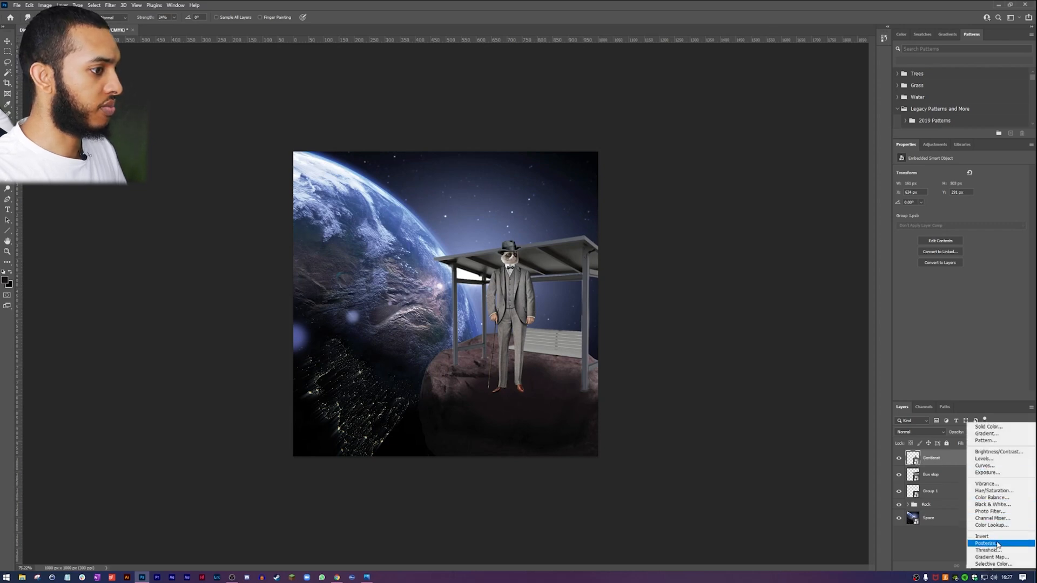
{"action": "left_click", "coordinate": [991, 557]}
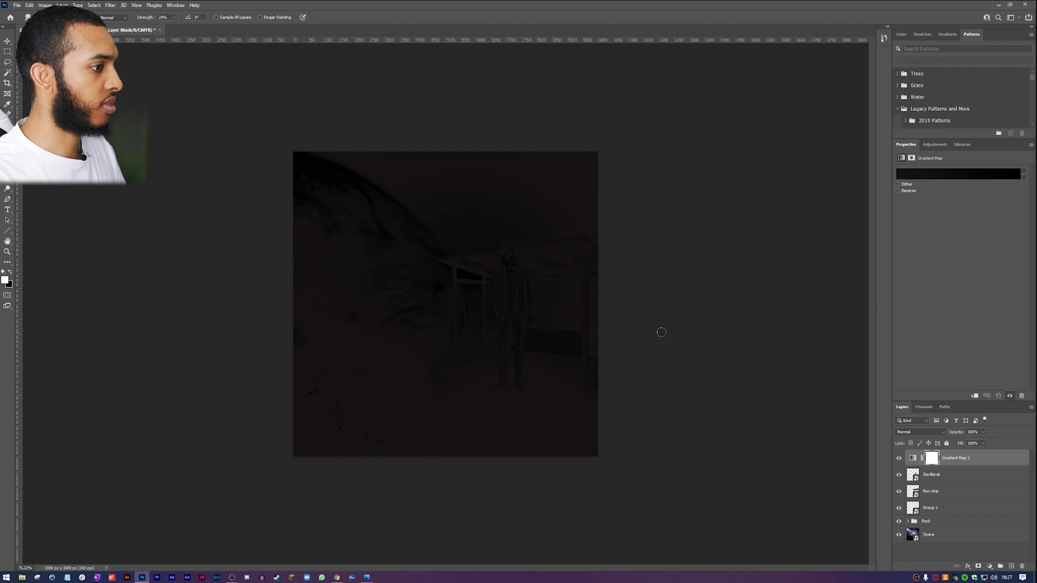
{"action": "left_click", "coordinate": [925, 174]}
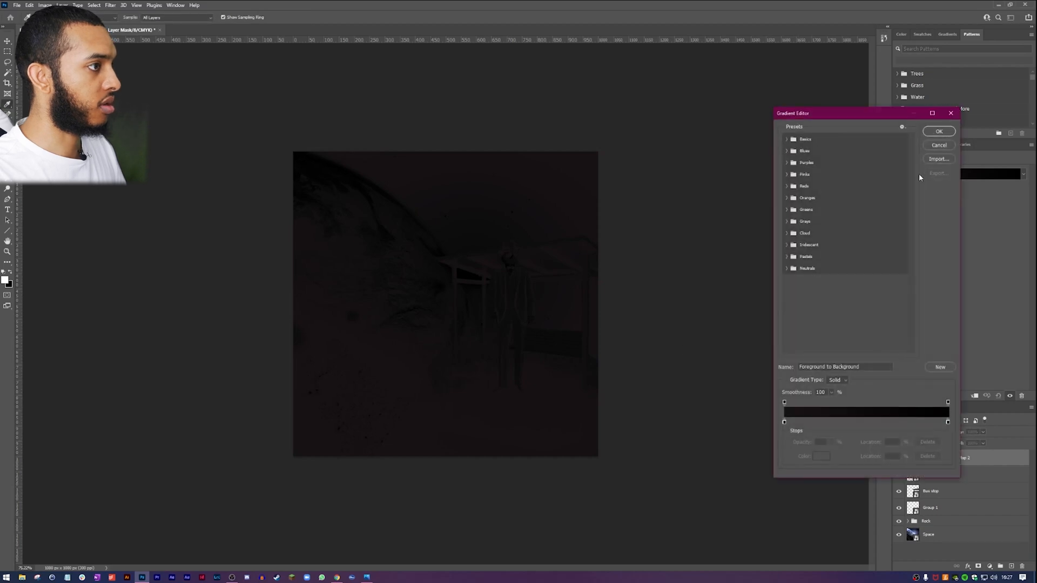
{"action": "left_click", "coordinate": [788, 186]}
{"action": "left_click", "coordinate": [837, 203]}
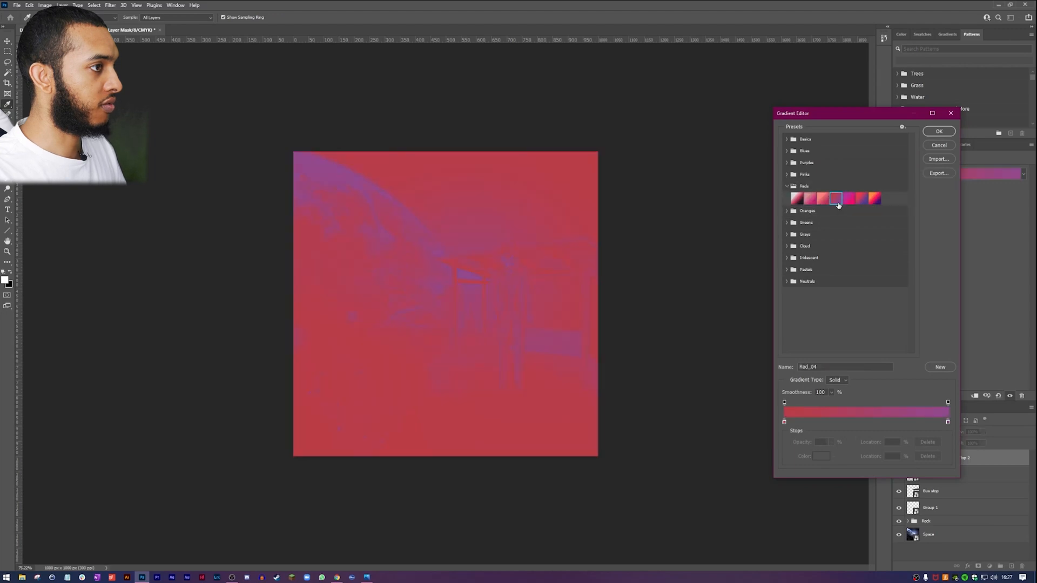
{"action": "left_click", "coordinate": [938, 131]}
{"action": "left_click", "coordinate": [975, 396]}
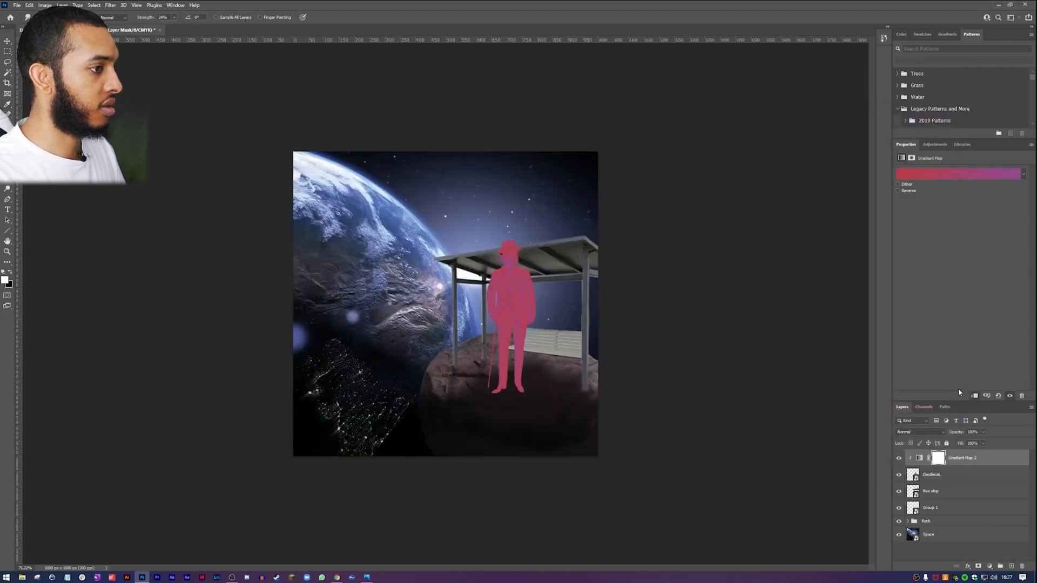
- Set the blend mode of the gentleman's gradient map to Overlay
{"action": "left_click", "coordinate": [925, 432]}
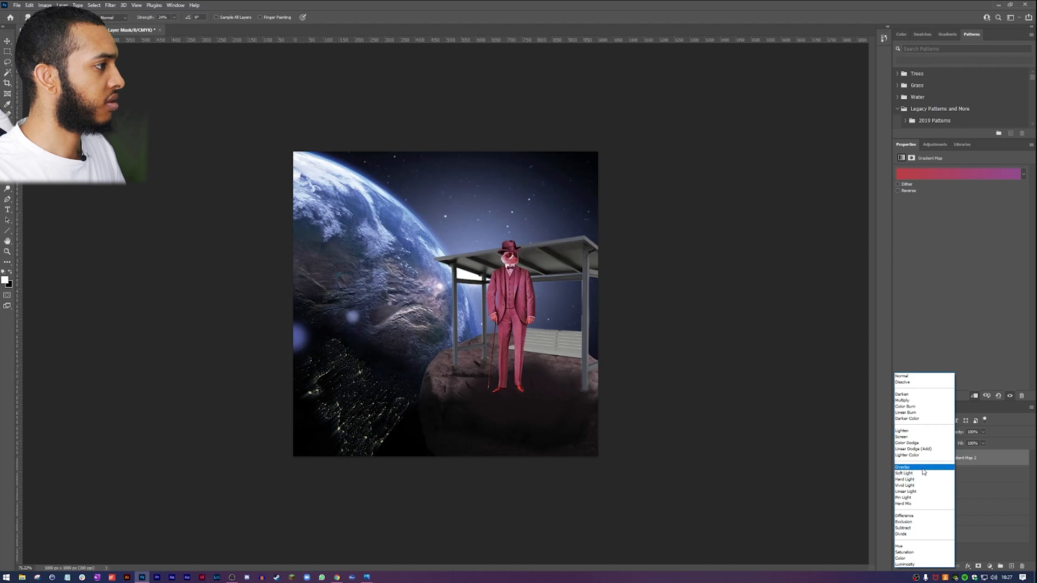
{"action": "left_click", "coordinate": [923, 468]}
{"action": "key", "text": "Delete"}
{"action": "key", "text": "v"}
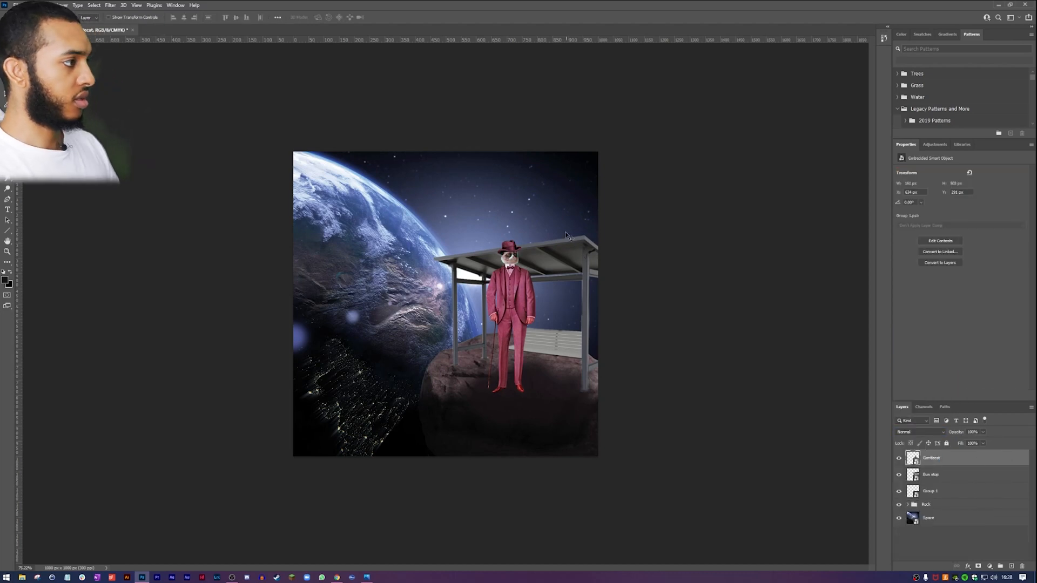
- Add a Hue/Saturation adjustment clipped to the Bus stop layer, with the hue shifted moderately in the positive direction
{"action": "left_click", "coordinate": [961, 477]}
{"action": "left_click", "coordinate": [990, 567]}
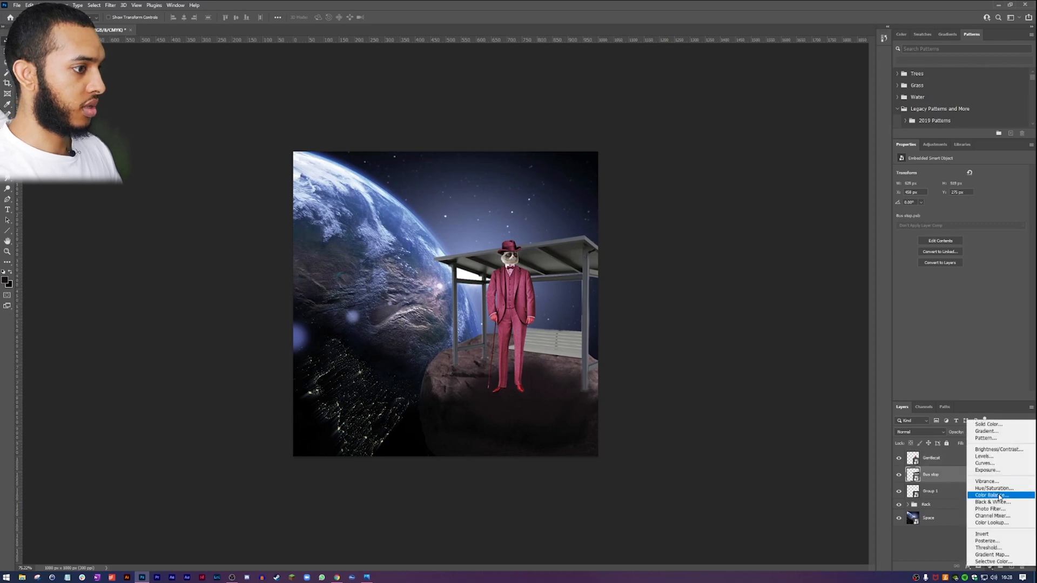
{"action": "left_click", "coordinate": [994, 488]}
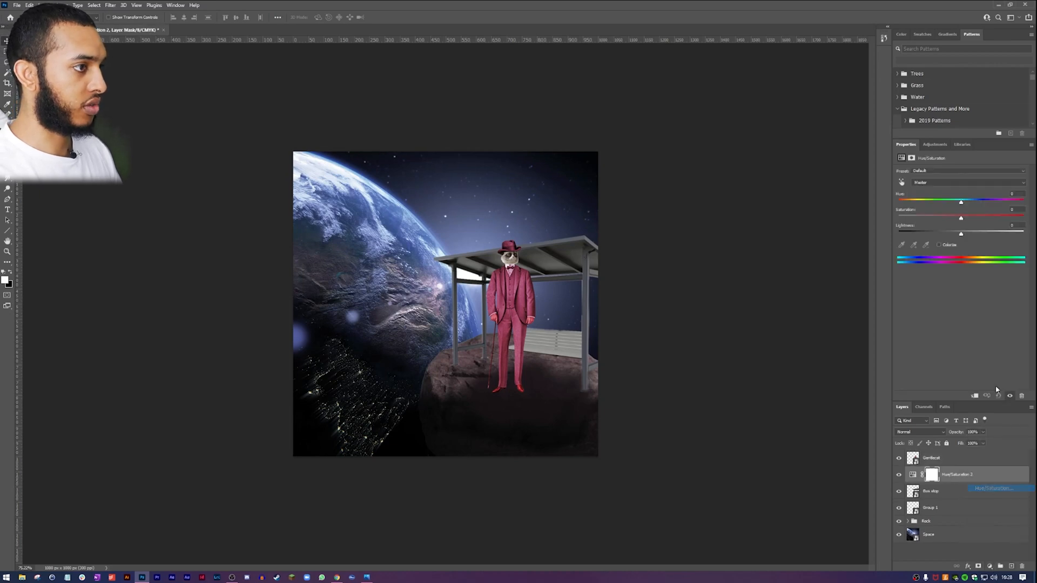
{"action": "left_click_drag", "start_coordinate": [961, 202], "coordinate": [976, 205]}
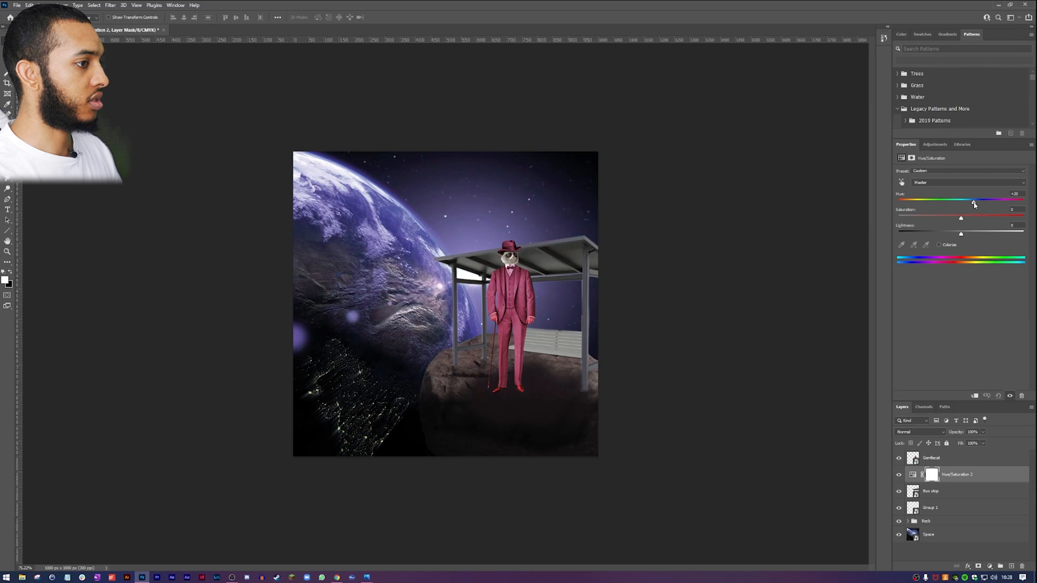
{"action": "left_click", "coordinate": [975, 395]}
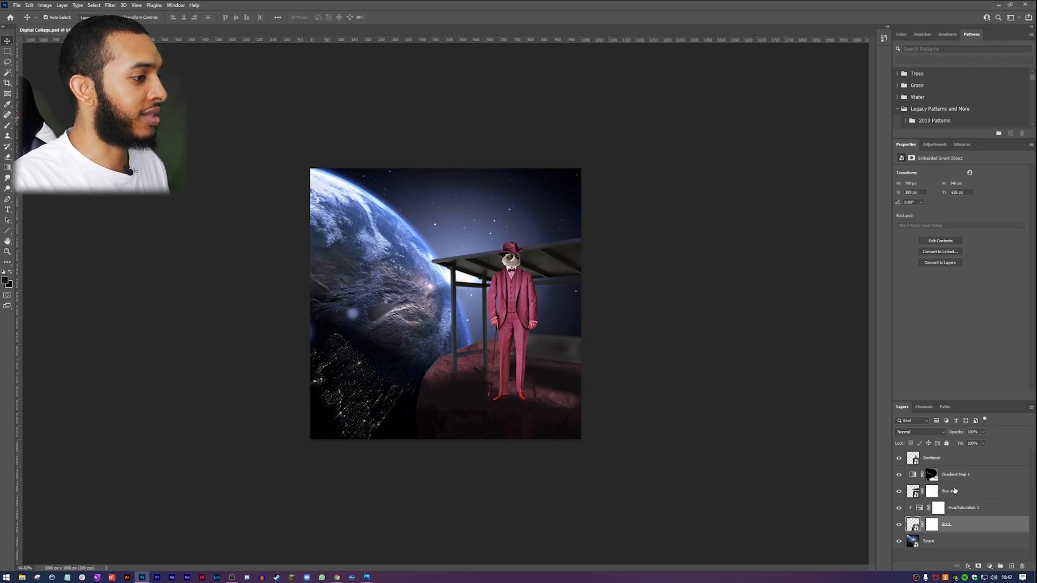
- Group all the collage layers from the Space background up to the cat-headed gentleman, and leave the group deselected
{"action": "left_click", "coordinate": [1015, 544]}
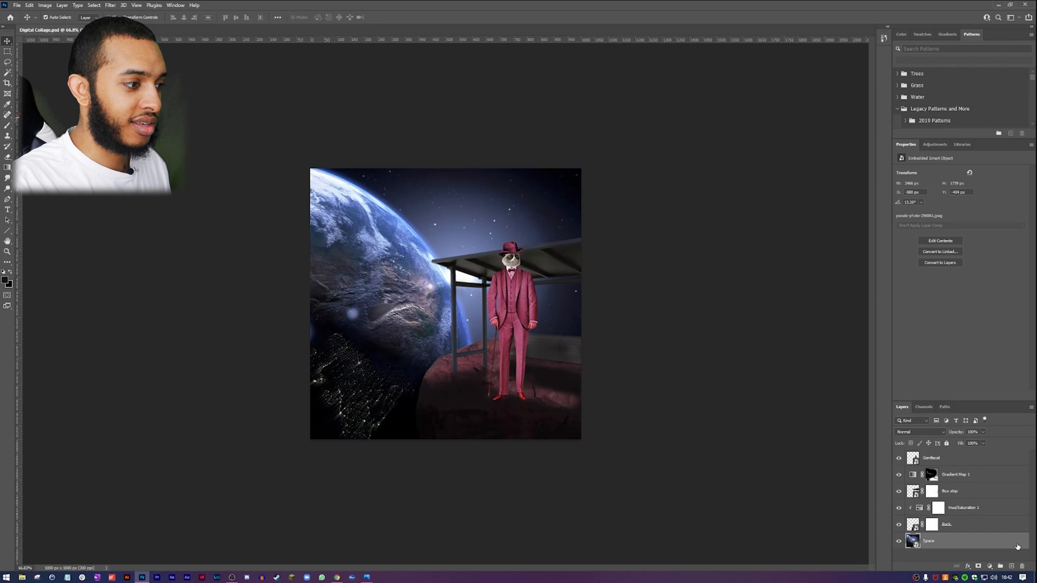
{"action": "left_click", "coordinate": [995, 459], "text": "shift"}
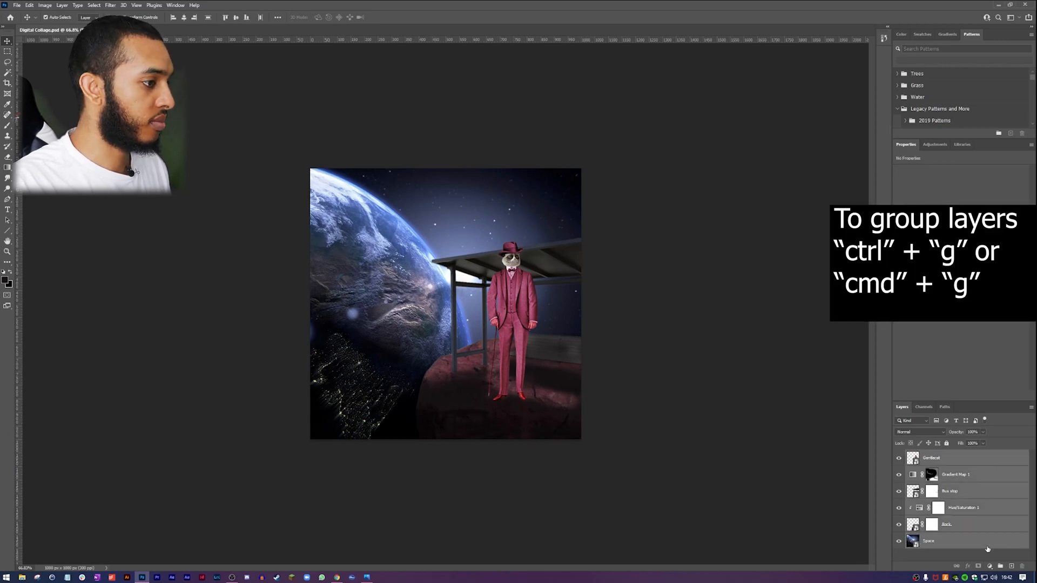
{"action": "key", "text": "ctrl+g"}
{"action": "left_click", "coordinate": [958, 464]}
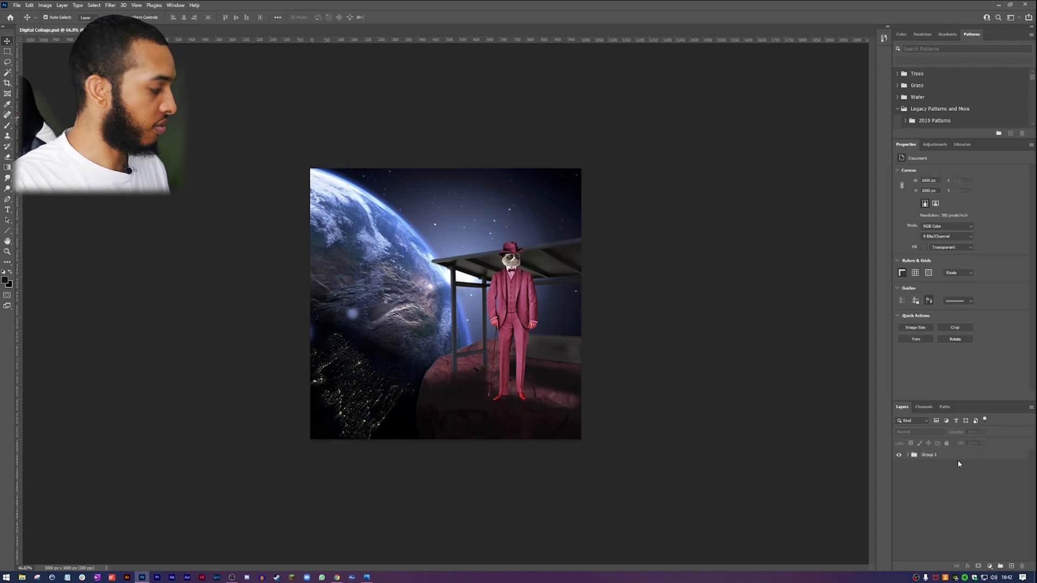
- Create a new layer above the group holding a merged copy of all visible layers, and convert it to a smart object
{"action": "left_click", "coordinate": [1010, 566]}
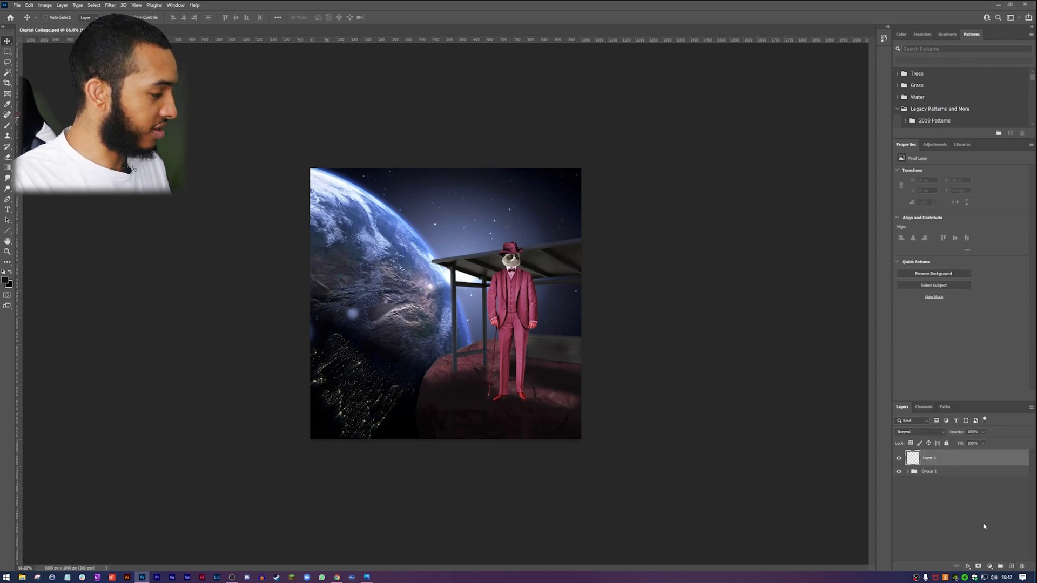
{"action": "key", "text": "ctrl+shift+alt+e"}
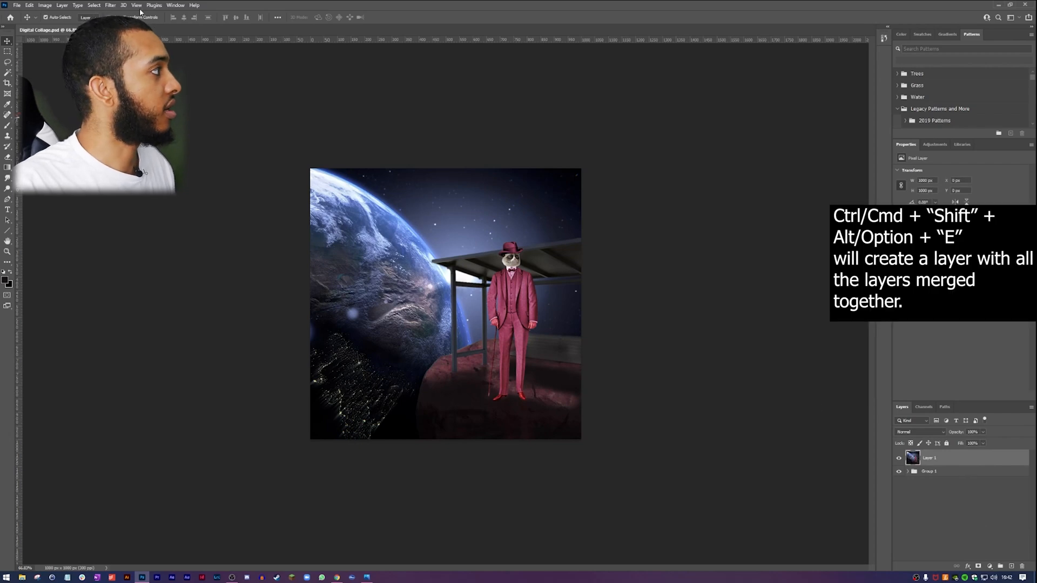
{"action": "right_click", "coordinate": [969, 454]}
{"action": "left_click", "coordinate": [927, 224]}
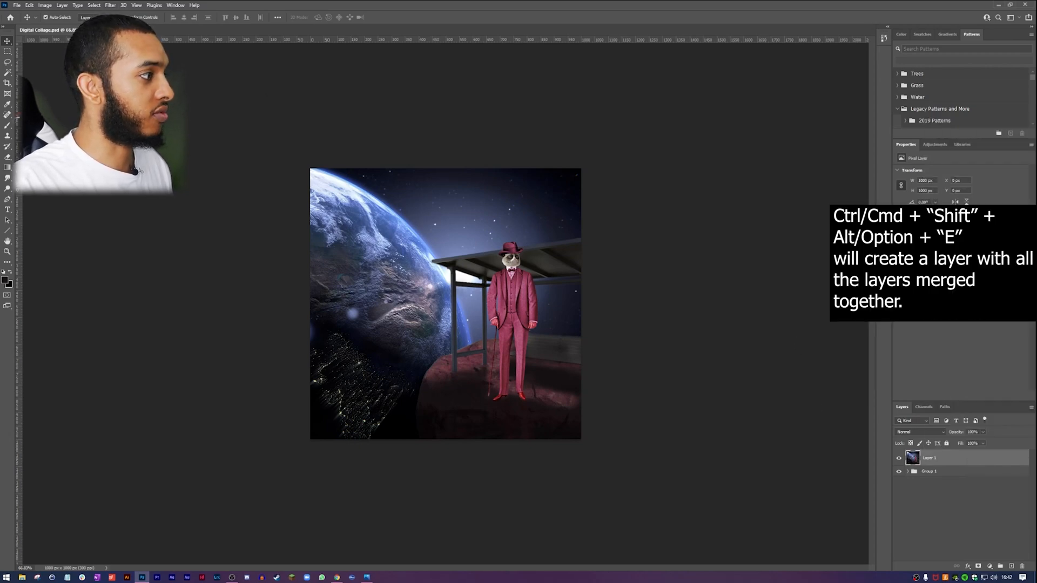
- Apply the Filter Gallery's Grain texture to the merged smart object, with Regular grain type and a reduced intensity
{"action": "left_click", "coordinate": [110, 5]}
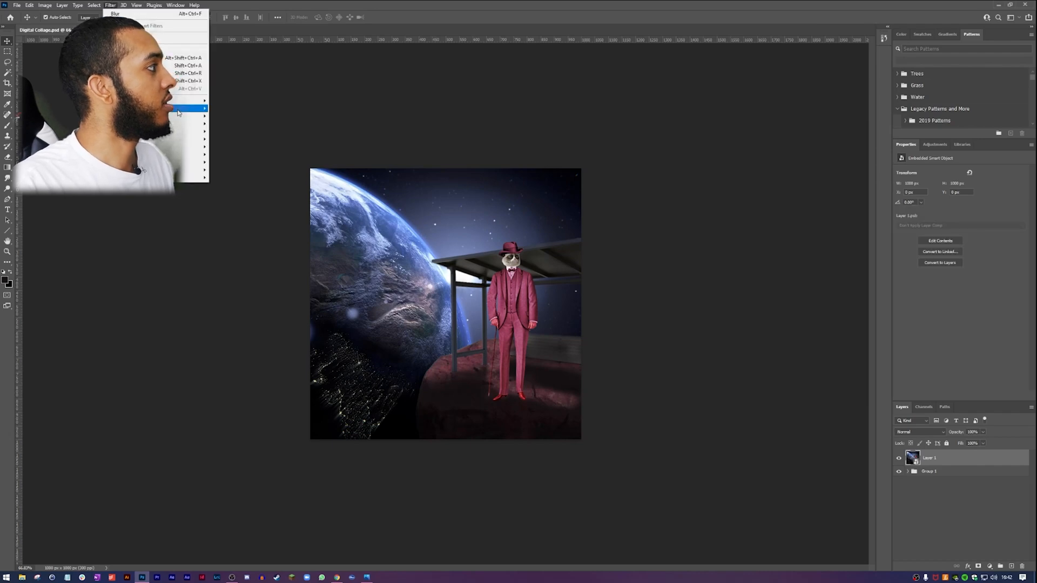
{"action": "left_click", "coordinate": [174, 49]}
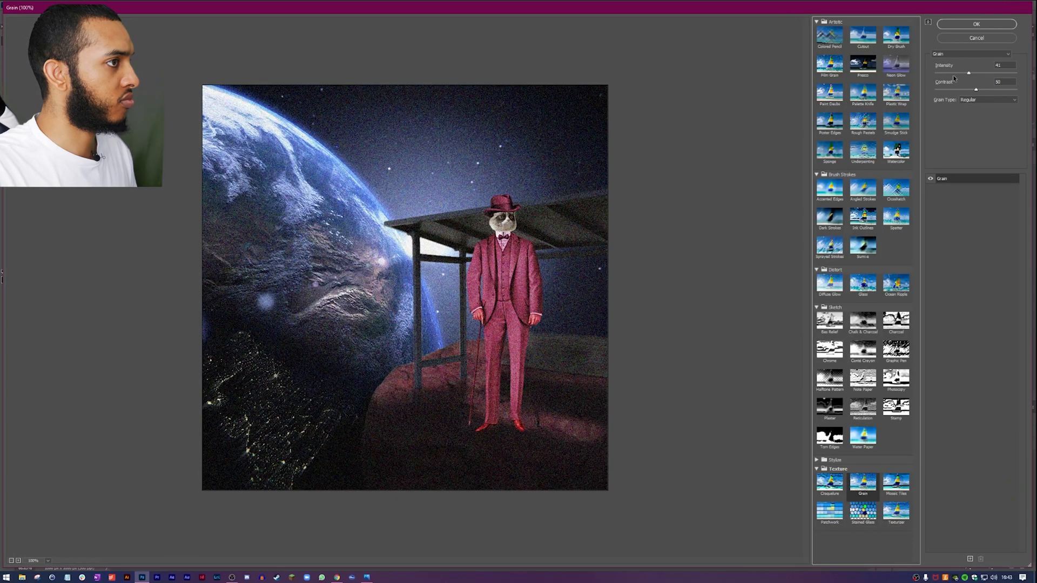
{"action": "left_click", "coordinate": [952, 74]}
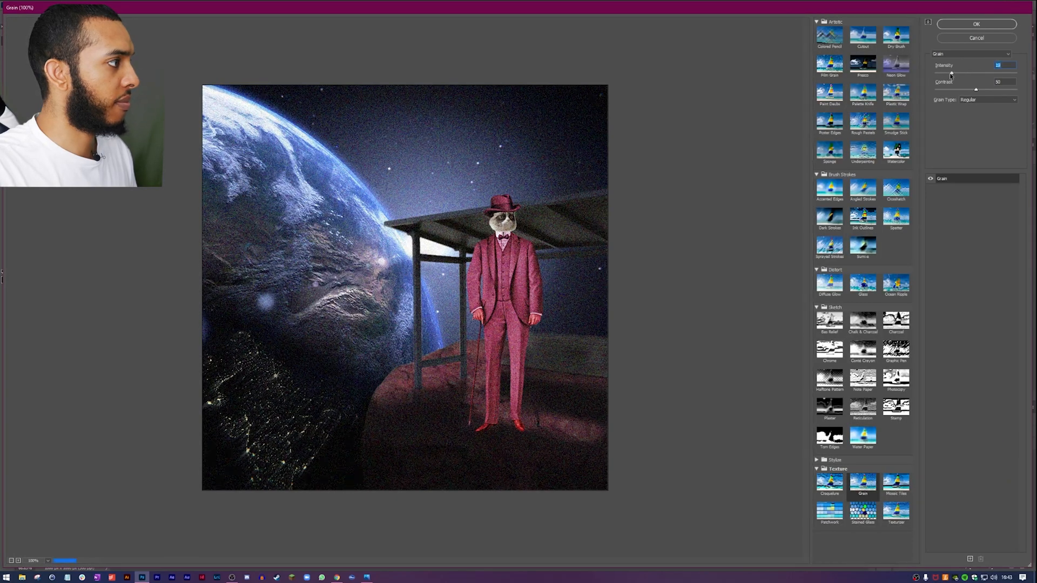
{"action": "left_click", "coordinate": [976, 22]}
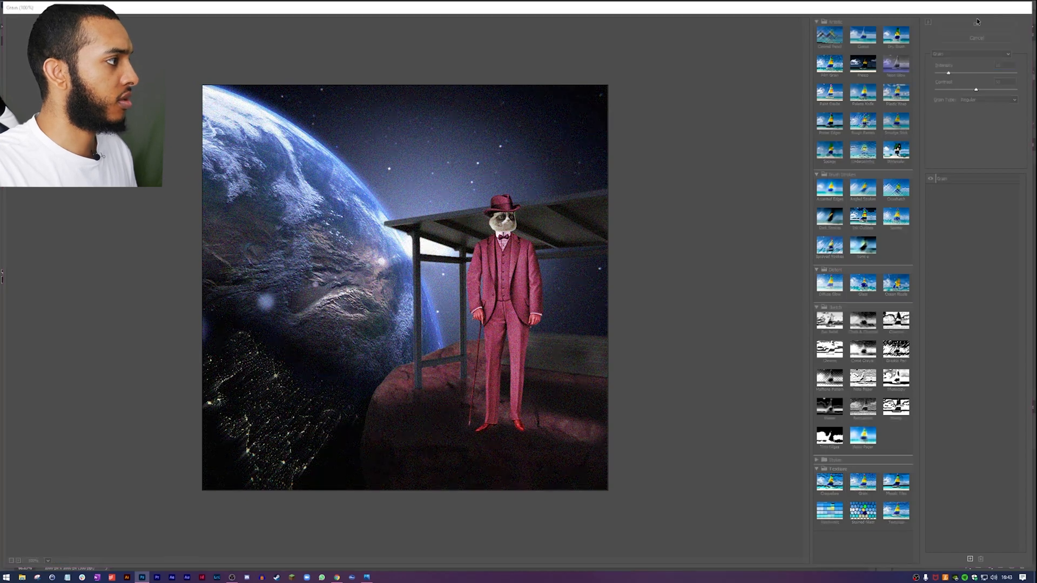
{"action": "scroll", "coordinate": [458, 339], "scroll_direction": "up", "scroll_amount": 2}
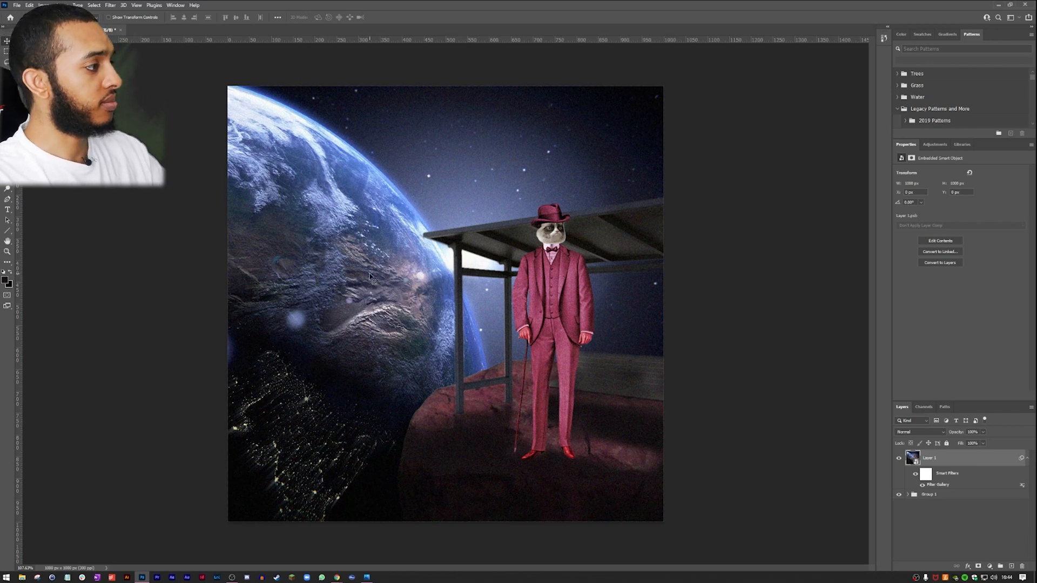
- Switch to the browser and download the "stars in the deep space" photo from Envato Elements under the TBP project, saving it as JPEG
{"action": "mouse_move", "coordinate": [355, 577]}
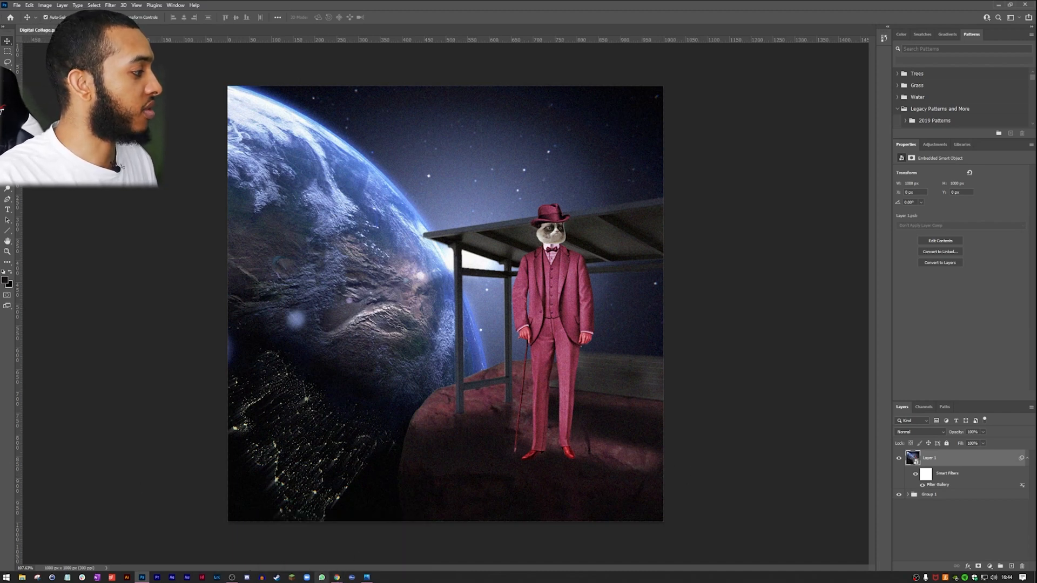
{"action": "left_click", "coordinate": [412, 520]}
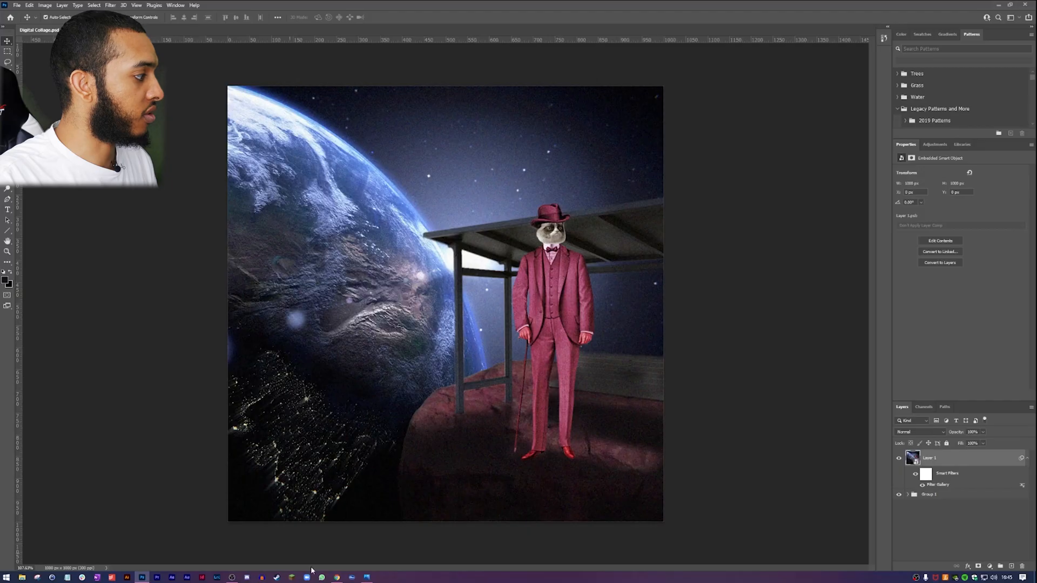
{"action": "left_click", "coordinate": [1029, 5]}
{"action": "left_click", "coordinate": [335, 577]}
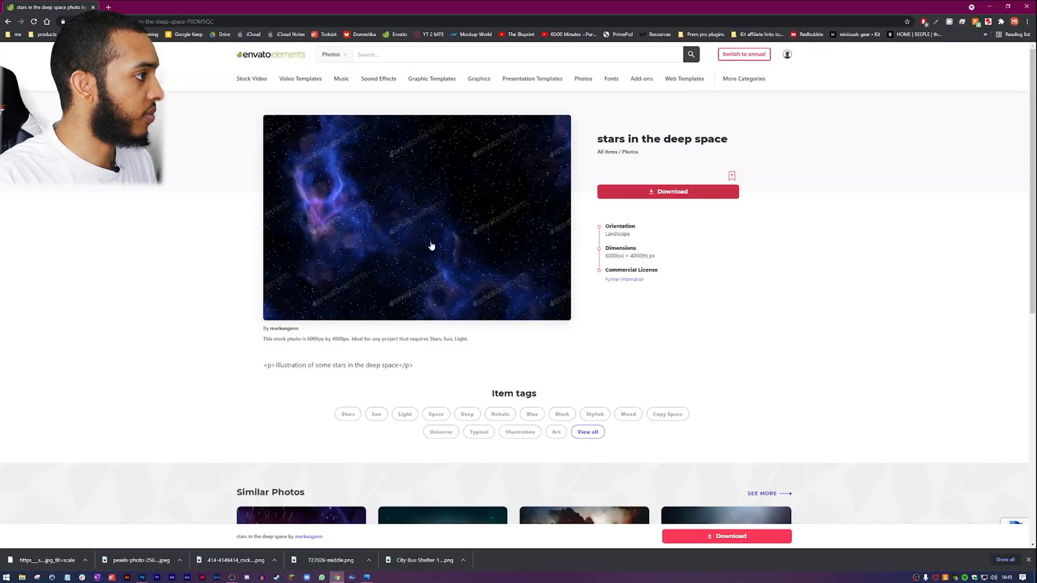
{"action": "left_click", "coordinate": [648, 193]}
{"action": "left_click", "coordinate": [458, 263]}
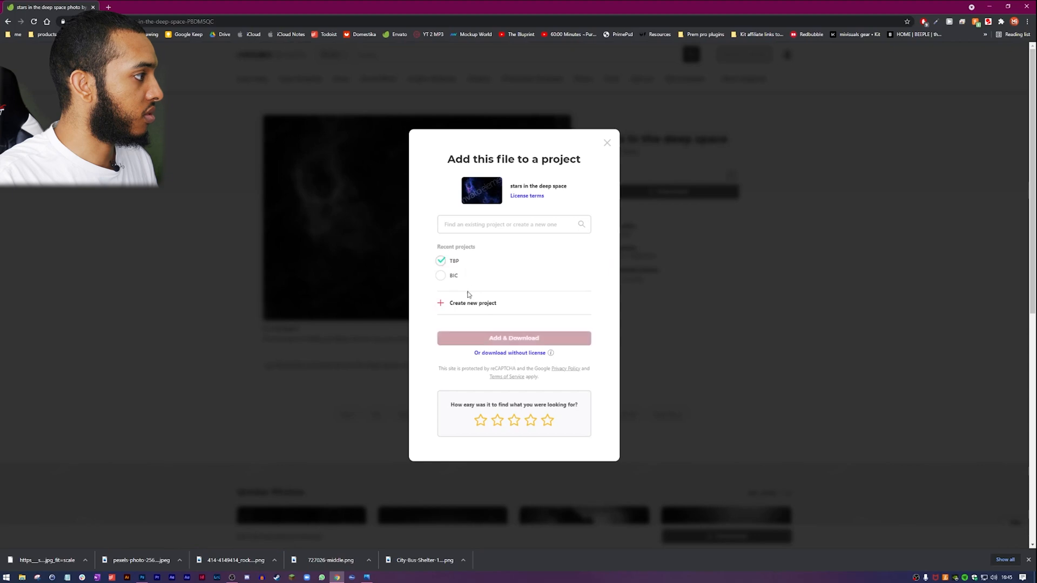
{"action": "left_click", "coordinate": [481, 339]}
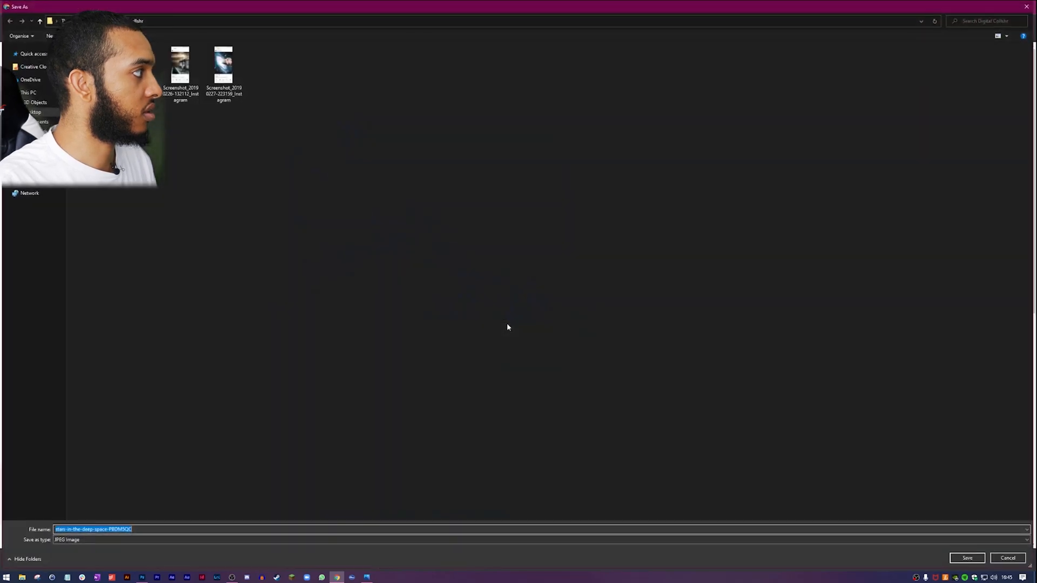
{"action": "key", "text": "Return"}
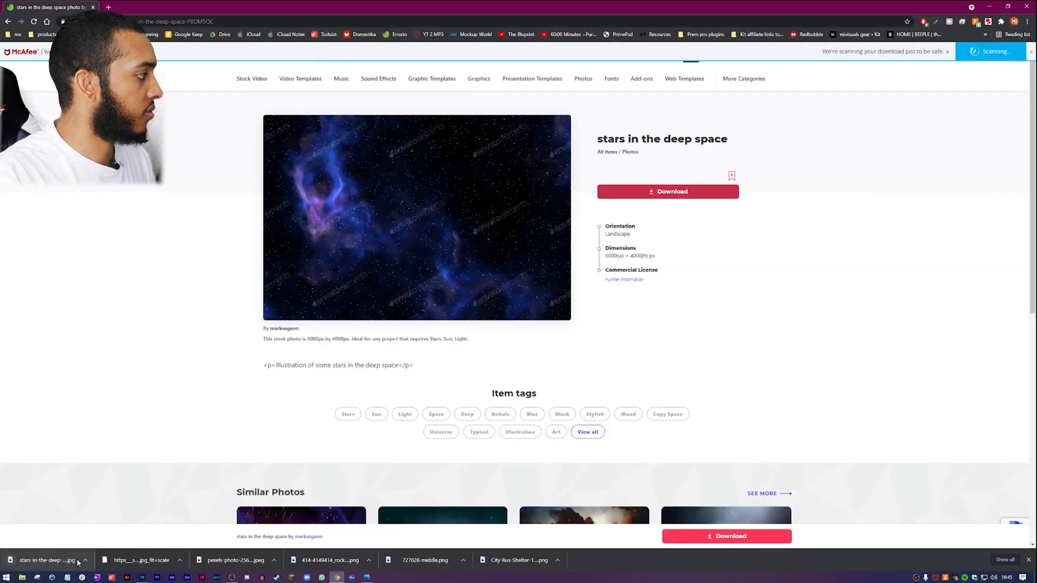
- Place the downloaded stars photo from its folder into the Photoshop collage, enlarged and rotated 90° to cover the whole canvas
{"action": "left_click", "coordinate": [85, 560]}
{"action": "left_click", "coordinate": [108, 533]}
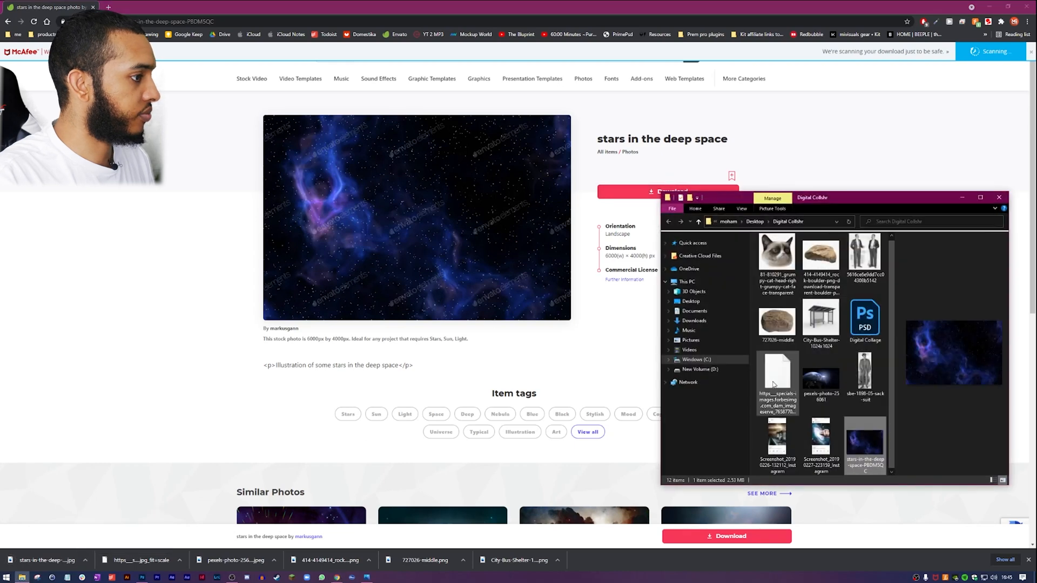
{"action": "left_click_drag", "start_coordinate": [859, 437], "coordinate": [366, 362]}
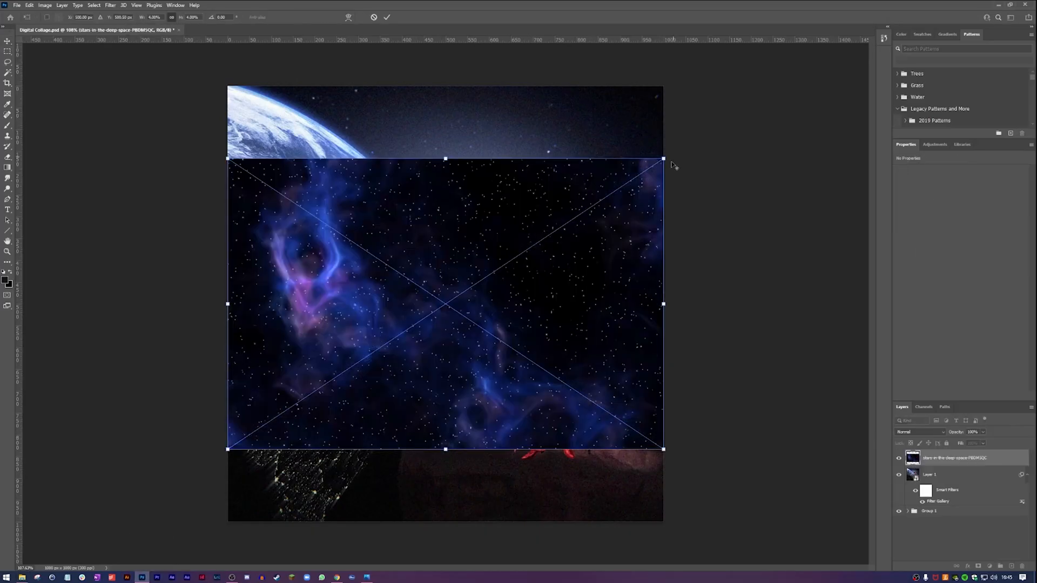
{"action": "left_click_drag", "start_coordinate": [665, 159], "coordinate": [775, 83]}
{"action": "left_click_drag", "start_coordinate": [821, 247], "coordinate": [474, 531]}
{"action": "left_click", "coordinate": [386, 16]}
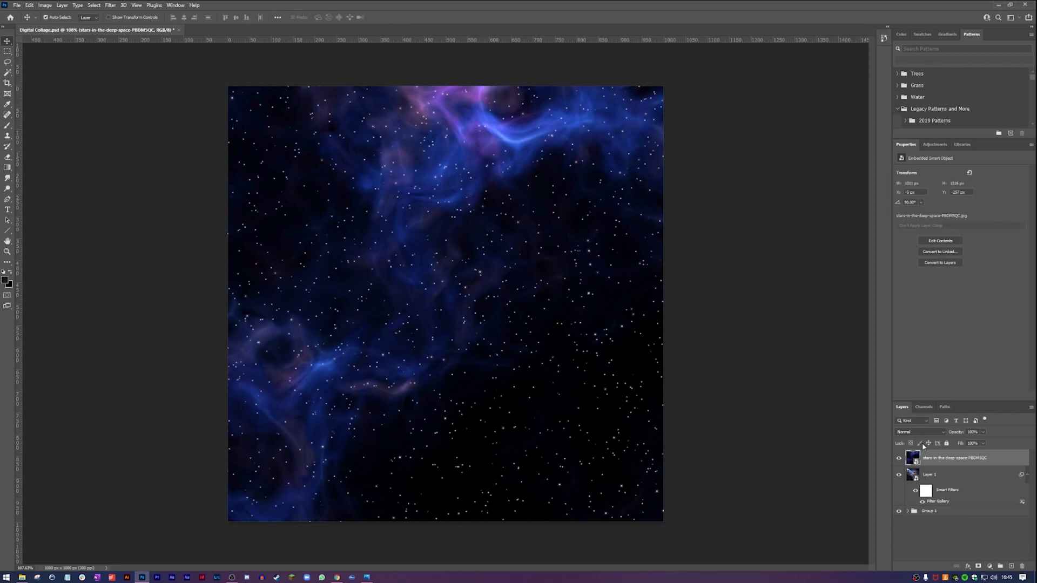
- Set the stars layer's blend mode to Lighten and reduce its opacity slightly
{"action": "left_click", "coordinate": [927, 431]}
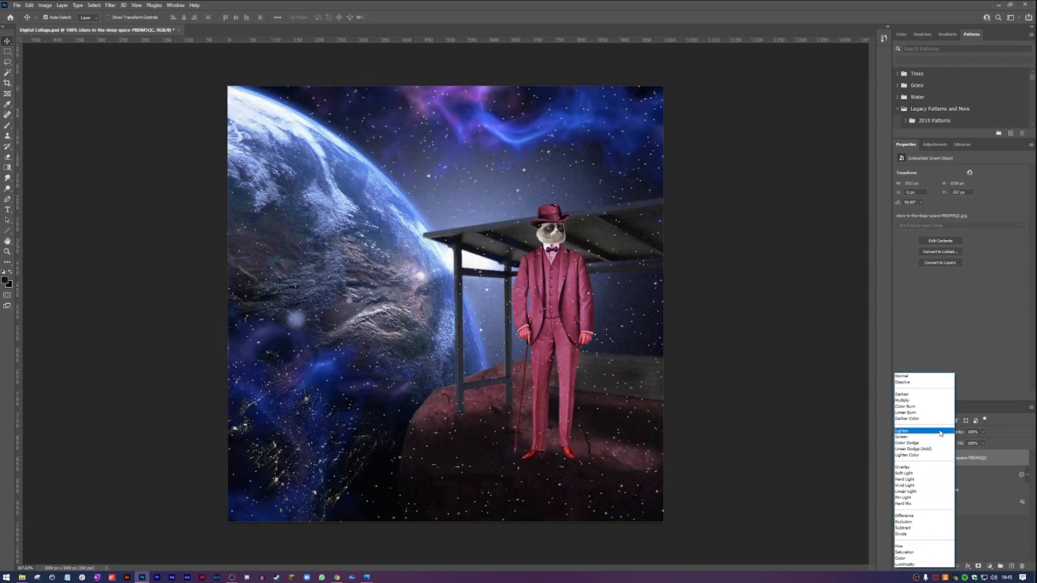
{"action": "left_click", "coordinate": [940, 431]}
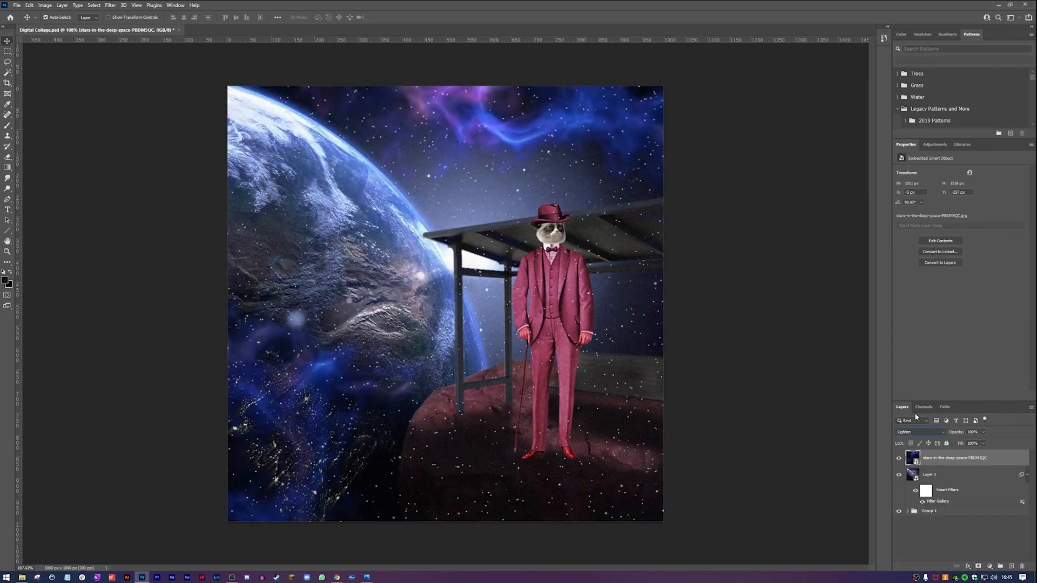
{"action": "left_click", "coordinate": [983, 432]}
{"action": "left_click_drag", "start_coordinate": [983, 442], "coordinate": [977, 443]}
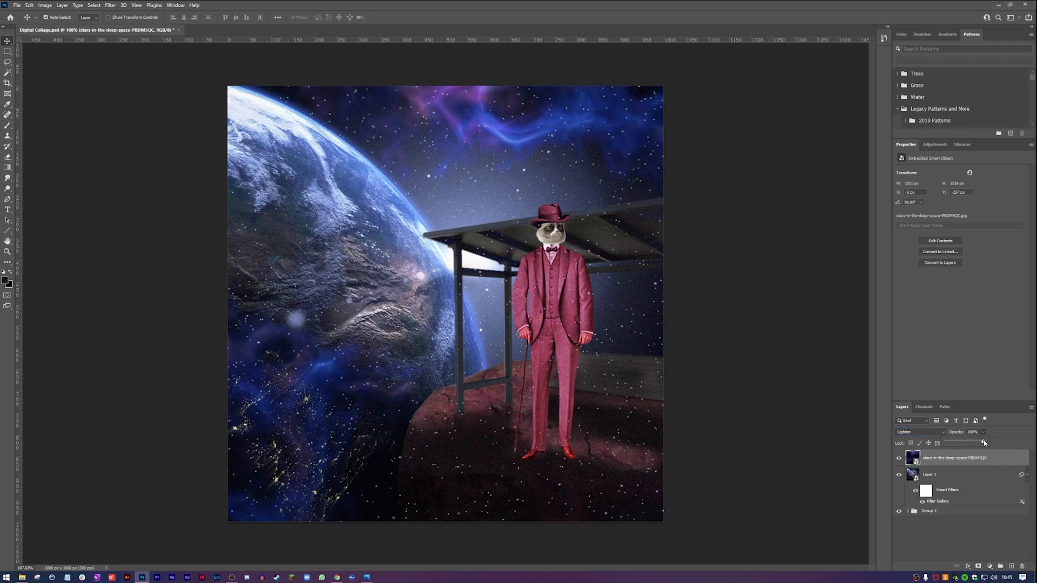
{"action": "key", "text": "Return"}
- Add a layer mask to the stars layer and brush black over the gentleman's suit to hide the stars there
{"action": "left_click", "coordinate": [978, 566]}
{"action": "key", "text": "b"}
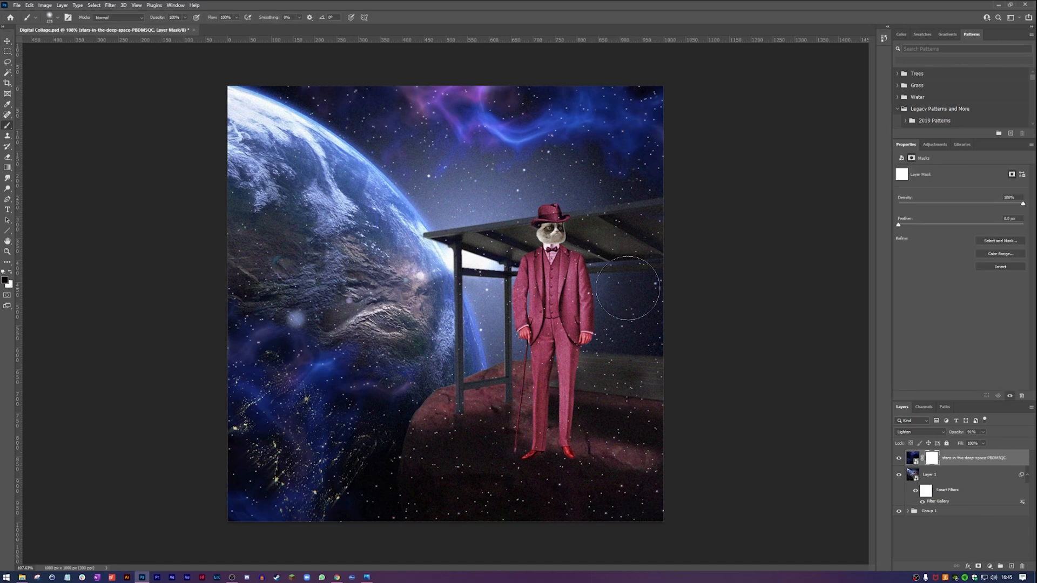
{"action": "mouse_move", "coordinate": [548, 278]}
{"action": "left_mouse_down"}
{"action": "mouse_move", "coordinate": [580, 277]}
{"action": "mouse_move", "coordinate": [536, 278]}
{"action": "mouse_move", "coordinate": [550, 428]}
{"action": "mouse_move", "coordinate": [564, 297]}
{"action": "left_mouse_up"}
{"action": "key", "text": "x"}
{"action": "key", "text": "x"}
- Brush the stars away over the rock on the layer mask, lowering the brush opacity for softer fading, and save the document
{"action": "mouse_move", "coordinate": [499, 455]}
{"action": "left_mouse_down"}
{"action": "mouse_move", "coordinate": [542, 490]}
{"action": "mouse_move", "coordinate": [469, 508]}
{"action": "mouse_move", "coordinate": [504, 438]}
{"action": "mouse_move", "coordinate": [453, 442]}
{"action": "left_mouse_up"}
{"action": "mouse_move", "coordinate": [613, 478]}
{"action": "left_mouse_down"}
{"action": "mouse_move", "coordinate": [575, 465]}
{"action": "mouse_move", "coordinate": [553, 488]}
{"action": "mouse_move", "coordinate": [560, 464]}
{"action": "left_mouse_up"}
{"action": "left_click", "coordinate": [185, 18]}
{"action": "left_click", "coordinate": [631, 499]}
{"action": "key", "text": "ctrl+s"}
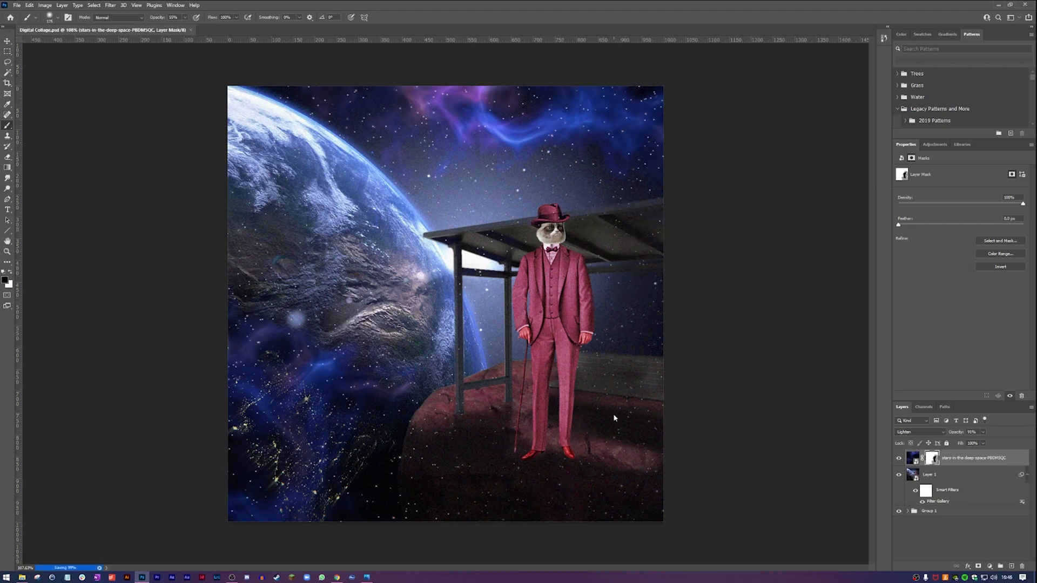
{"action": "key", "text": "v"}
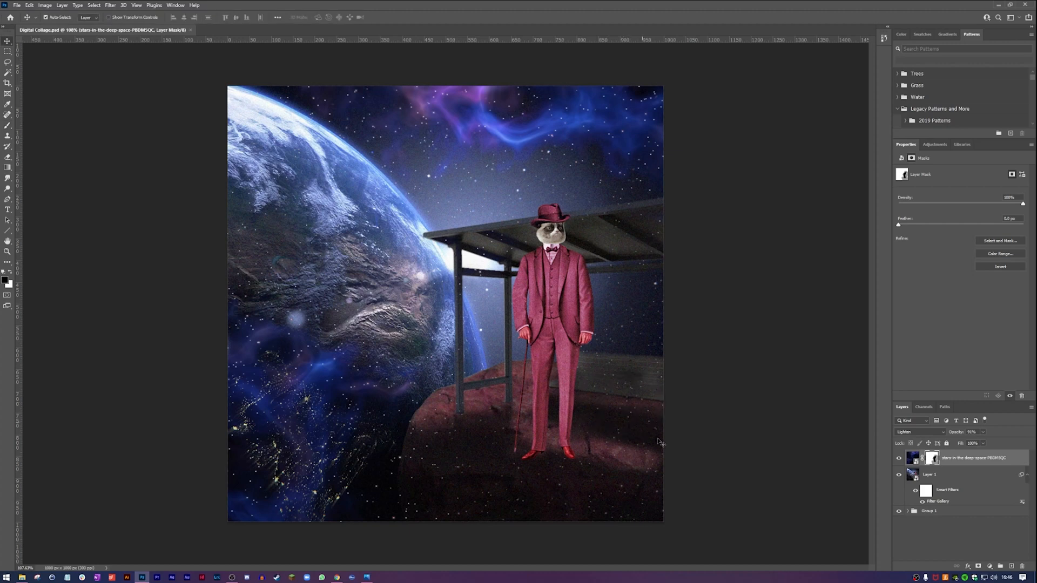